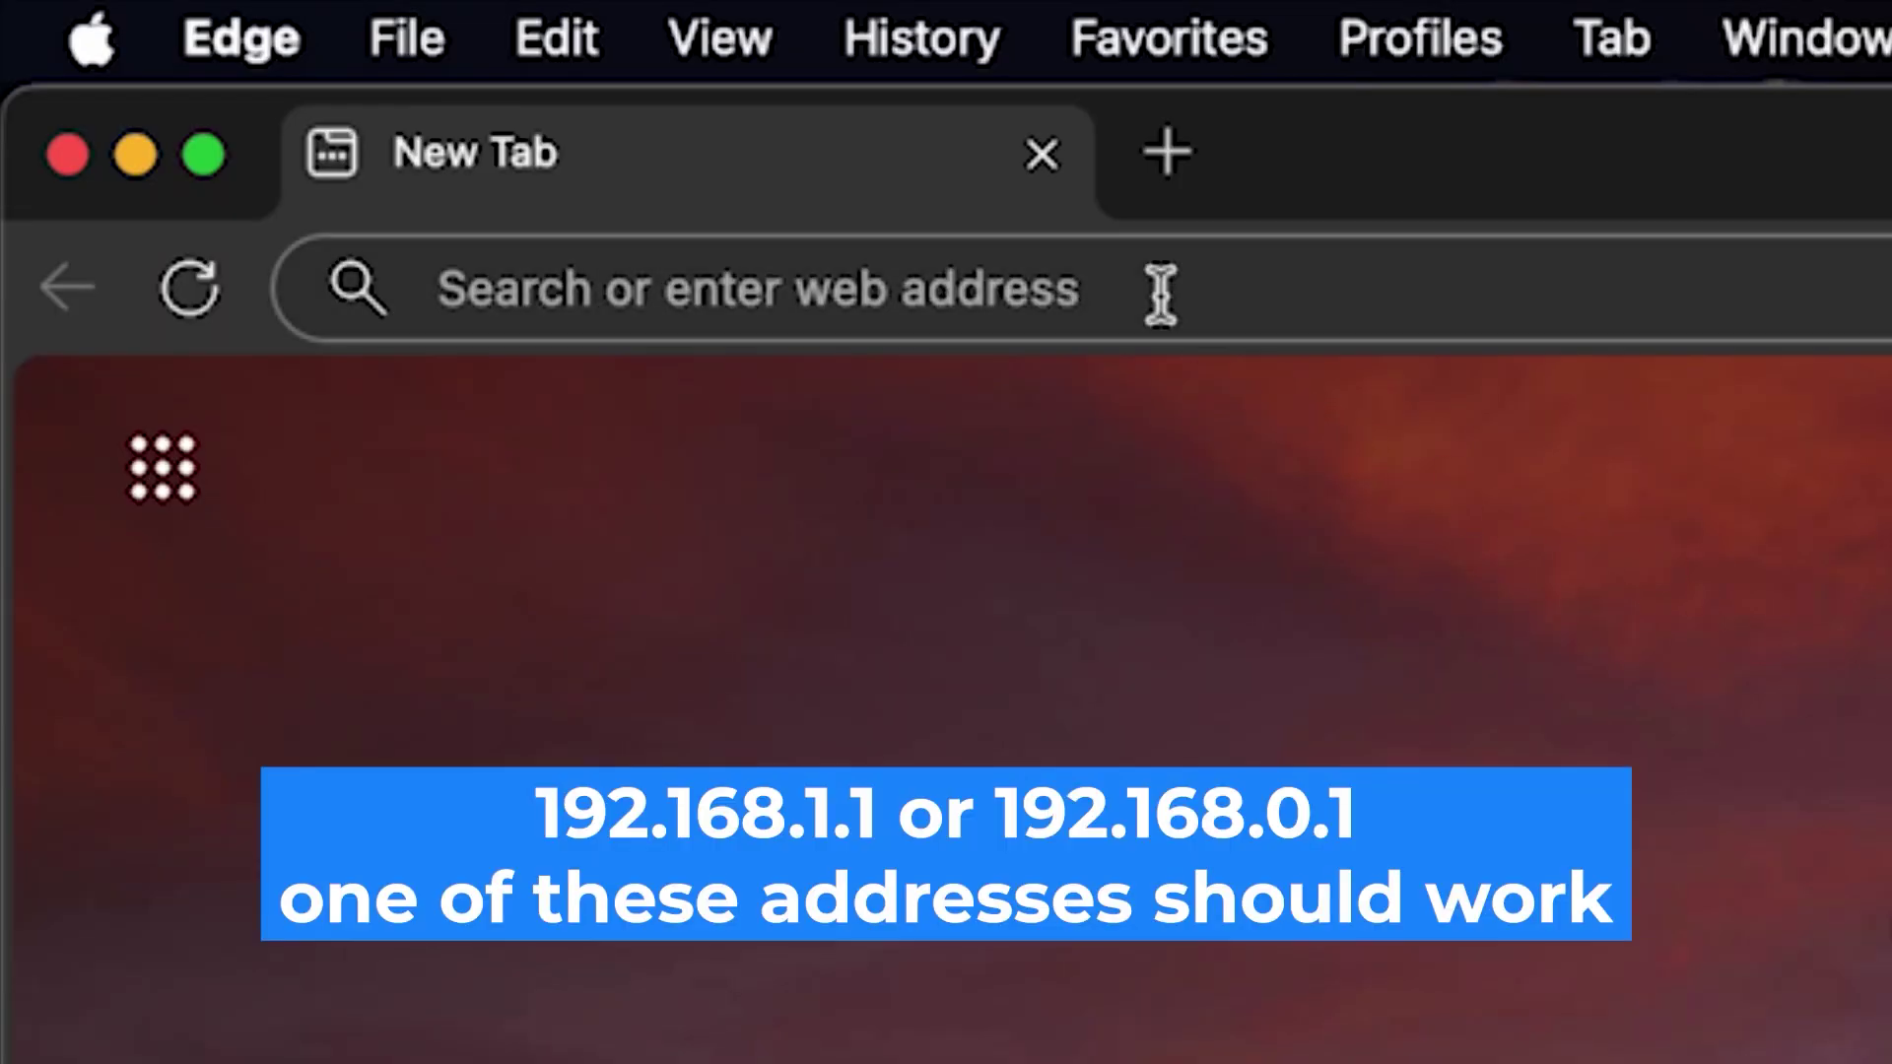
# Enter 192.168.1.1 in Edge's address bar to reach the router's login page.
pyautogui.click(1111, 254)
pyautogui.write('1')
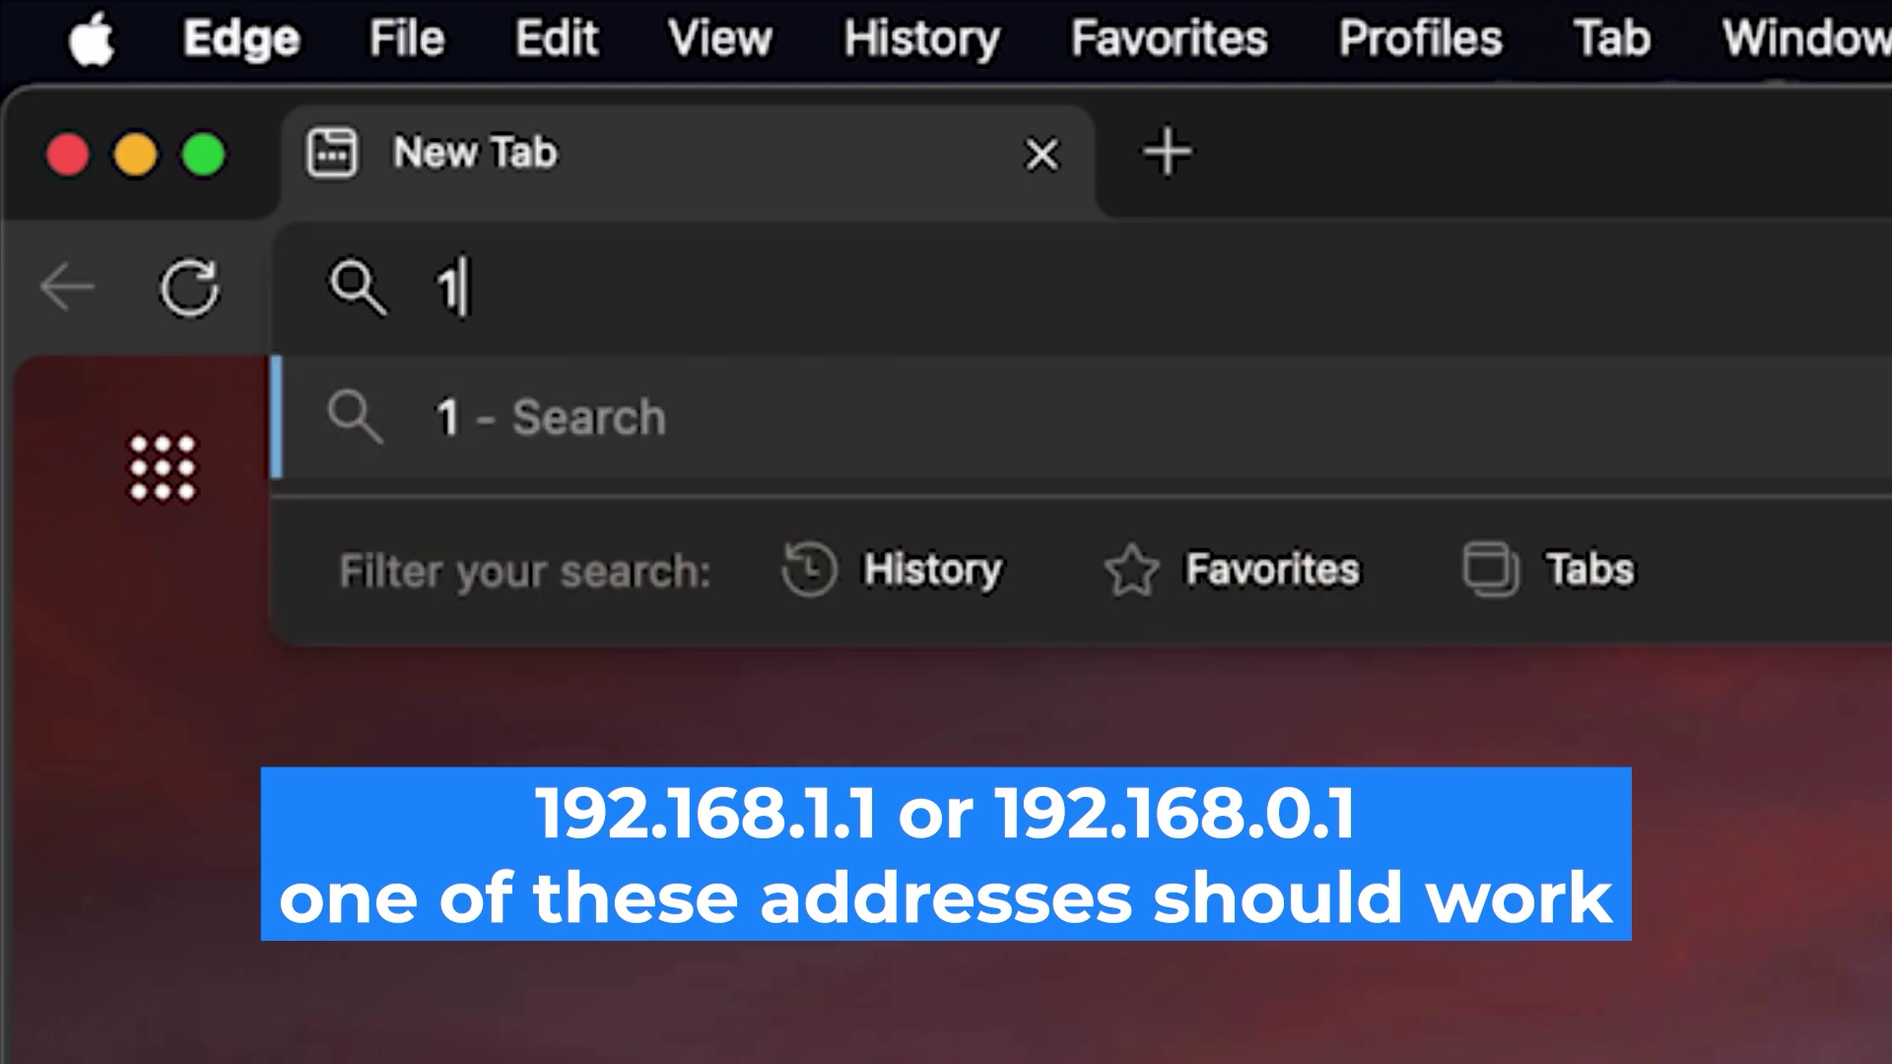
pyautogui.write('92.')
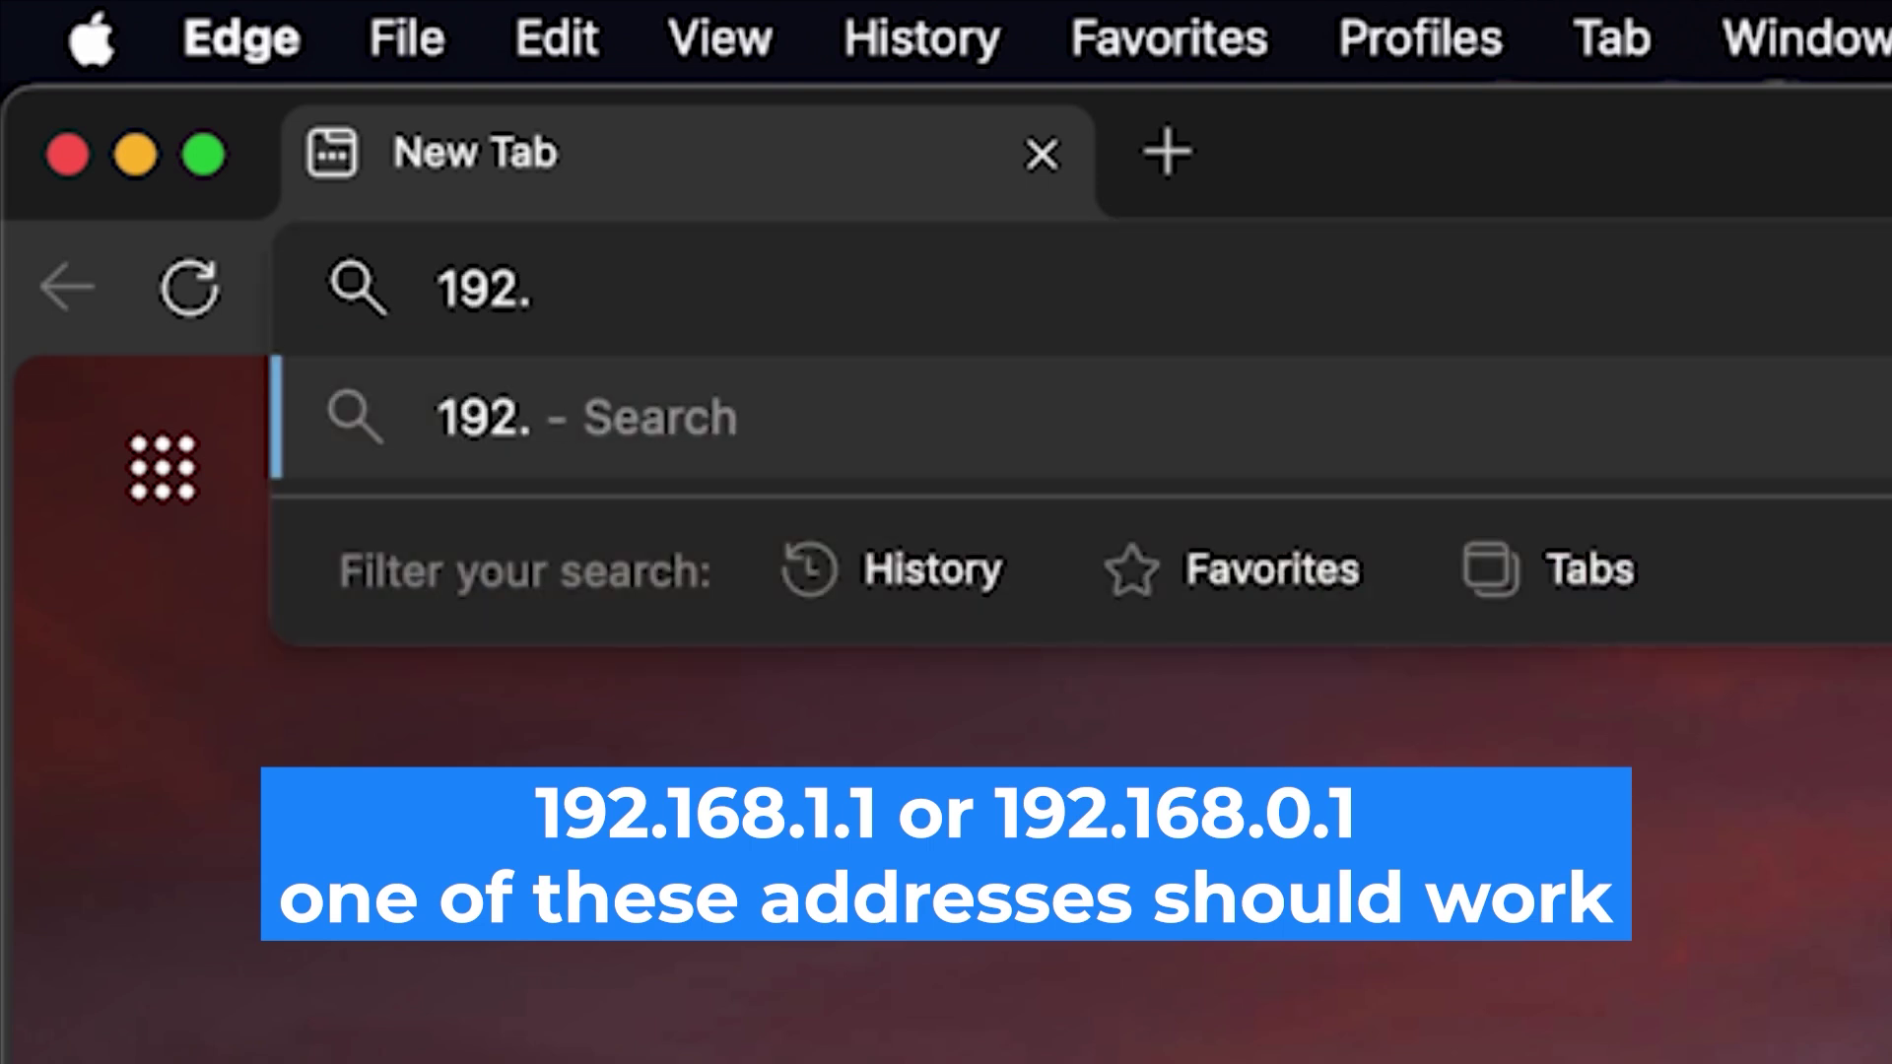
pyautogui.write('168.')
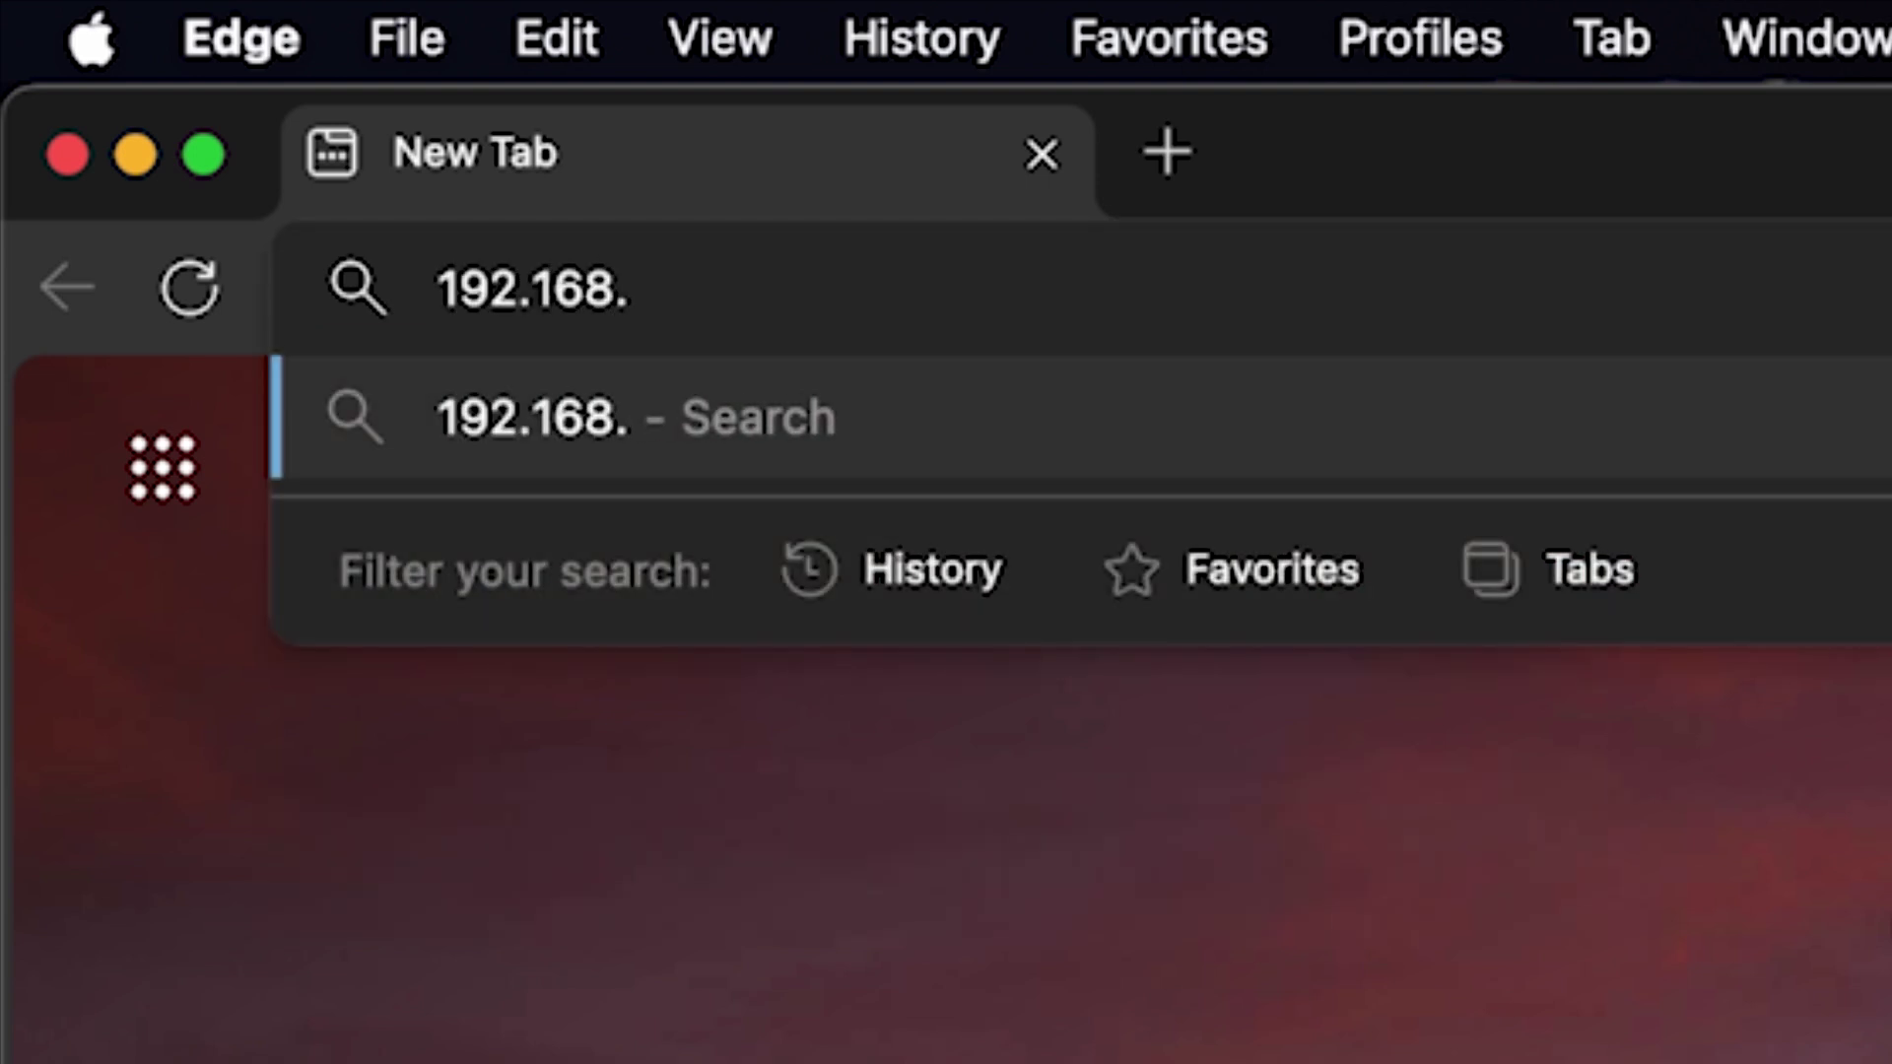
pyautogui.write('1.1')
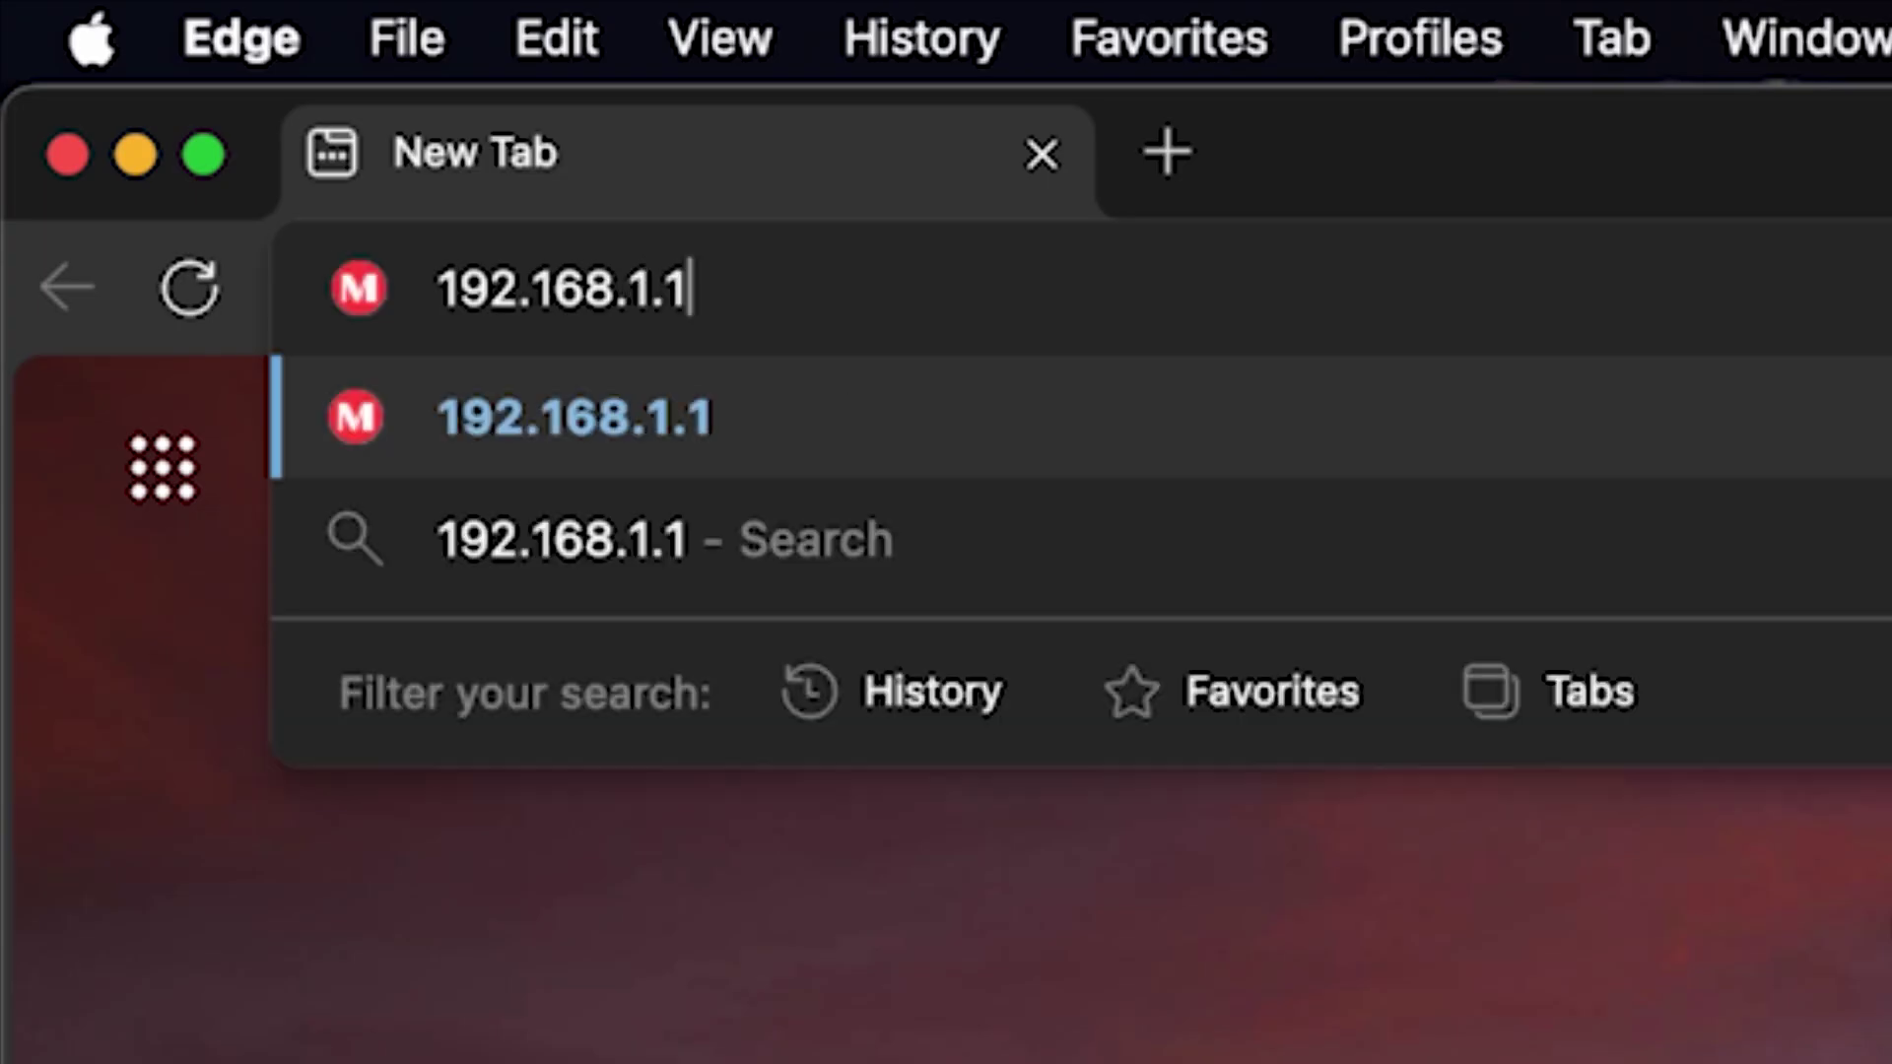
pyautogui.press('Return')
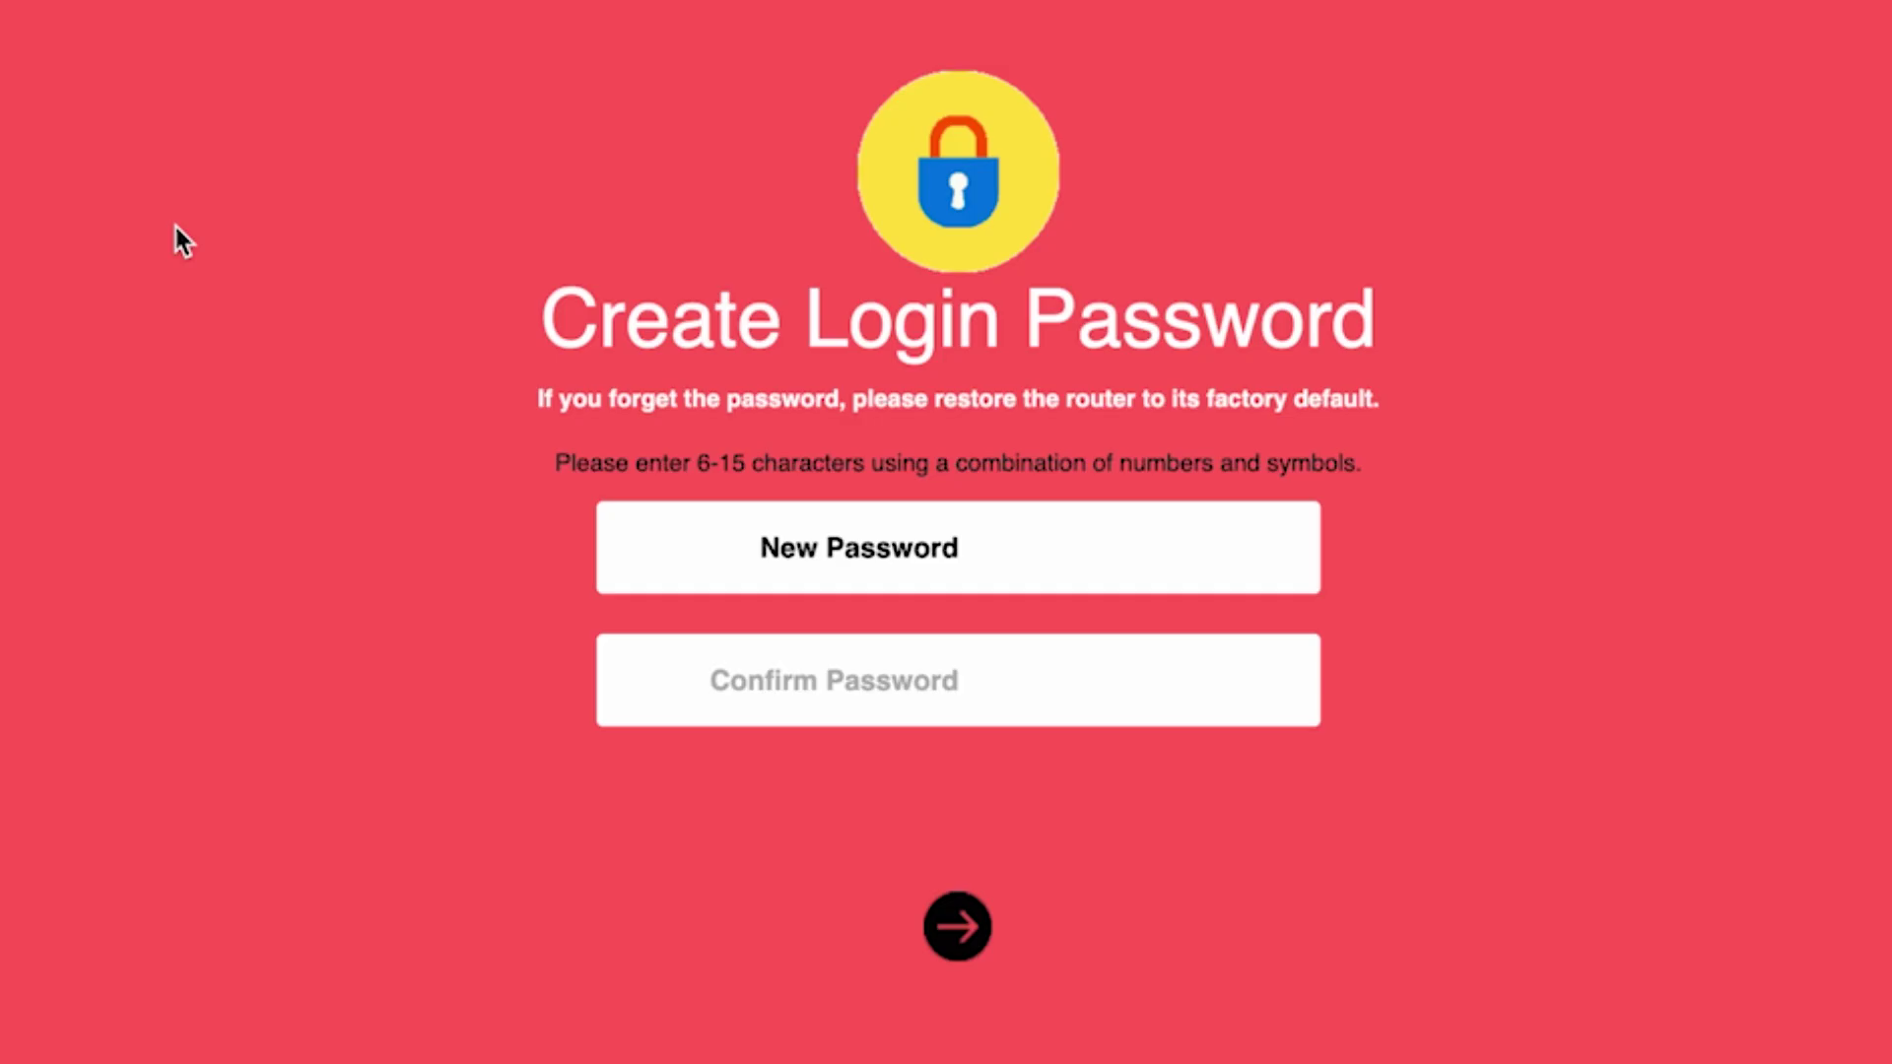
# Create a new router login password, reveal it to check it, confirm it, and submit.
pyautogui.write('••••••••')
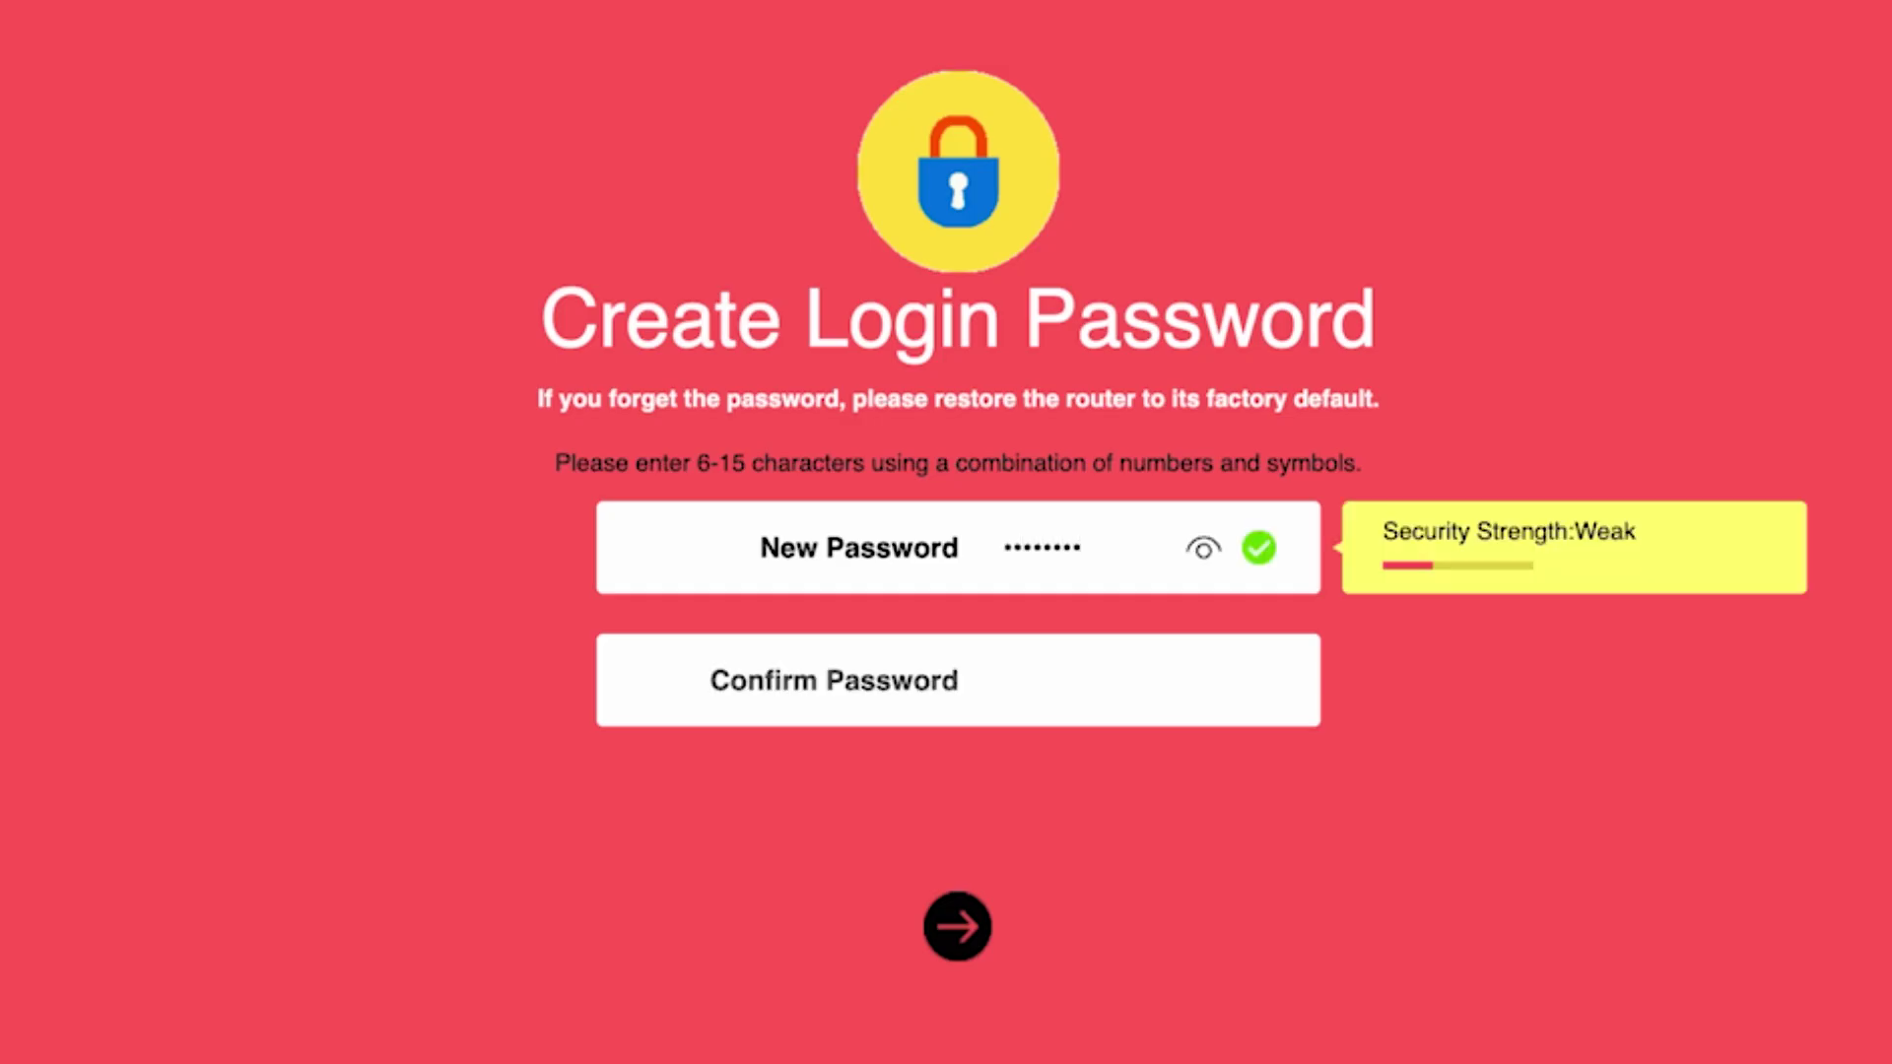
pyautogui.click(1204, 550)
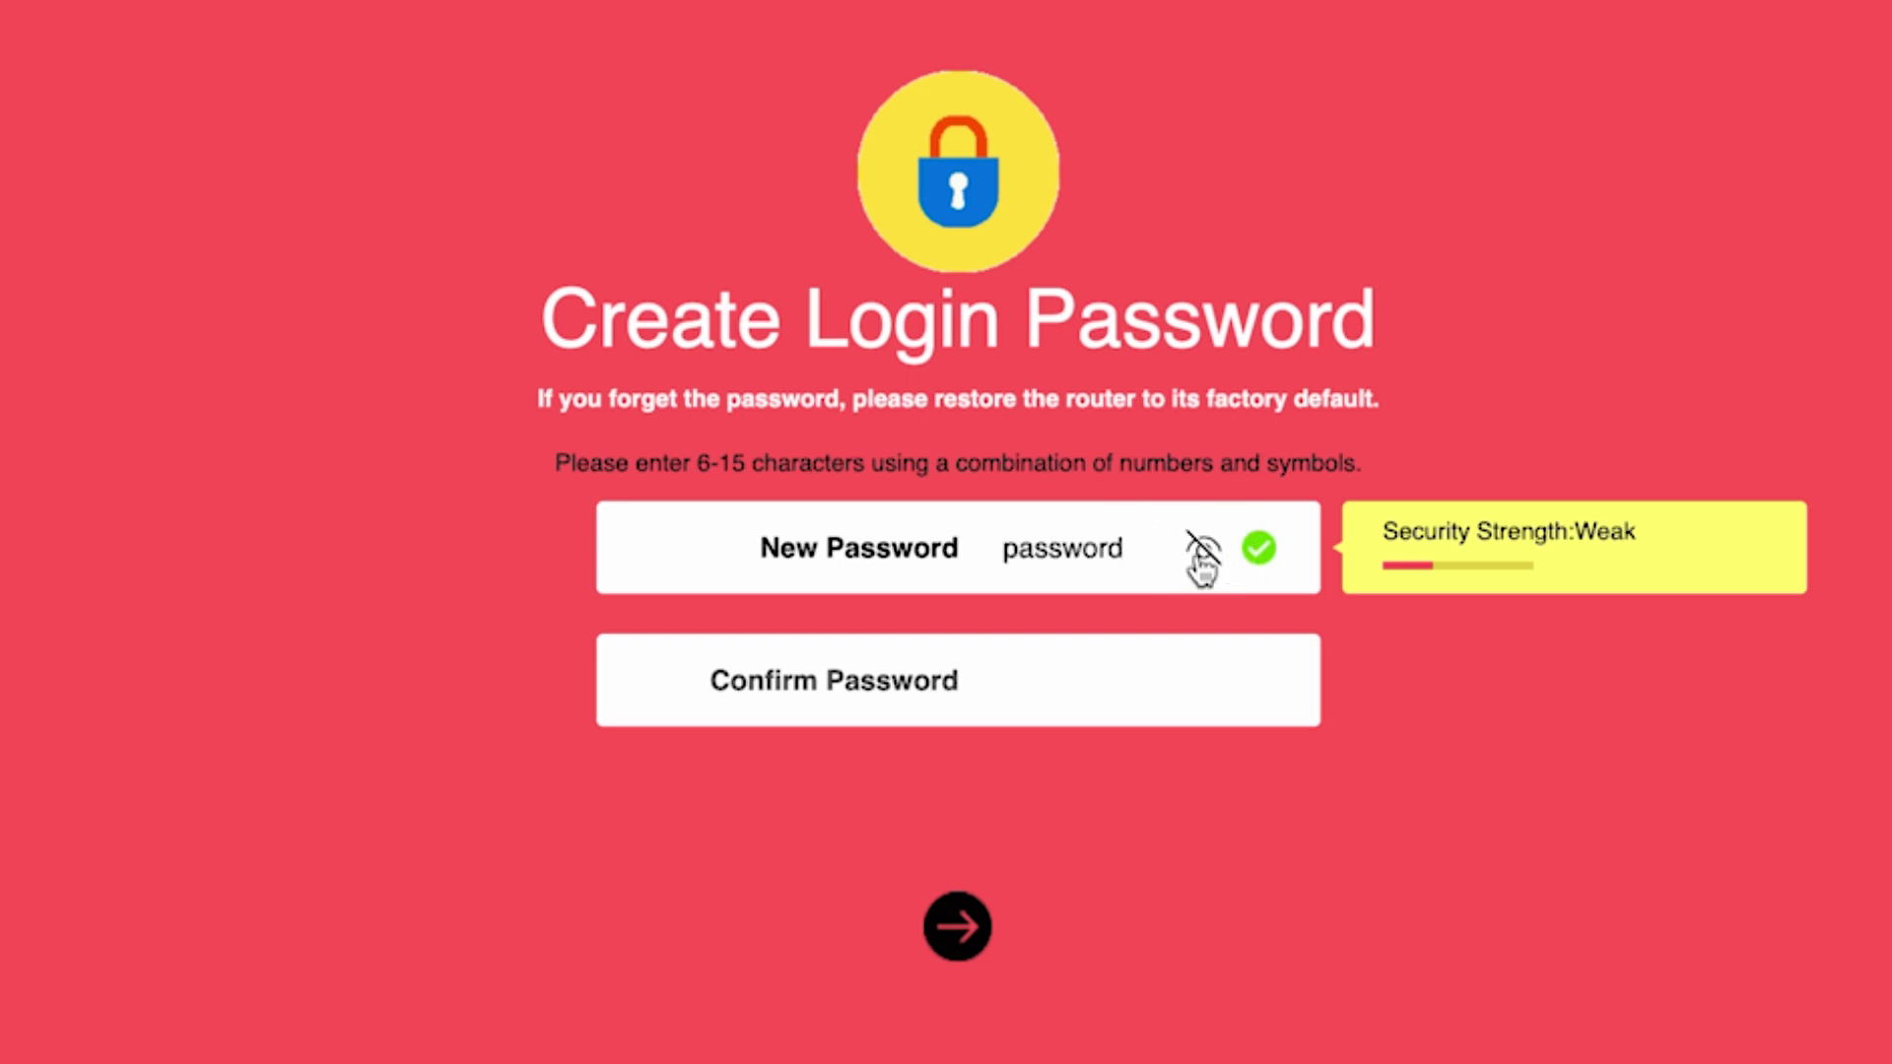
pyautogui.click(1043, 681)
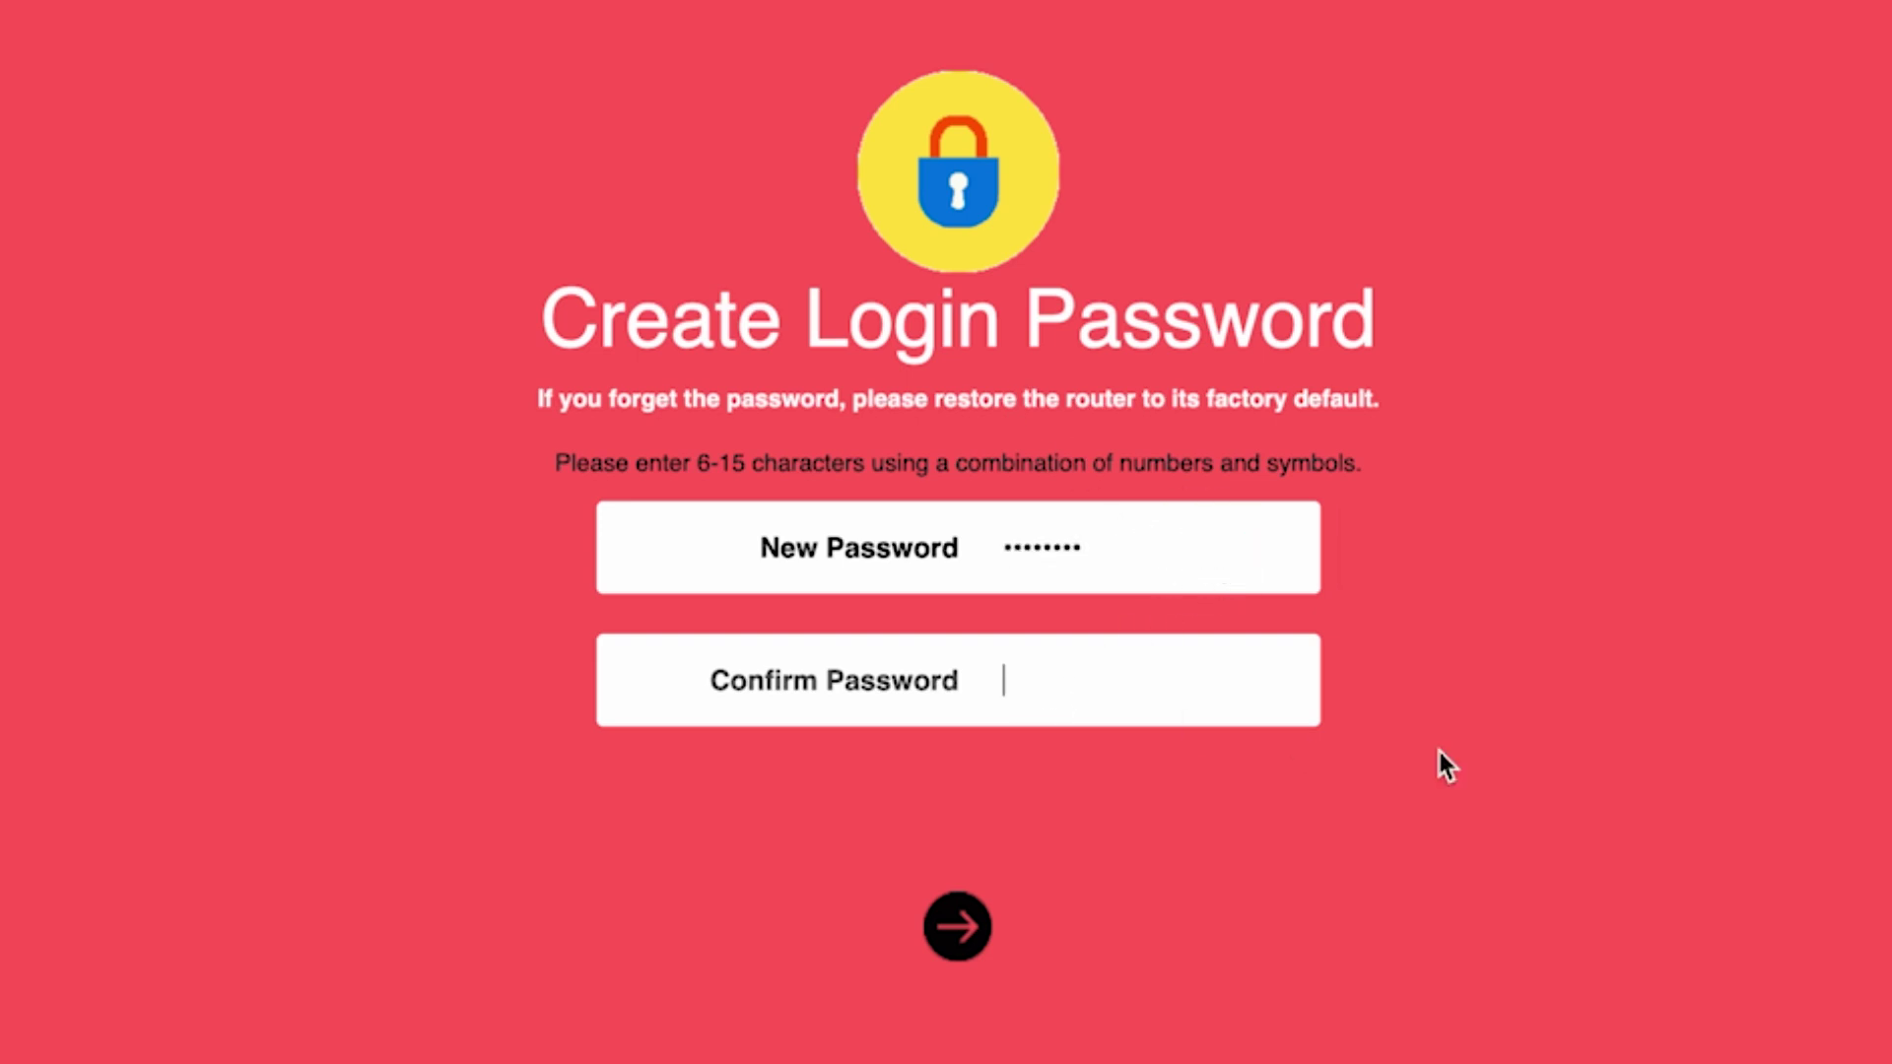
pyautogui.write('password')
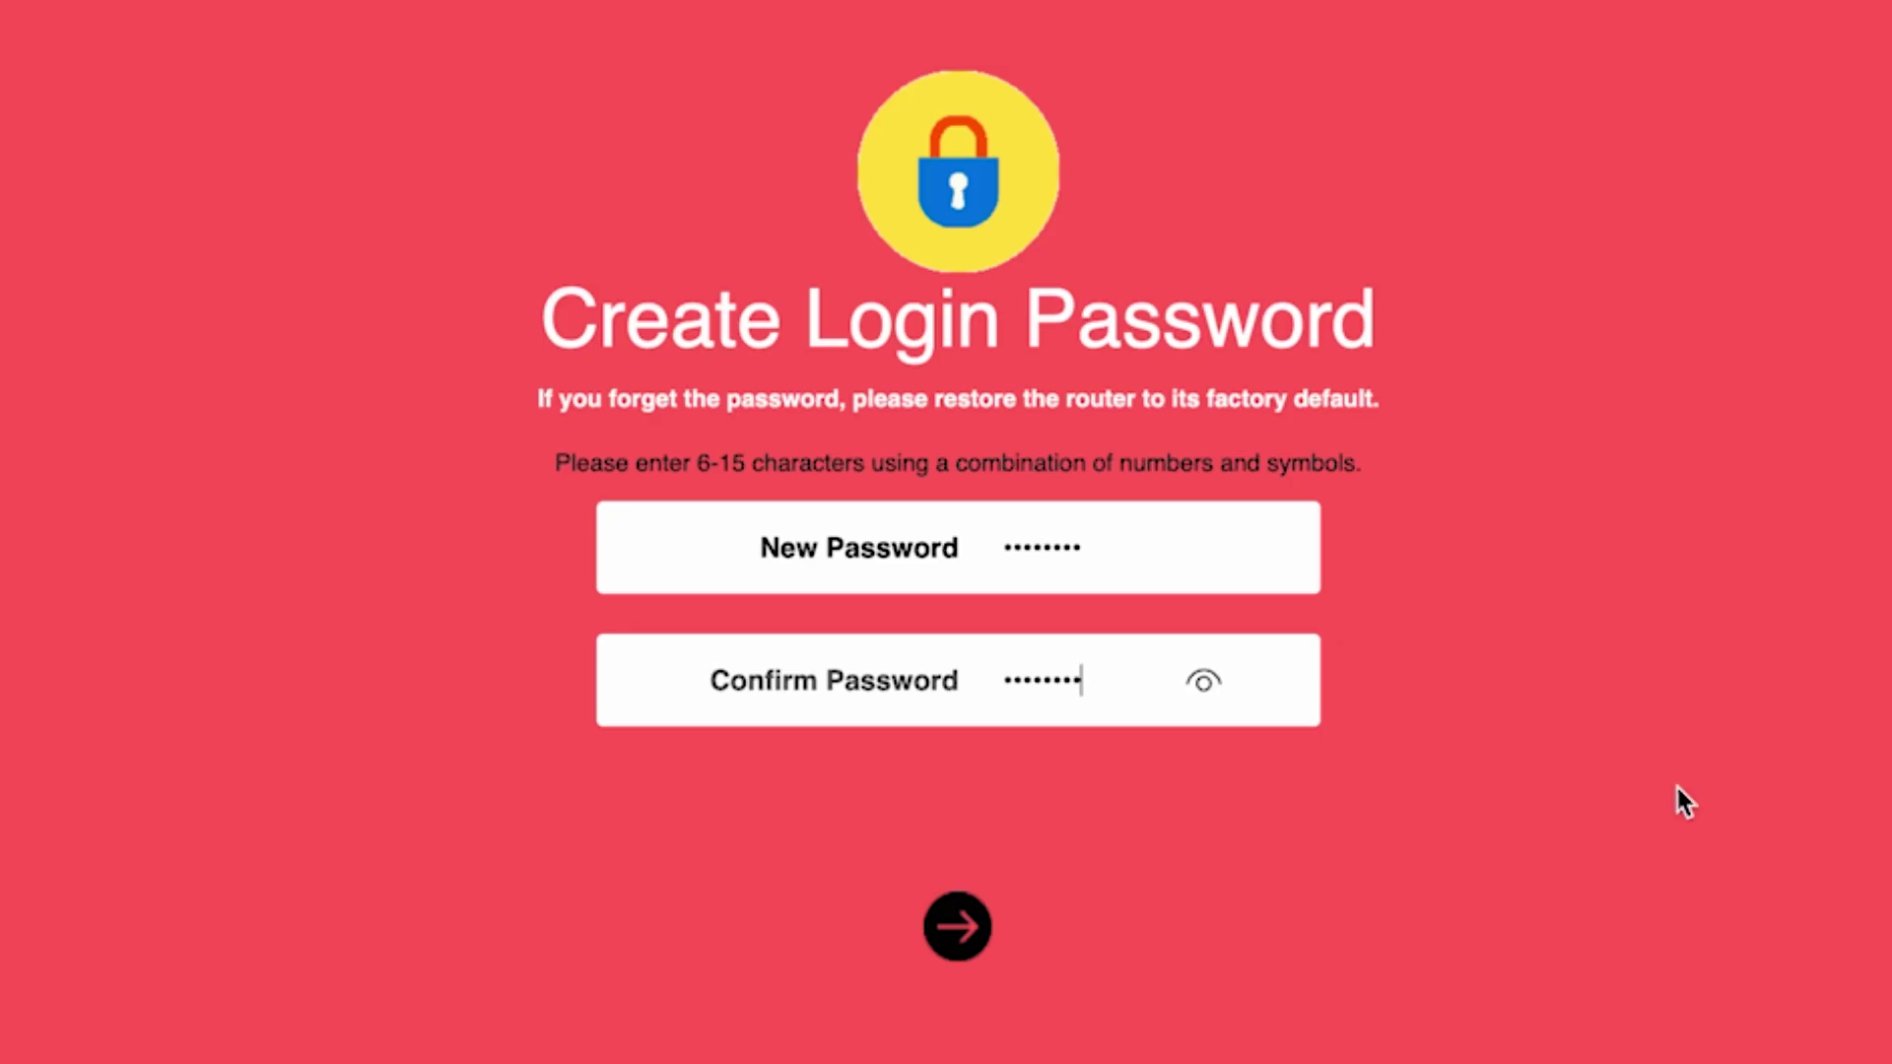
pyautogui.click(951, 936)
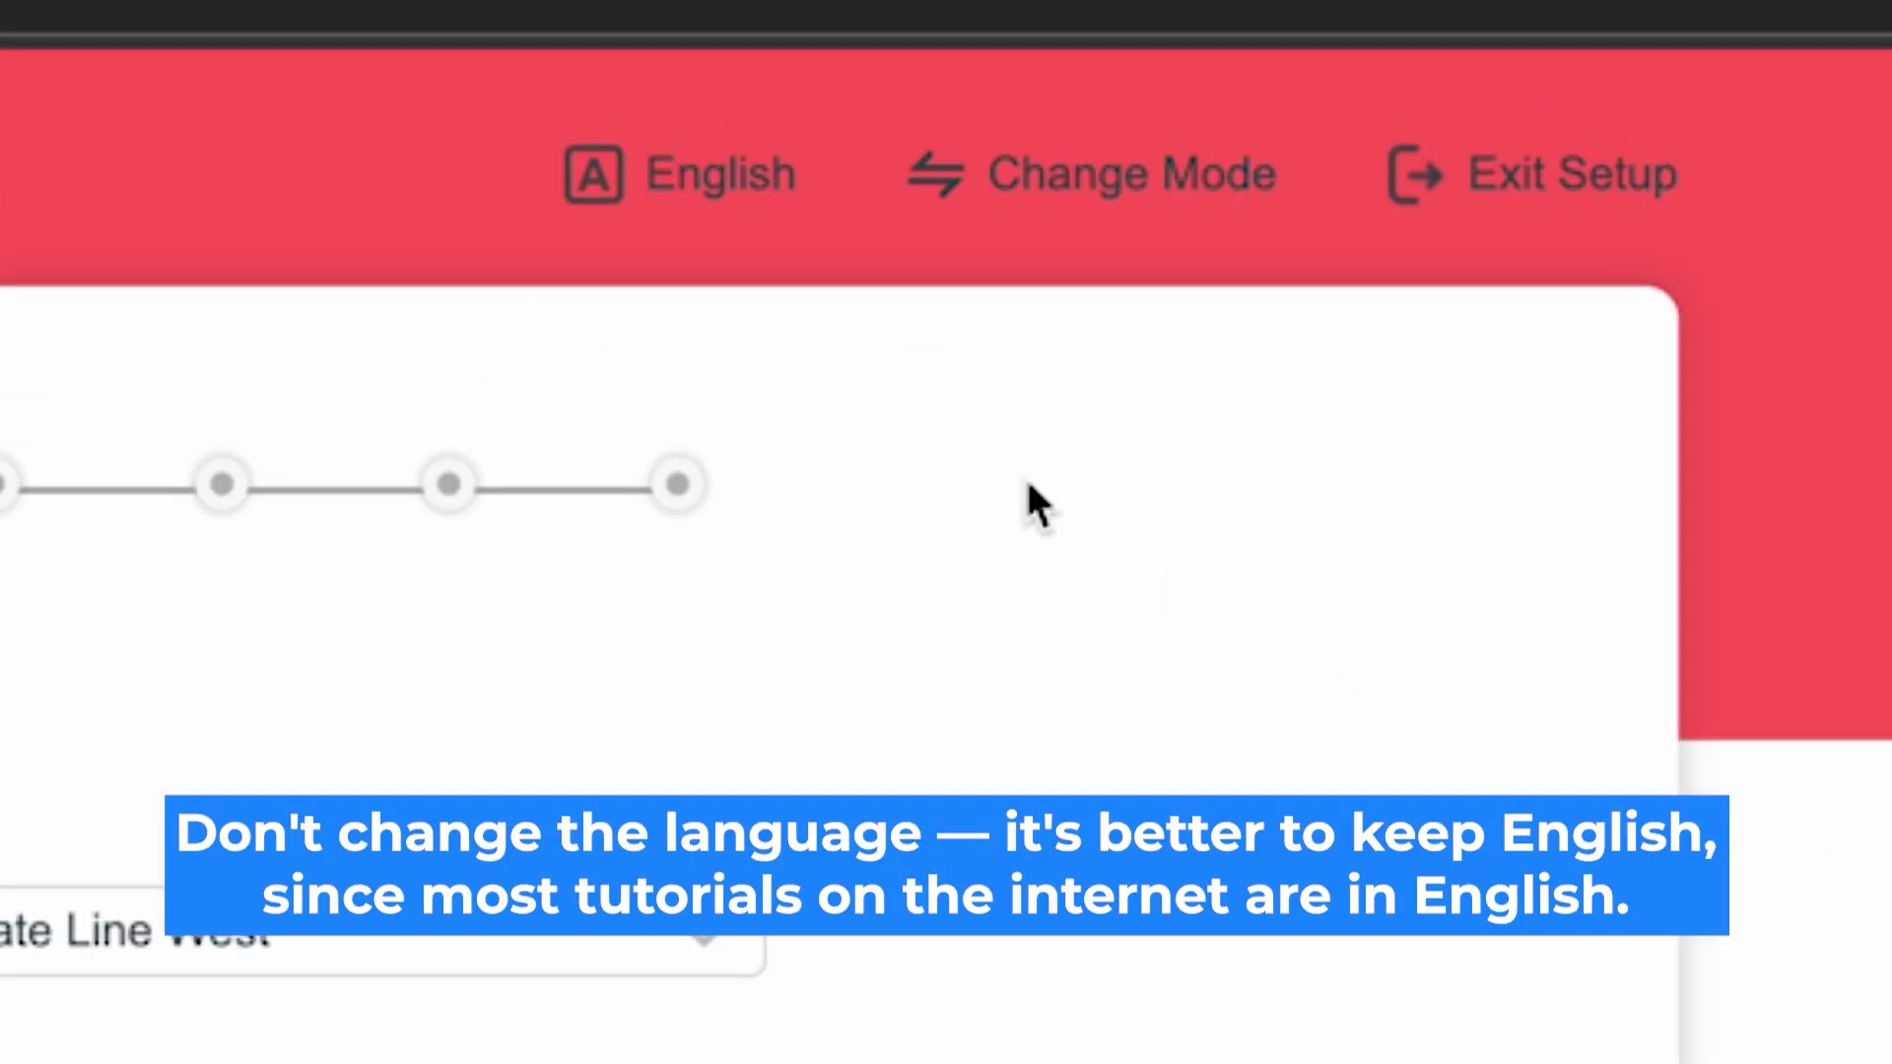
pyautogui.click(717, 162)
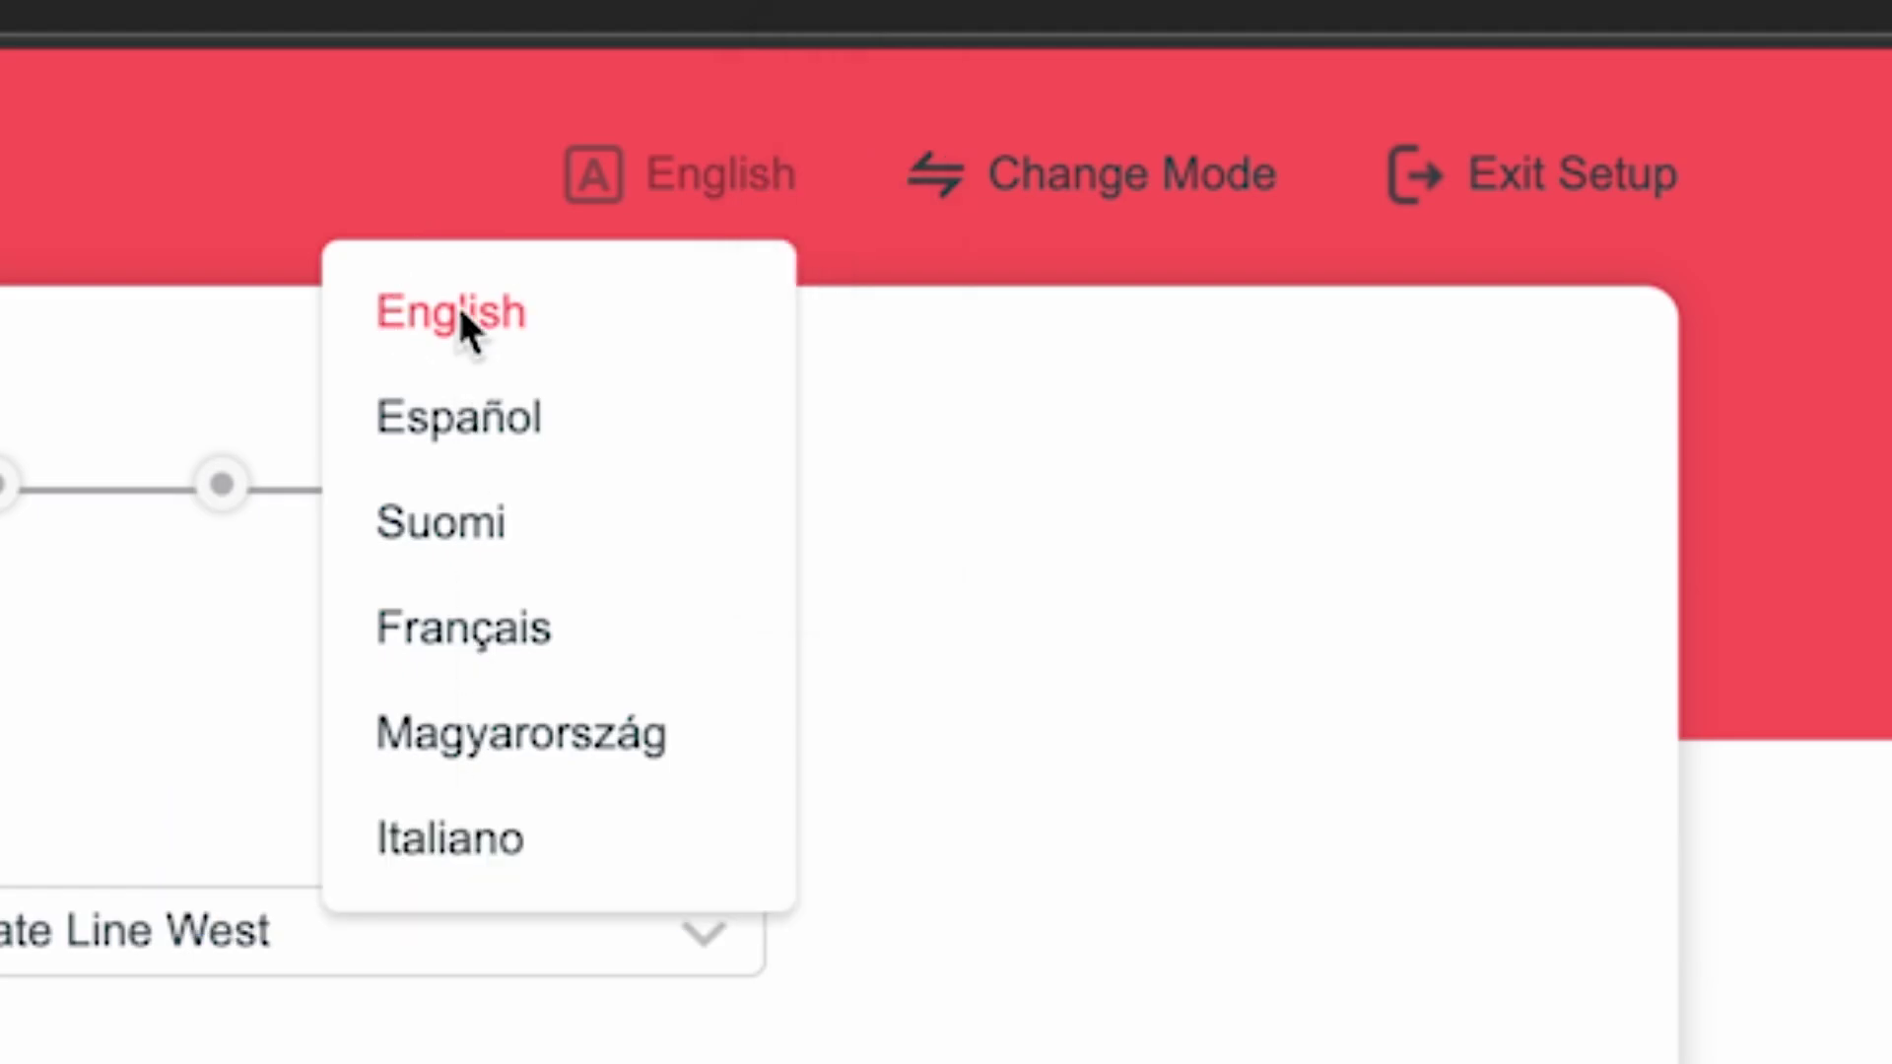
pyautogui.click(490, 309)
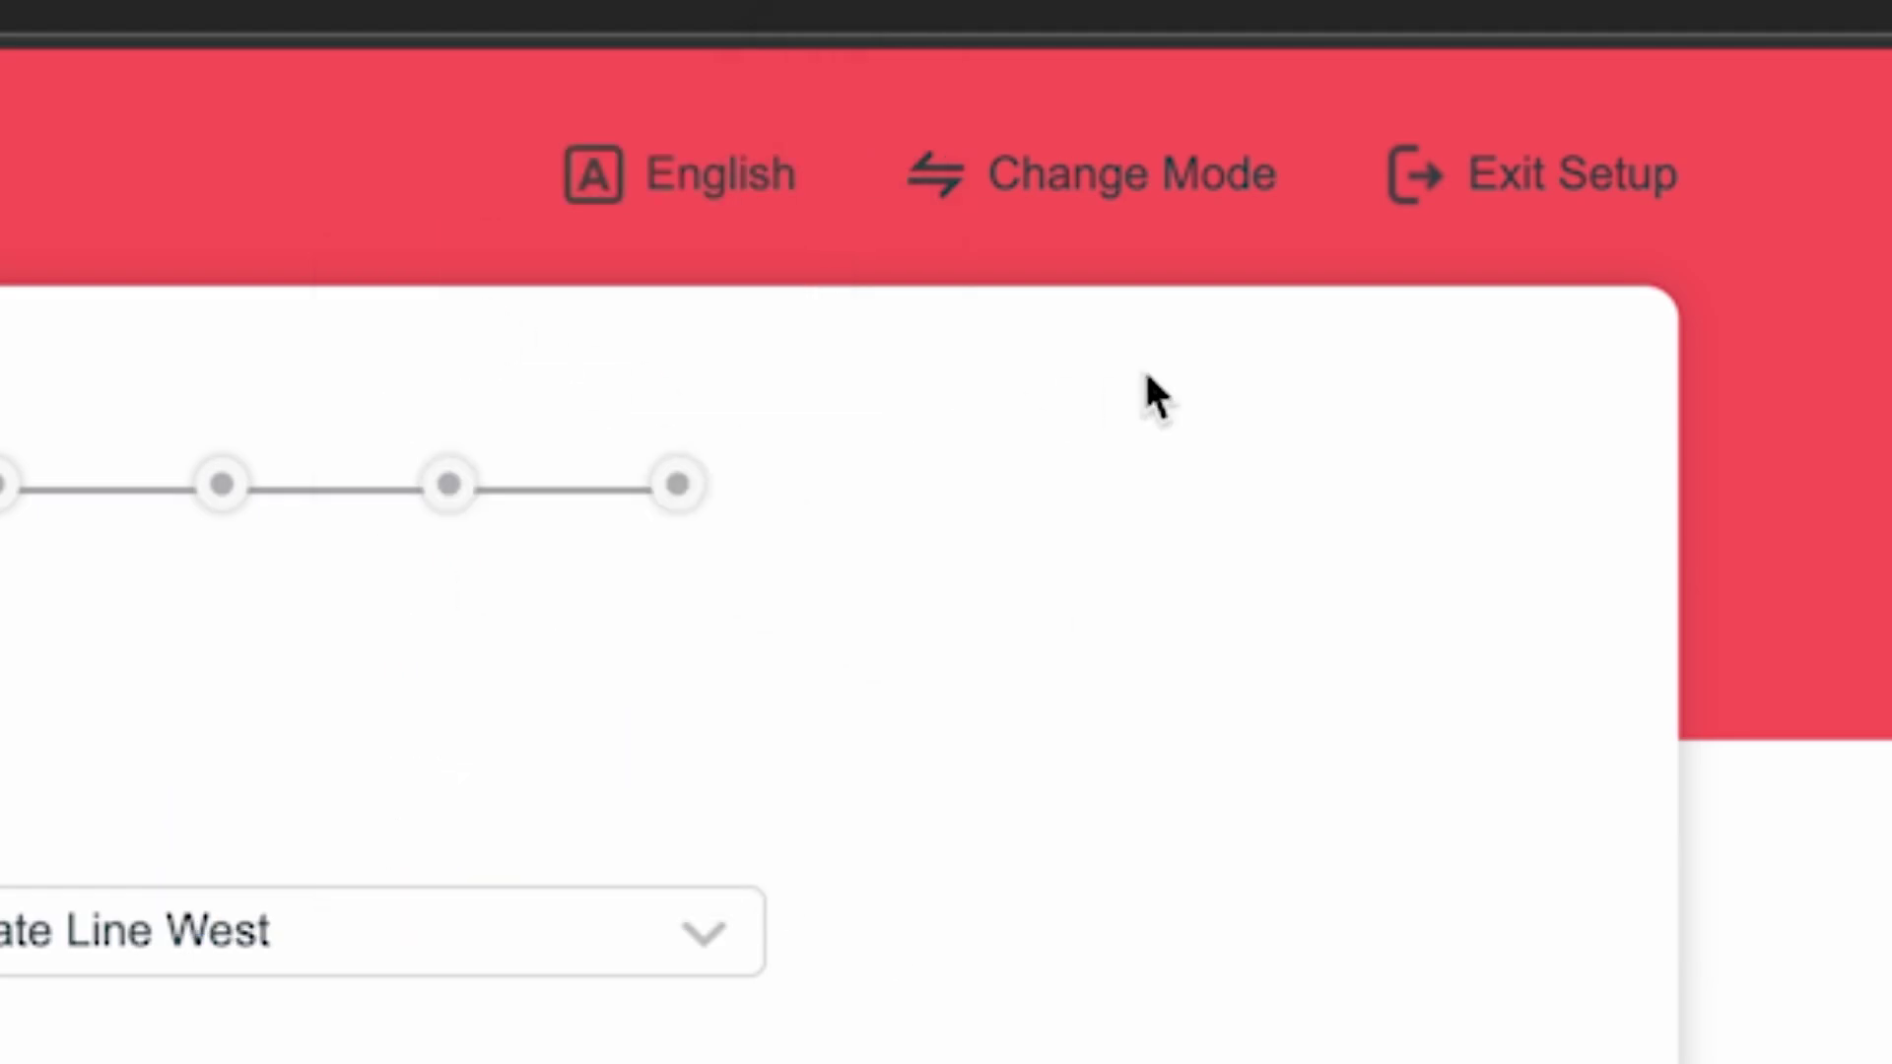
pyautogui.click(1141, 193)
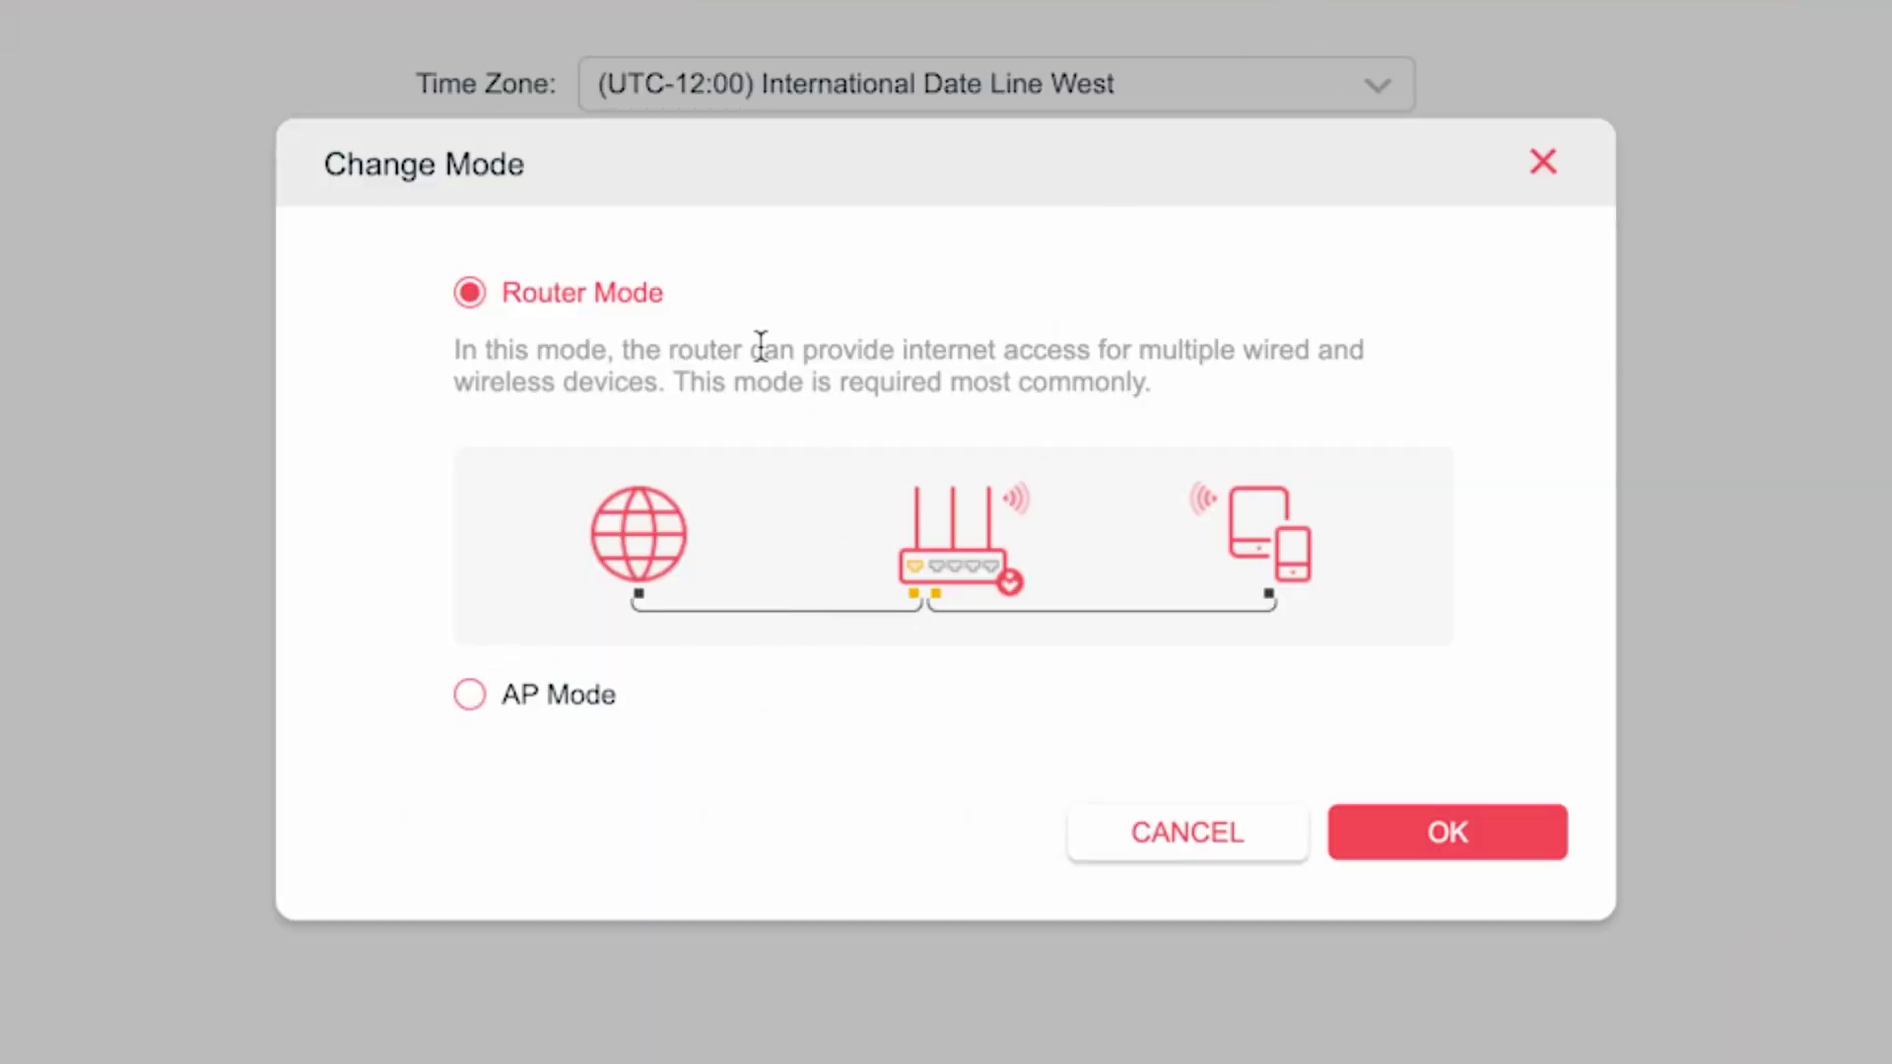
pyautogui.click(499, 304)
pyautogui.click(1435, 829)
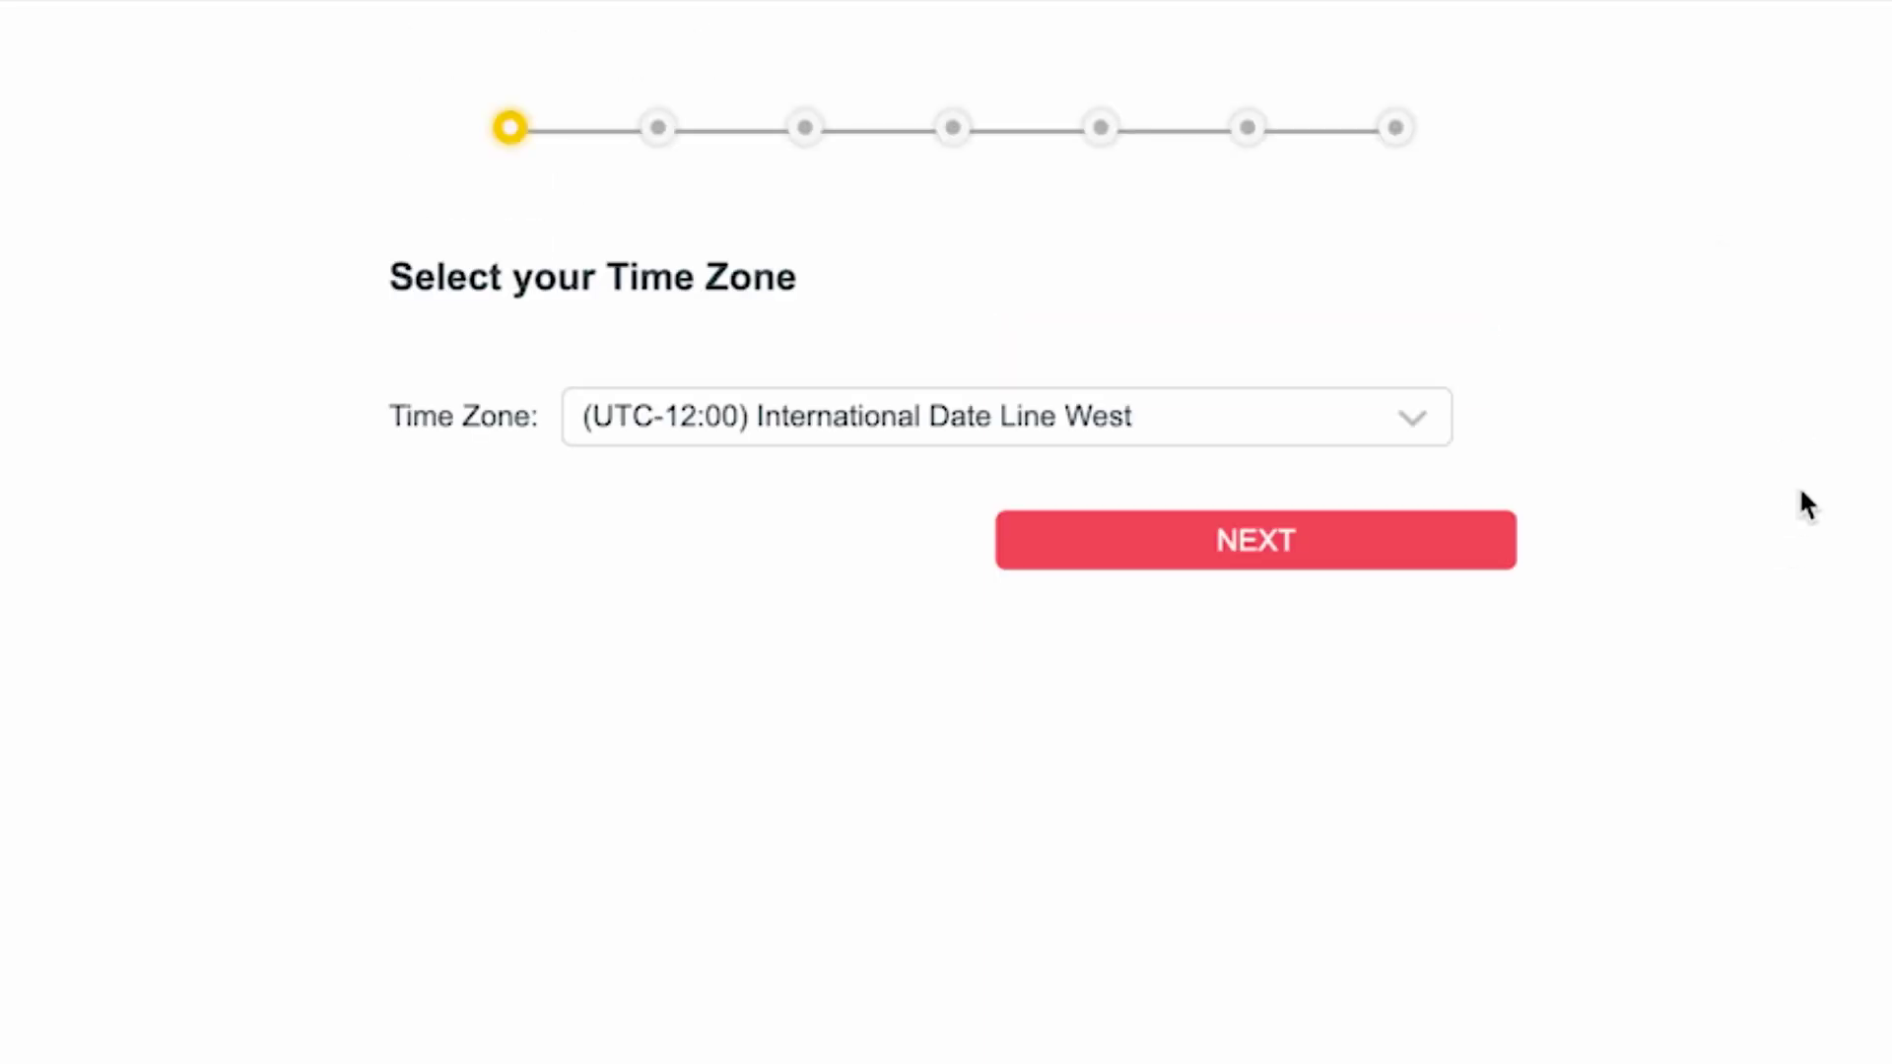
# Leave the time zone at (UTC-12:00) International Date Line West and continue.
pyautogui.click(1369, 419)
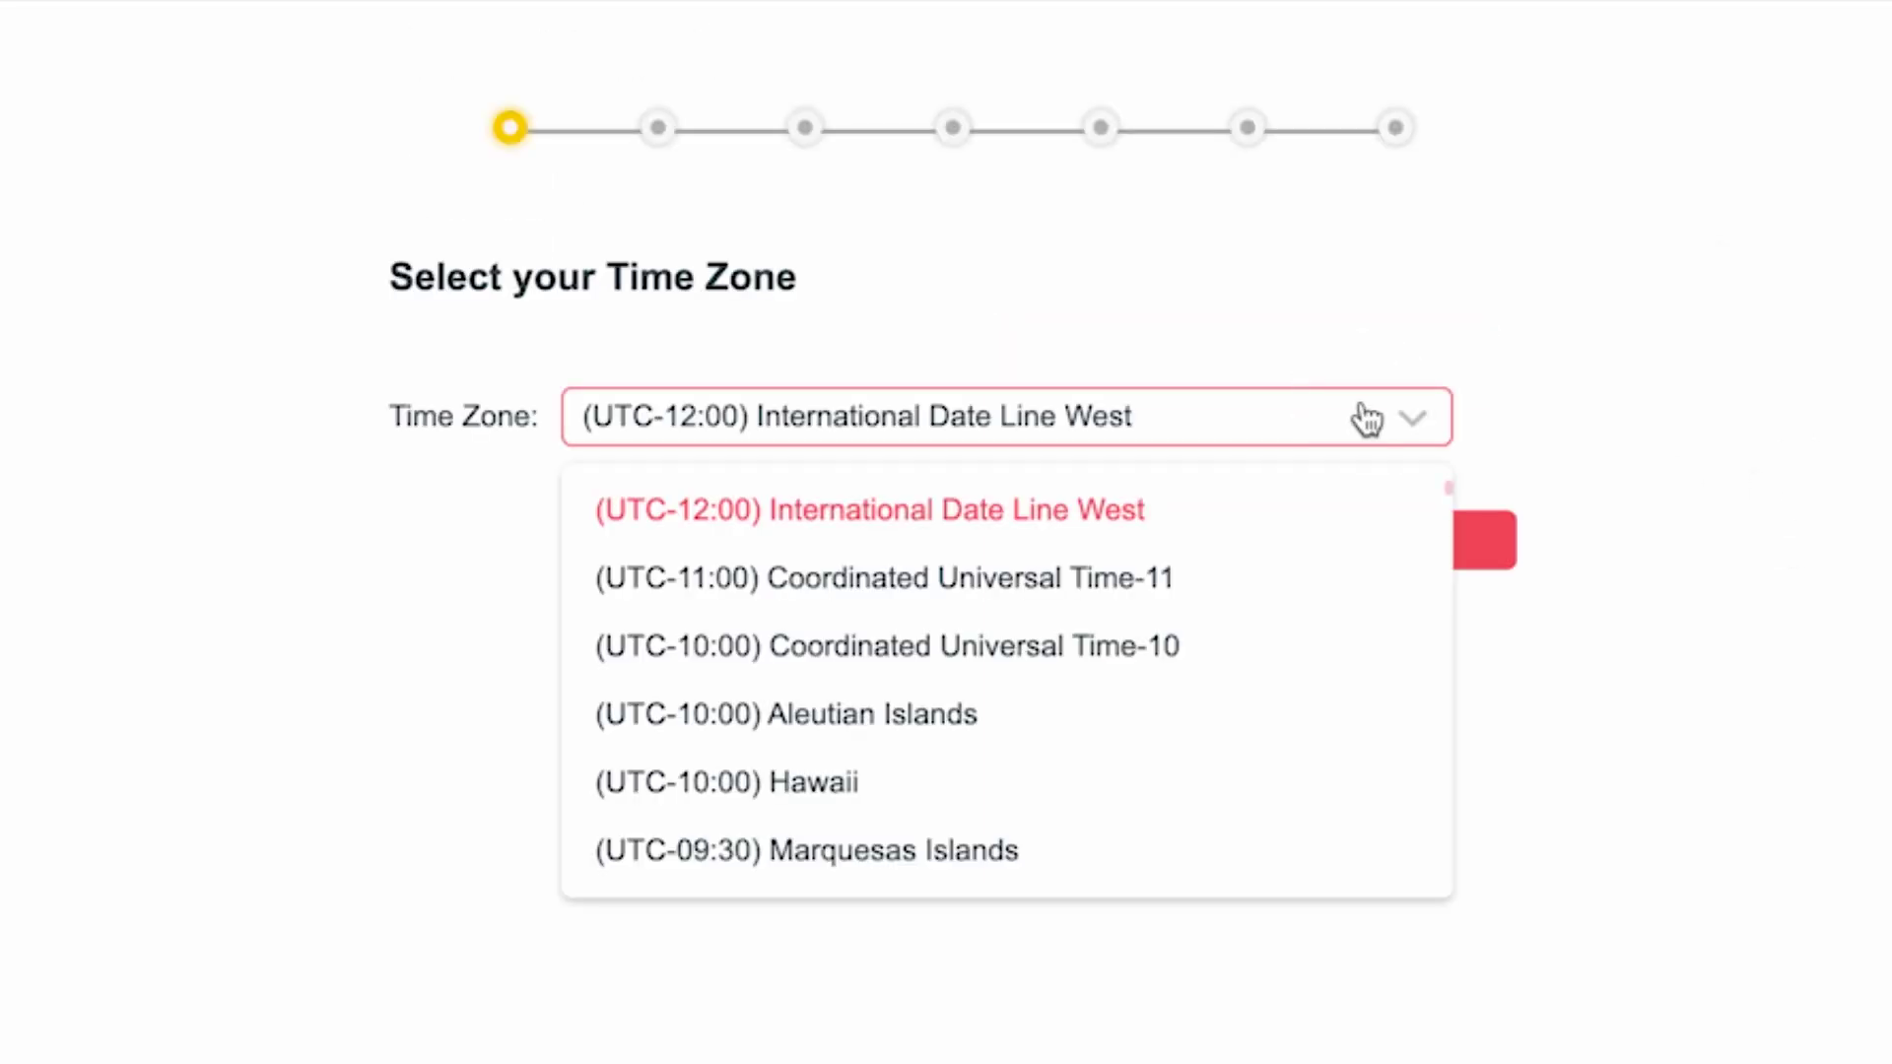
pyautogui.scroll(-15, 1090, 664)
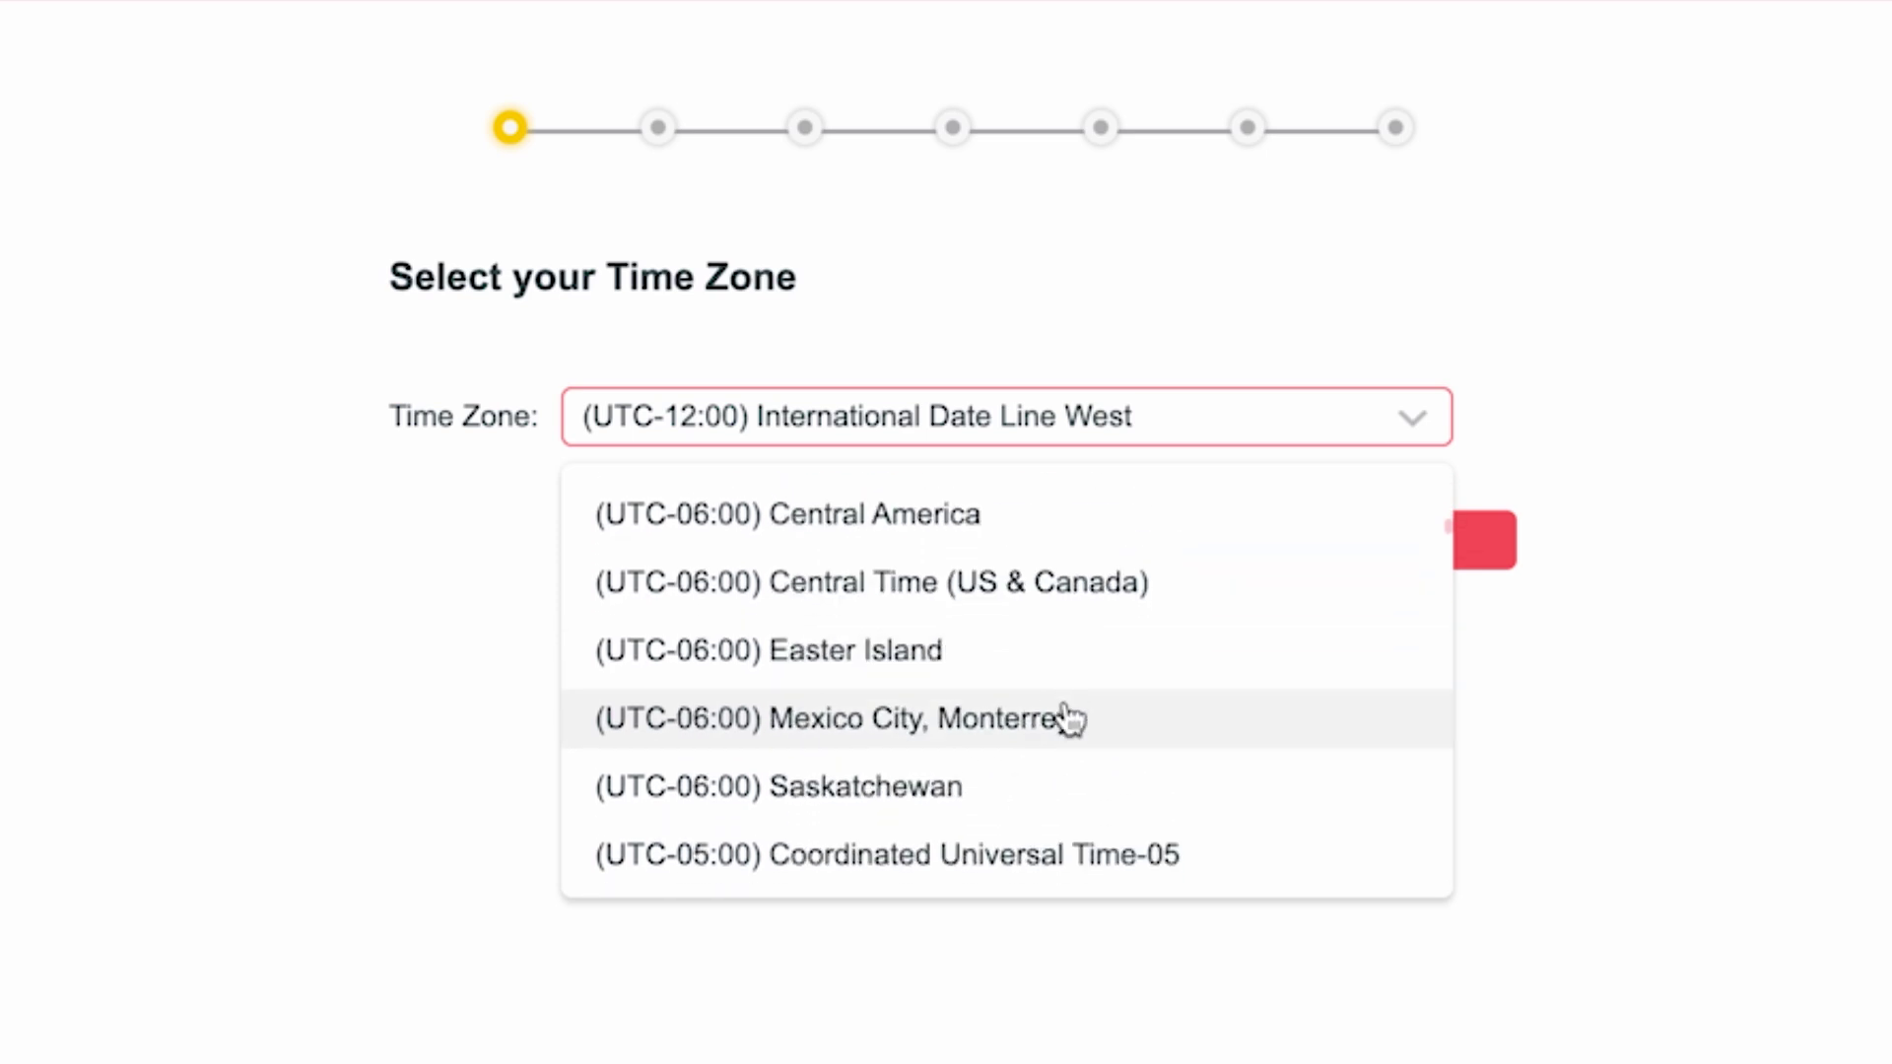
pyautogui.scroll(15, 1094, 789)
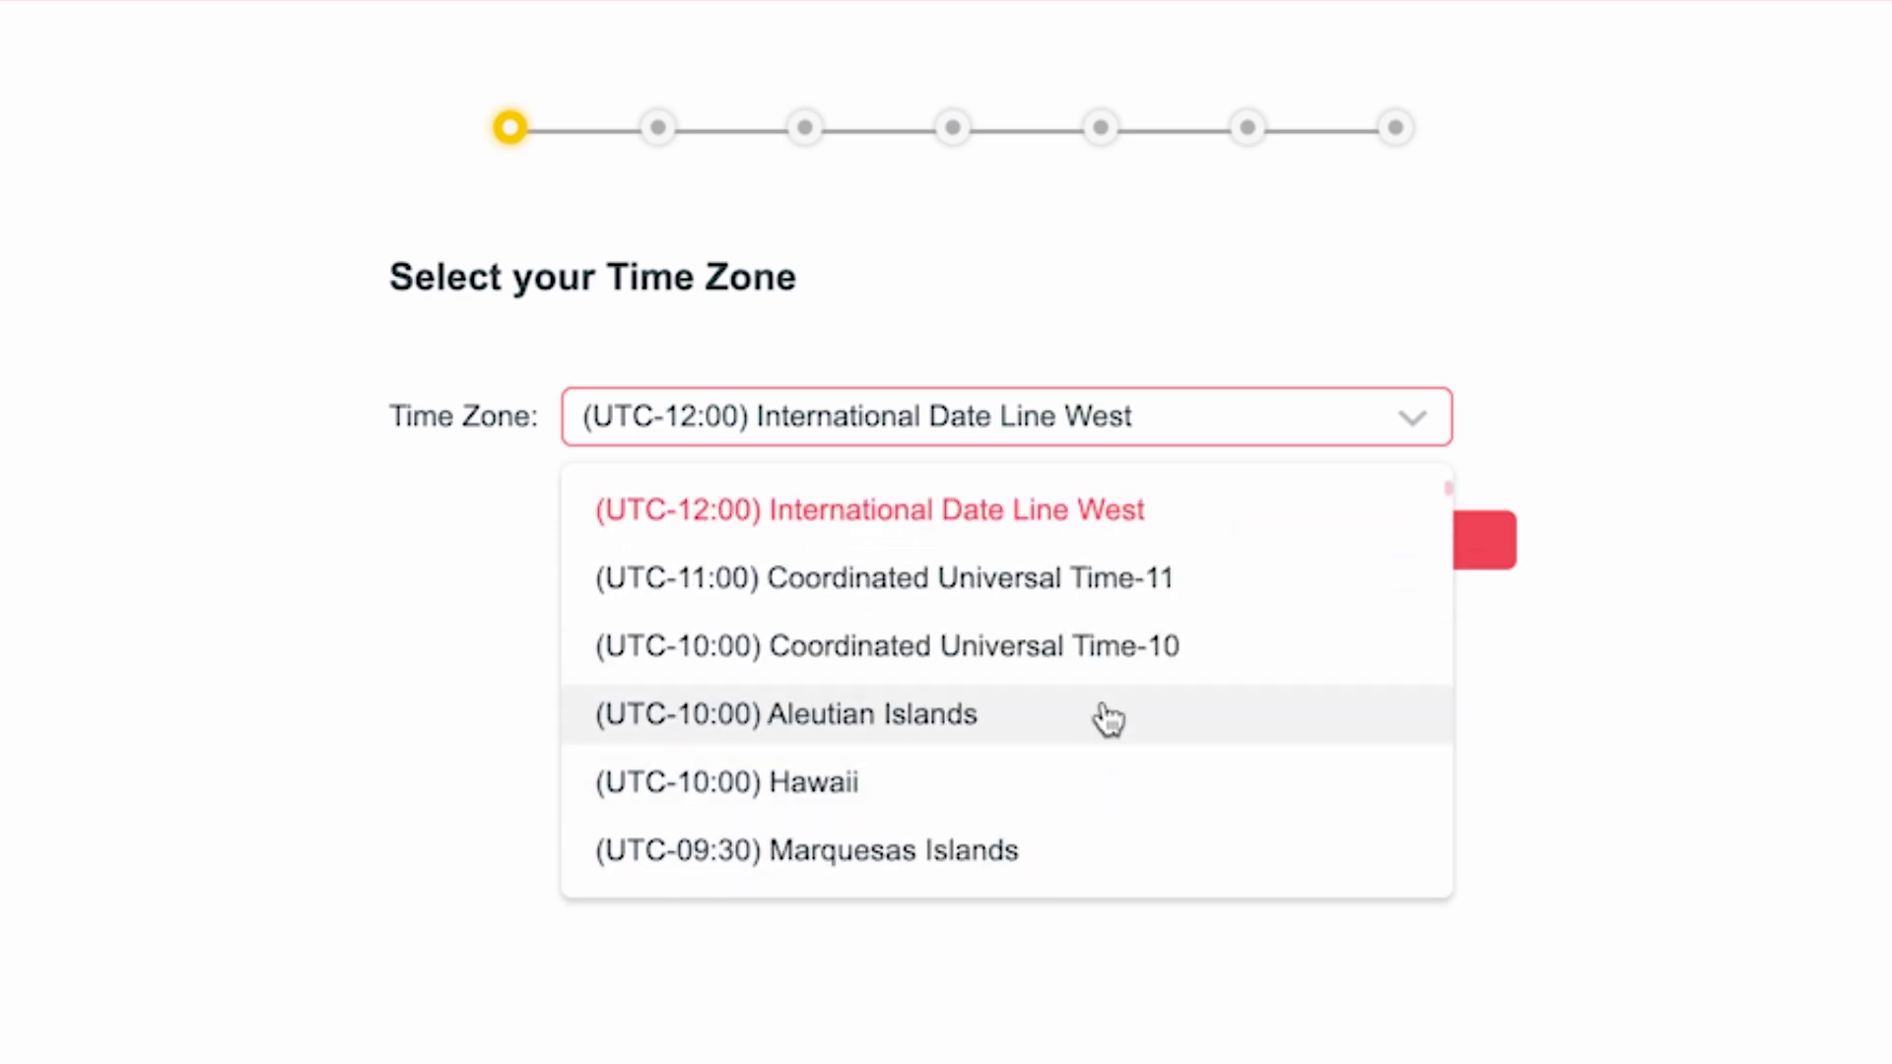
pyautogui.click(1072, 515)
pyautogui.click(1254, 542)
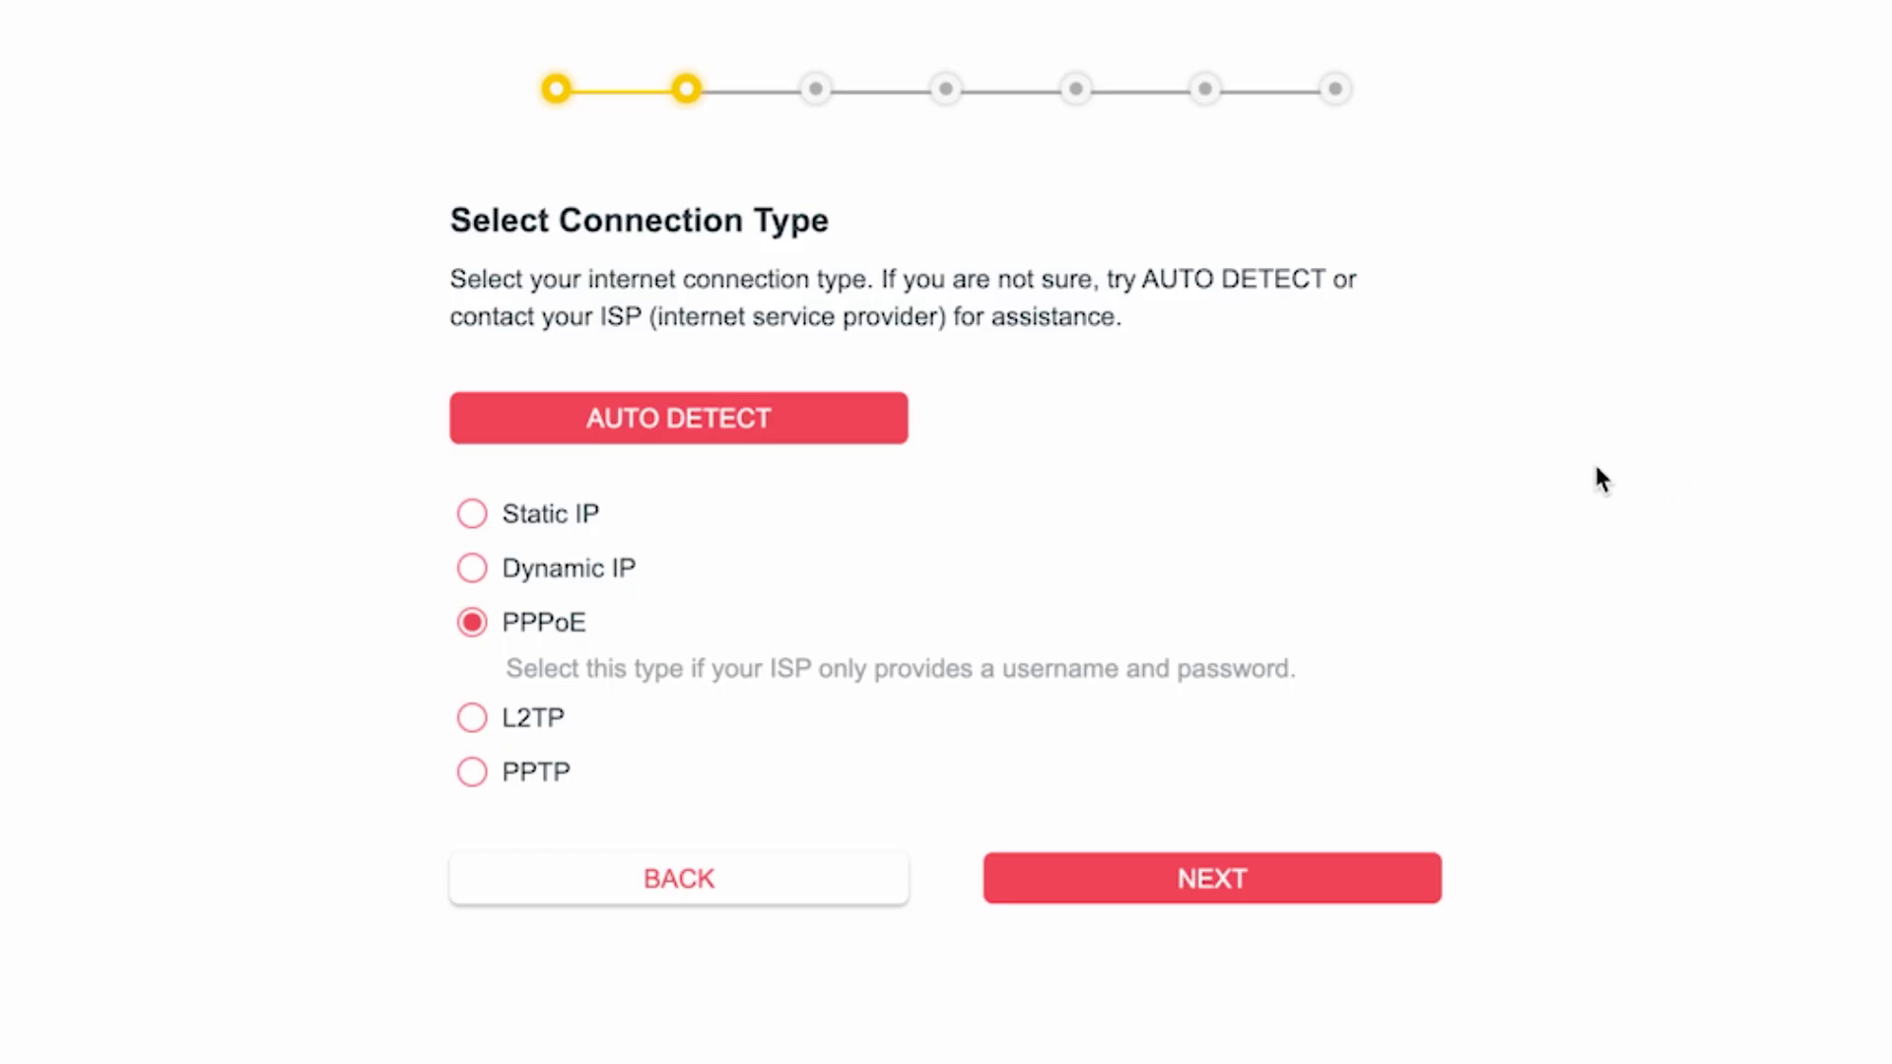
# Auto-detect the connection, choose Dynamic IP, and keep Use Default MAC Address.
pyautogui.click(690, 435)
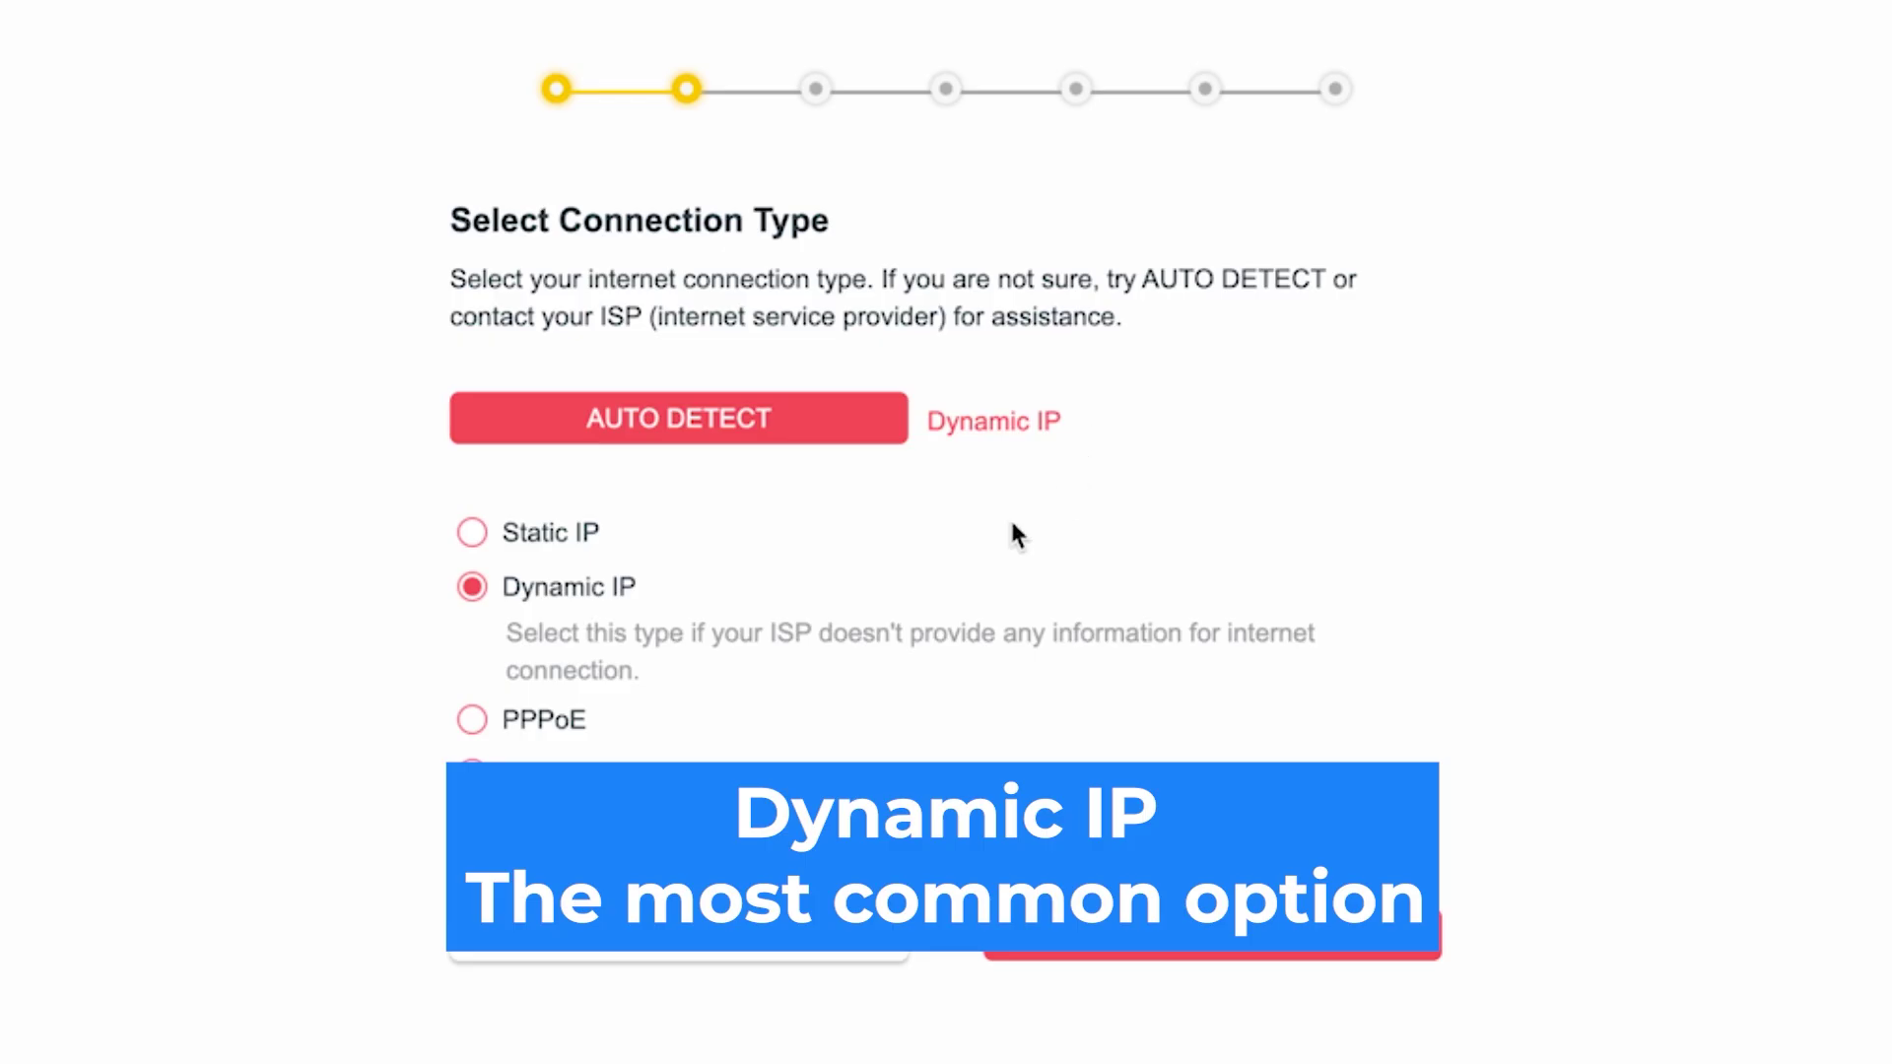
pyautogui.click(473, 594)
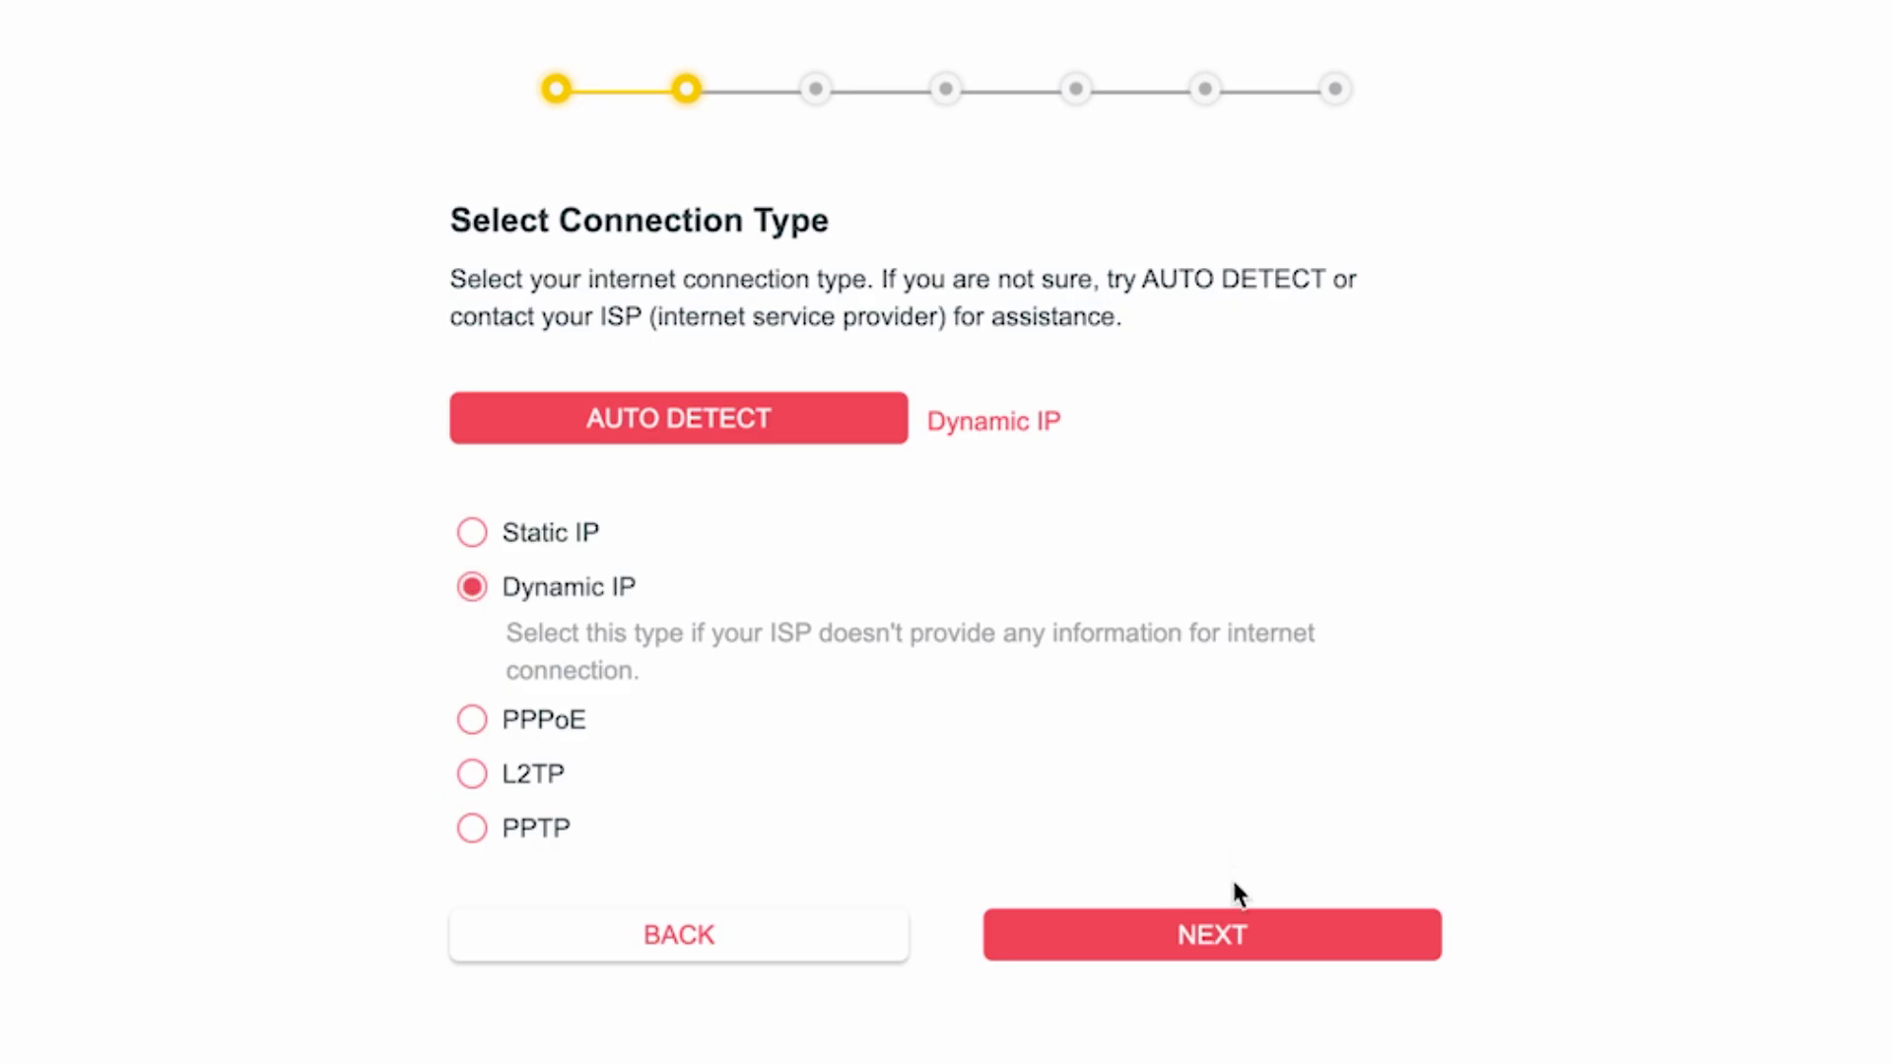
pyautogui.click(1234, 952)
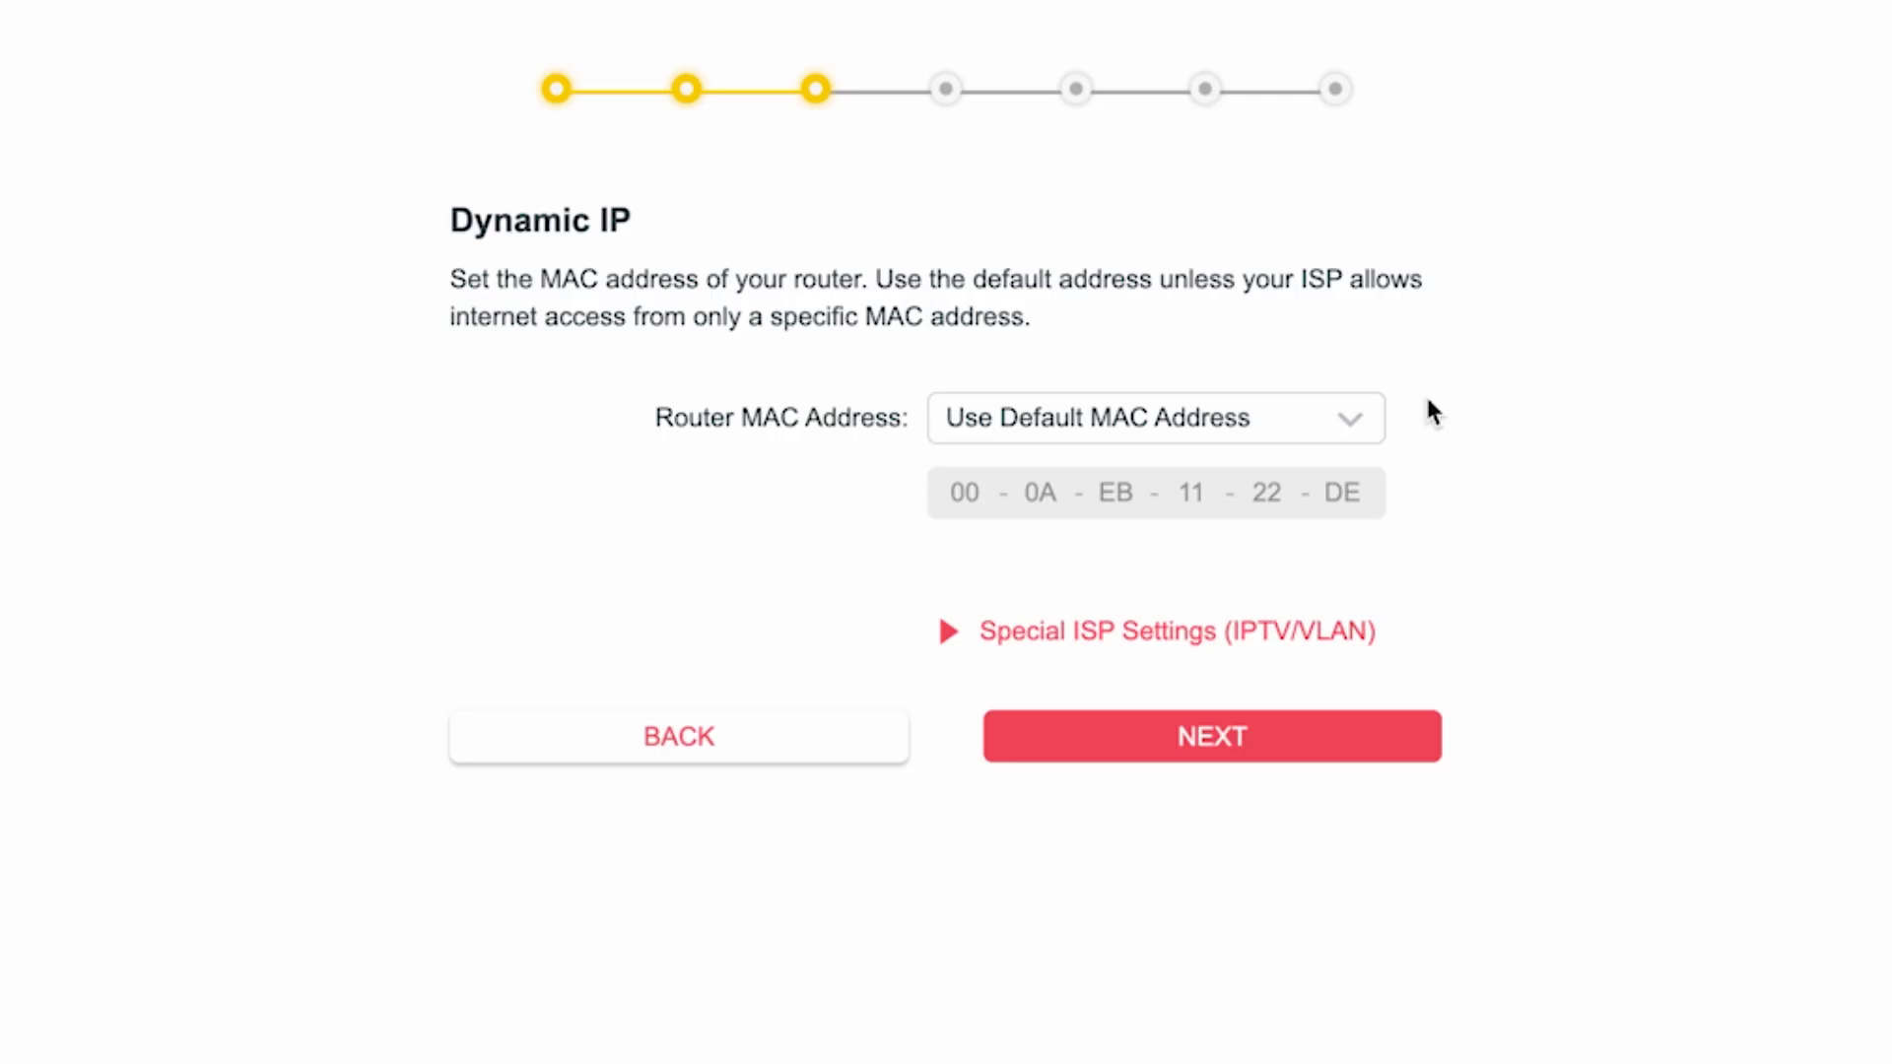
pyautogui.click(1233, 748)
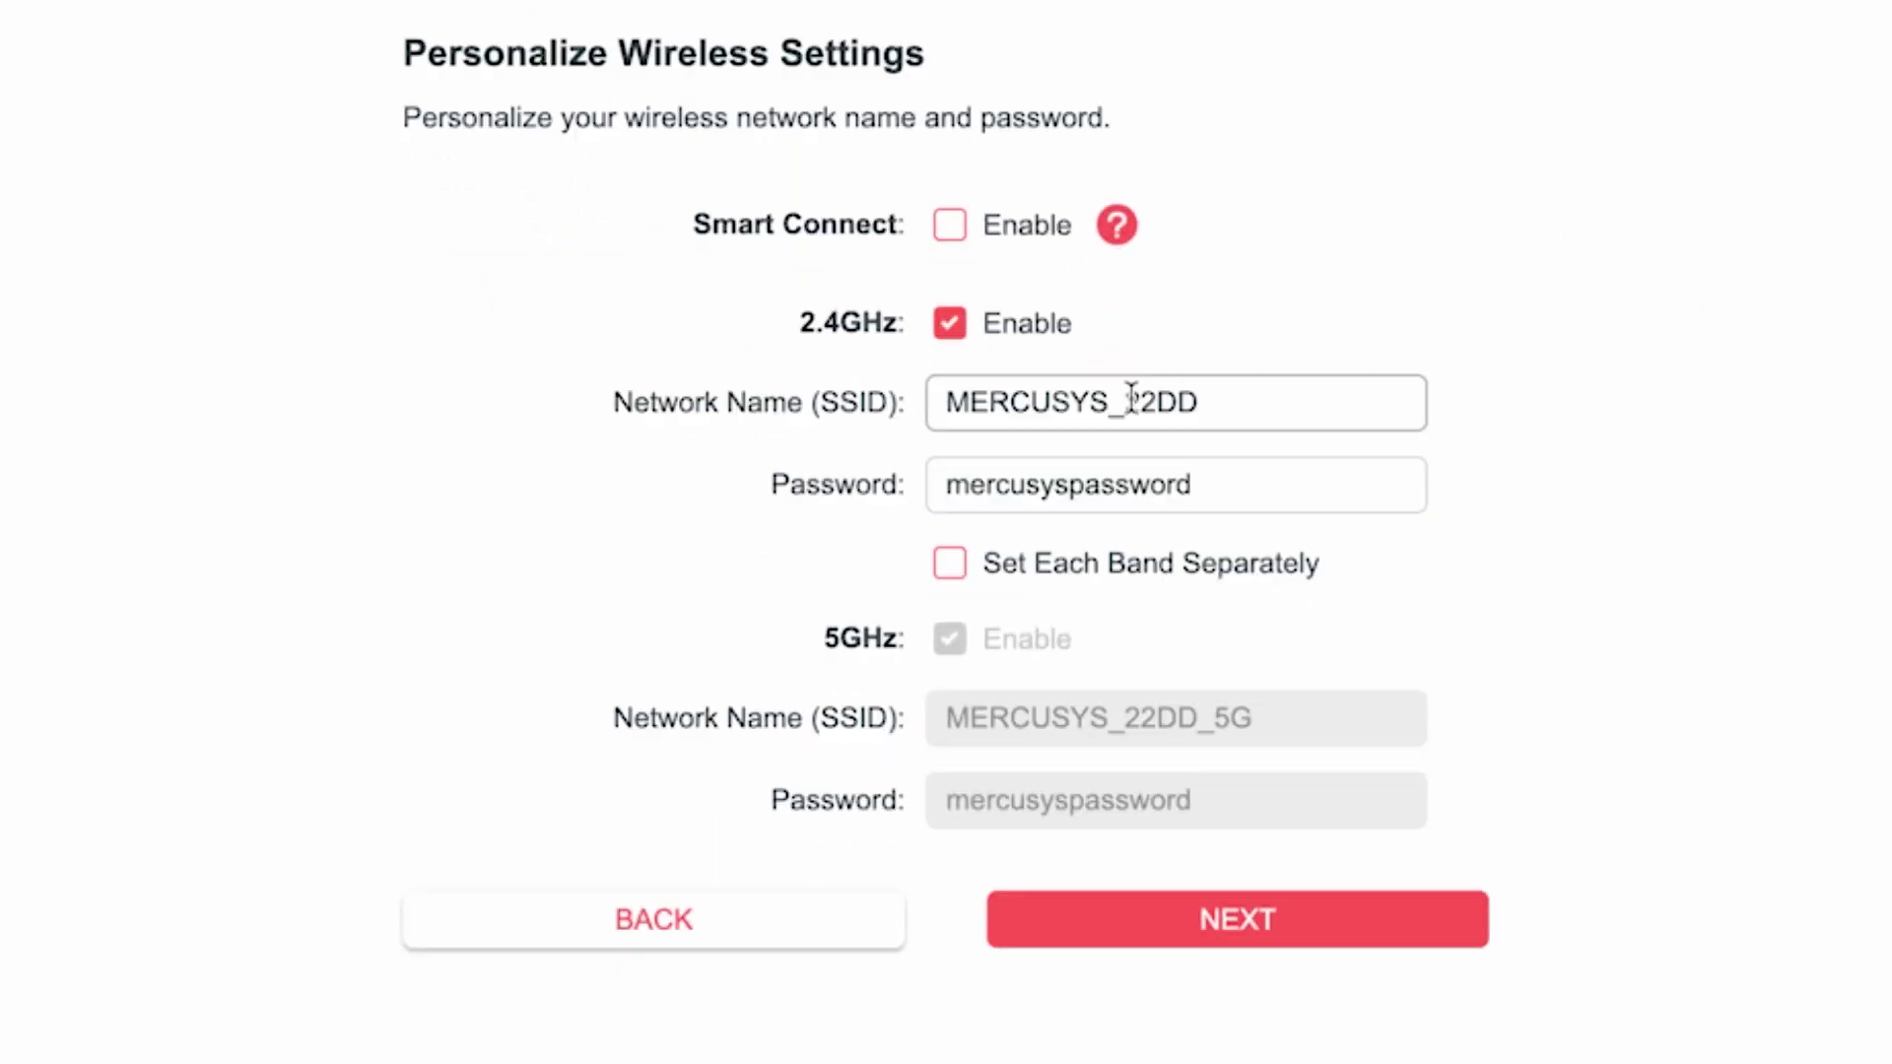
# Rename the 2.4GHz network to MERCUSYS and give it a new Wi-Fi password.
pyautogui.moveTo(1102, 410); pyautogui.dragTo(1277, 406)
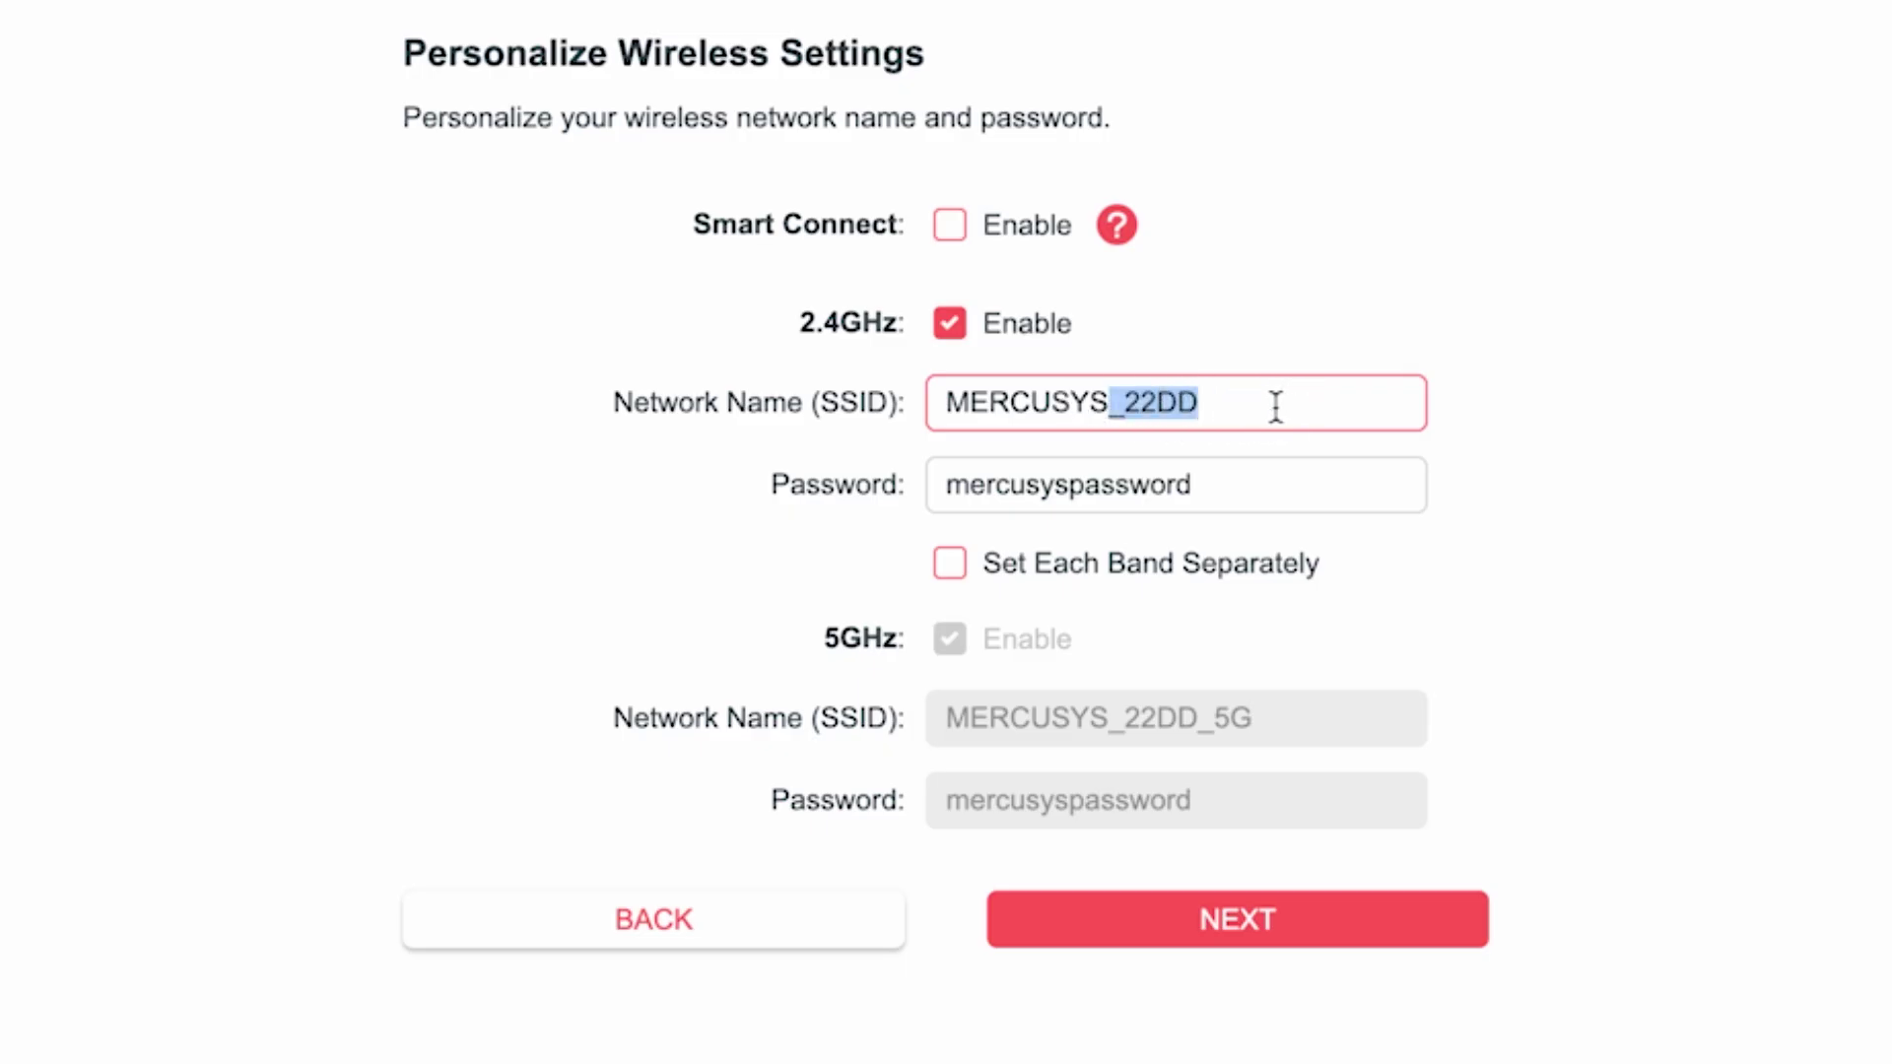
pyautogui.press('BackSpace')
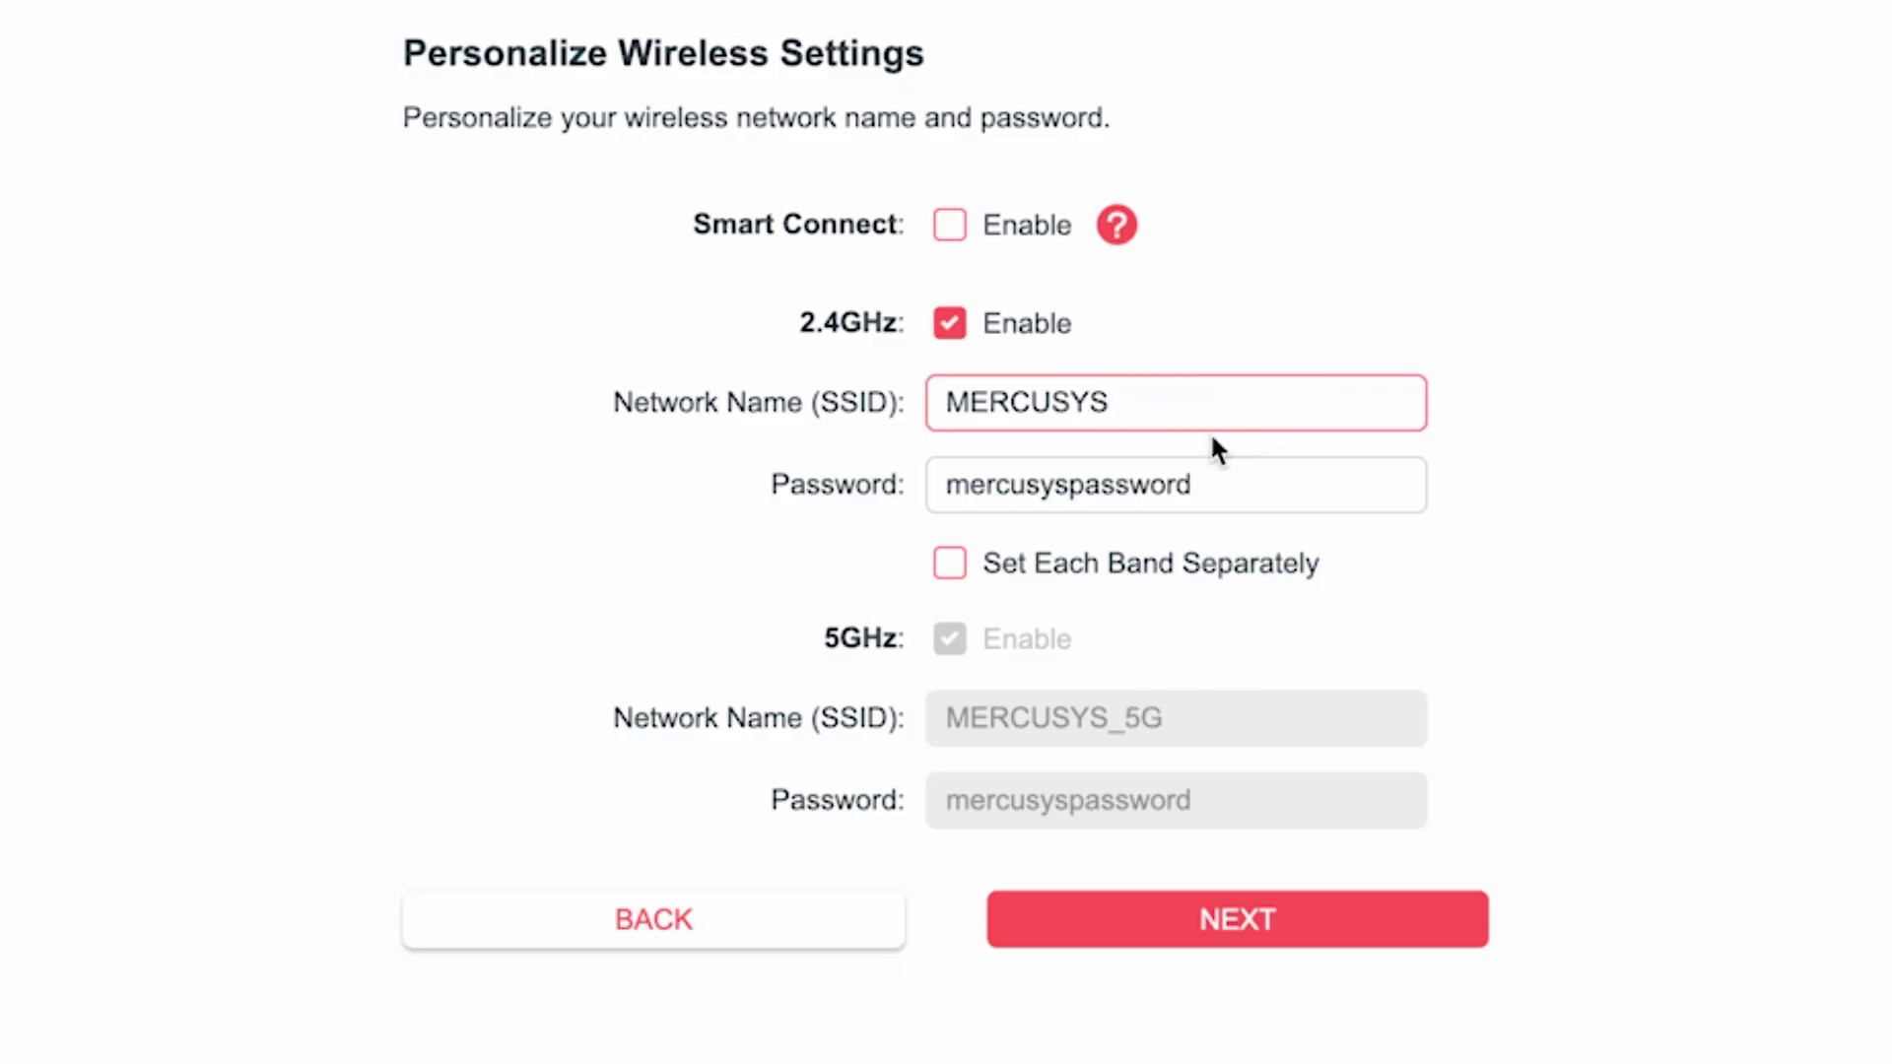
pyautogui.click(1053, 485)
pyautogui.moveTo(1288, 488); pyautogui.dragTo(878, 519)
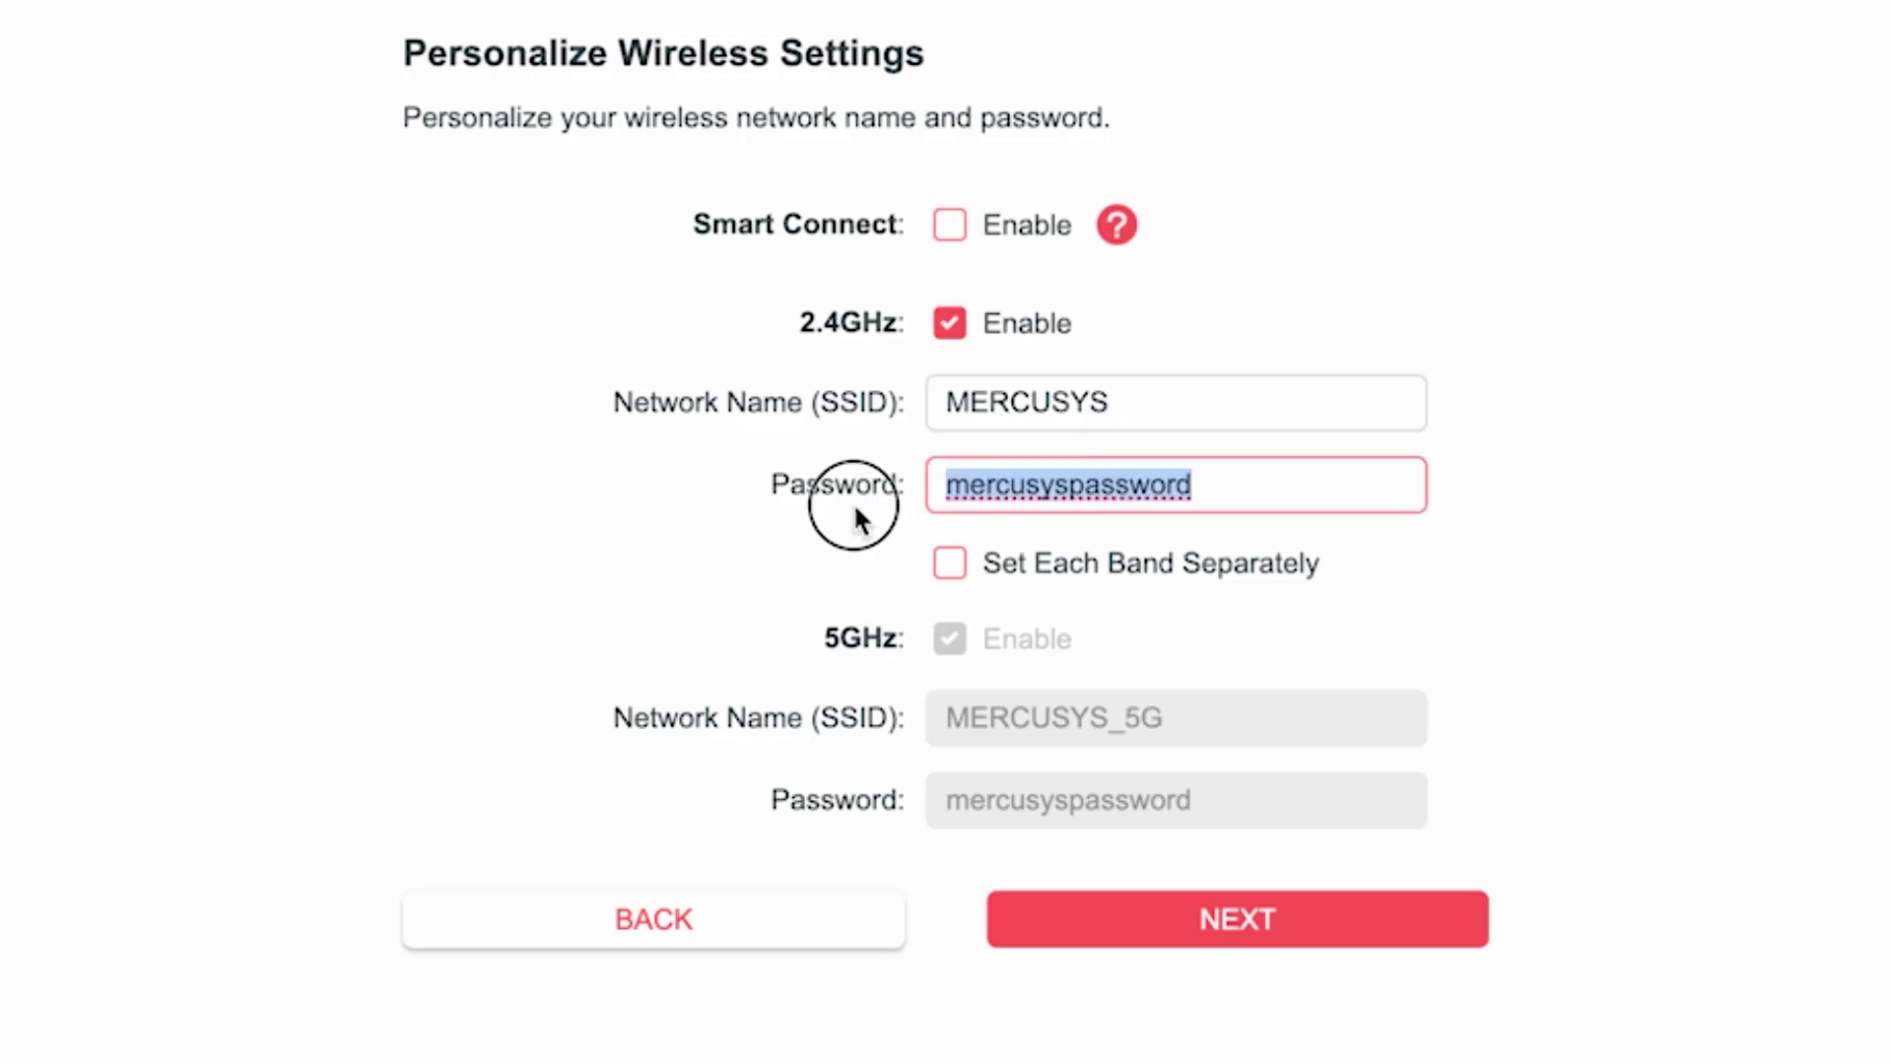
pyautogui.write('123456789')
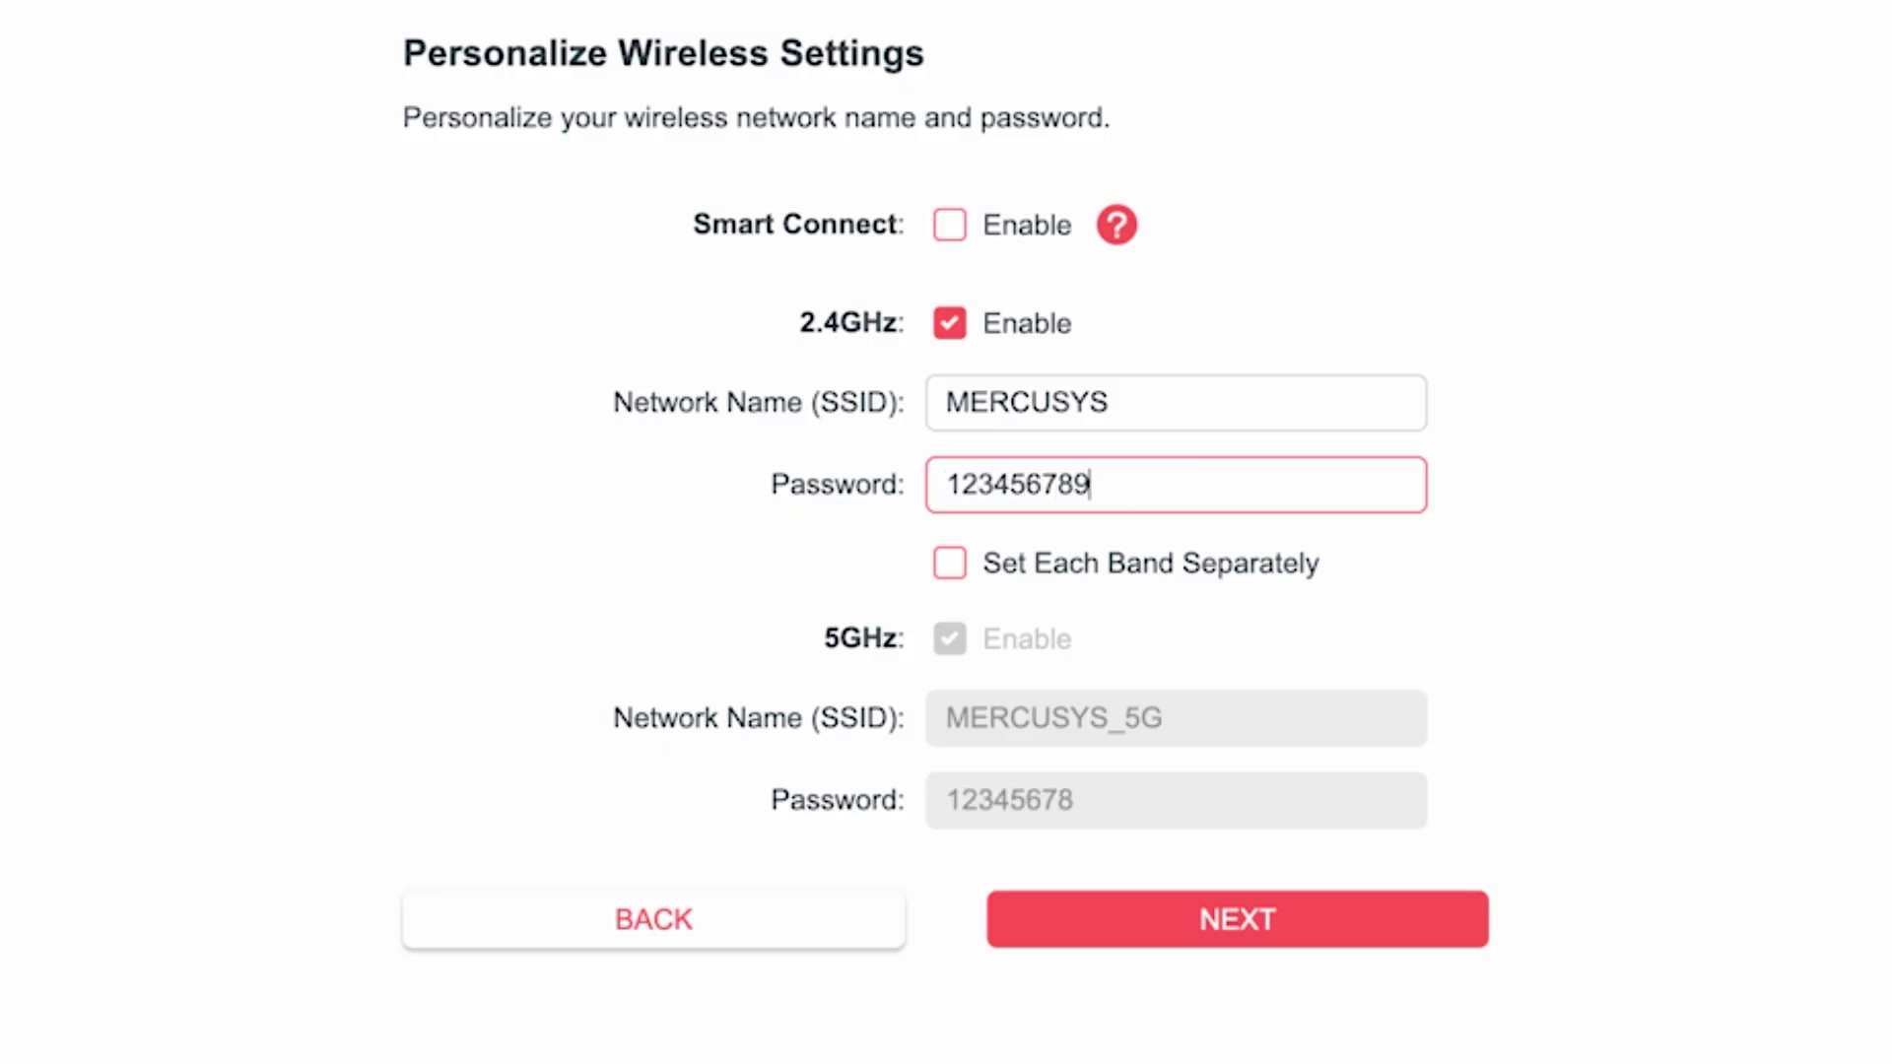
pyautogui.click(1431, 574)
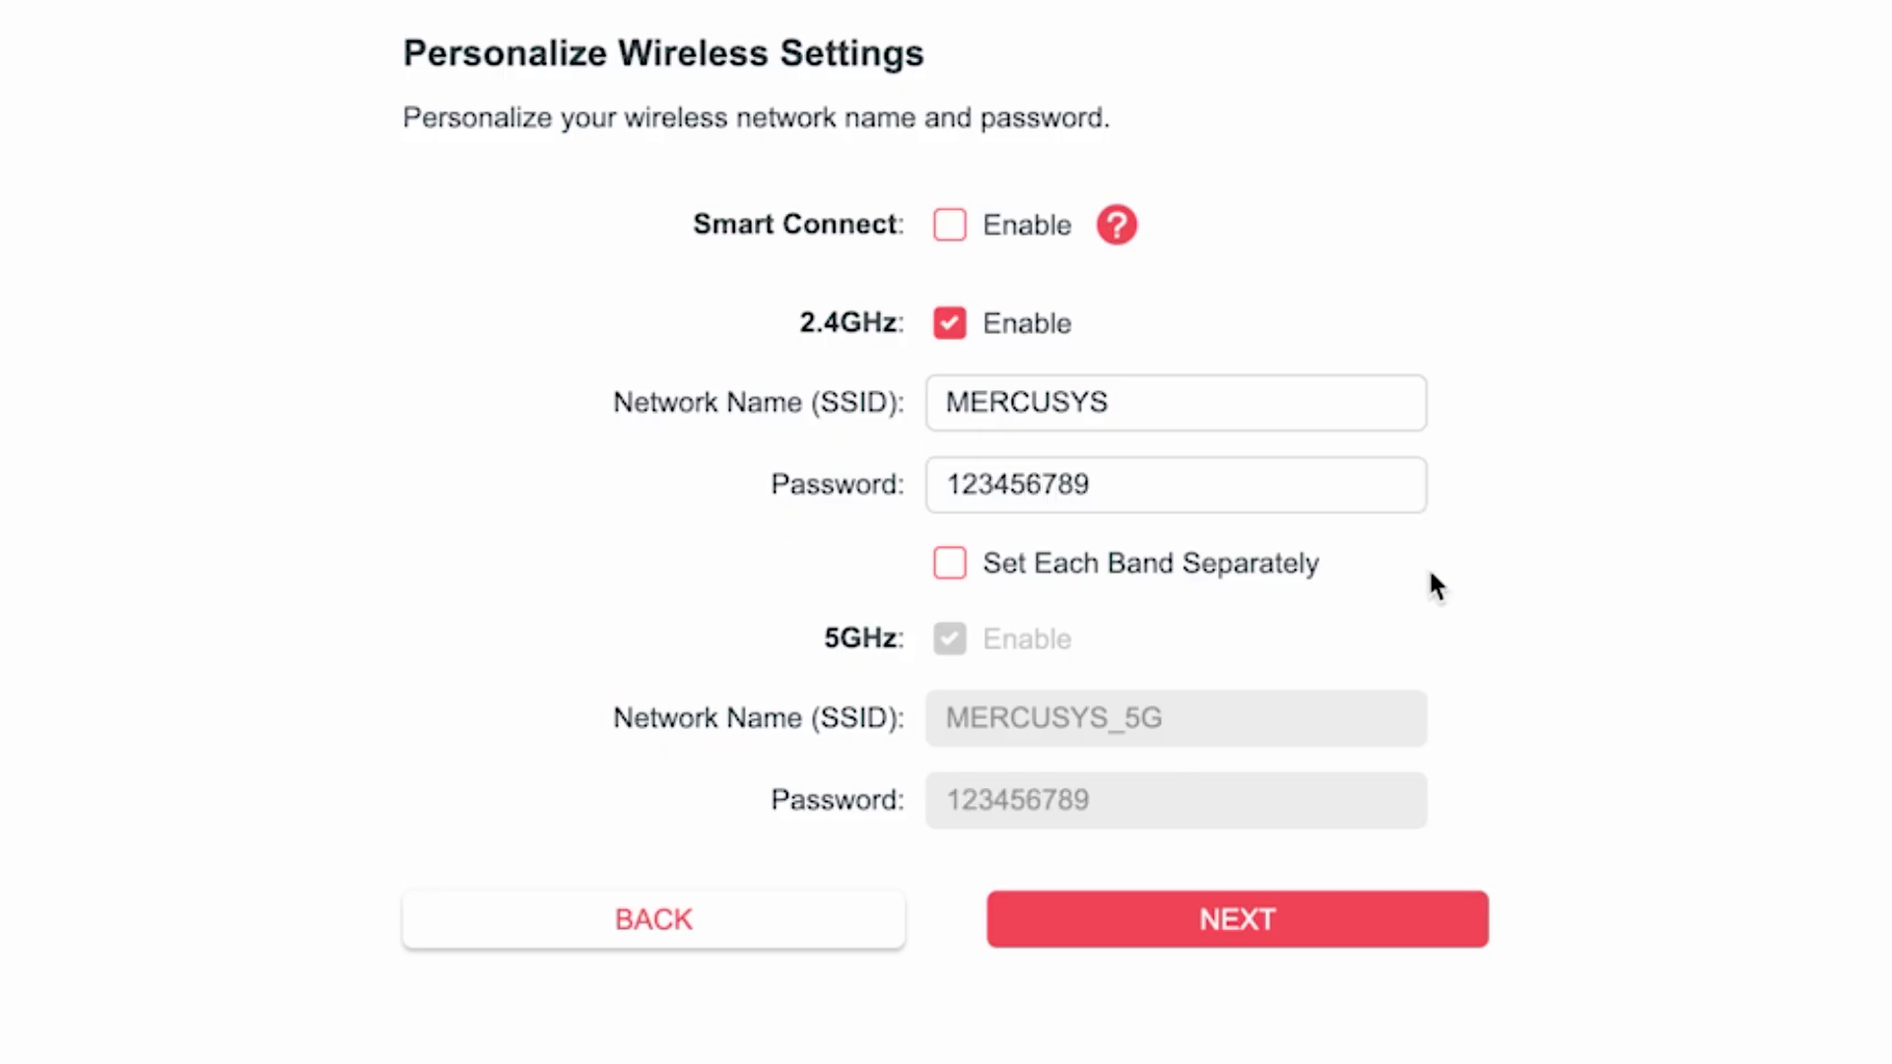
# Enable separate 5GHz settings, make the 5GHz password different, and submit the wireless settings.
pyautogui.click(951, 572)
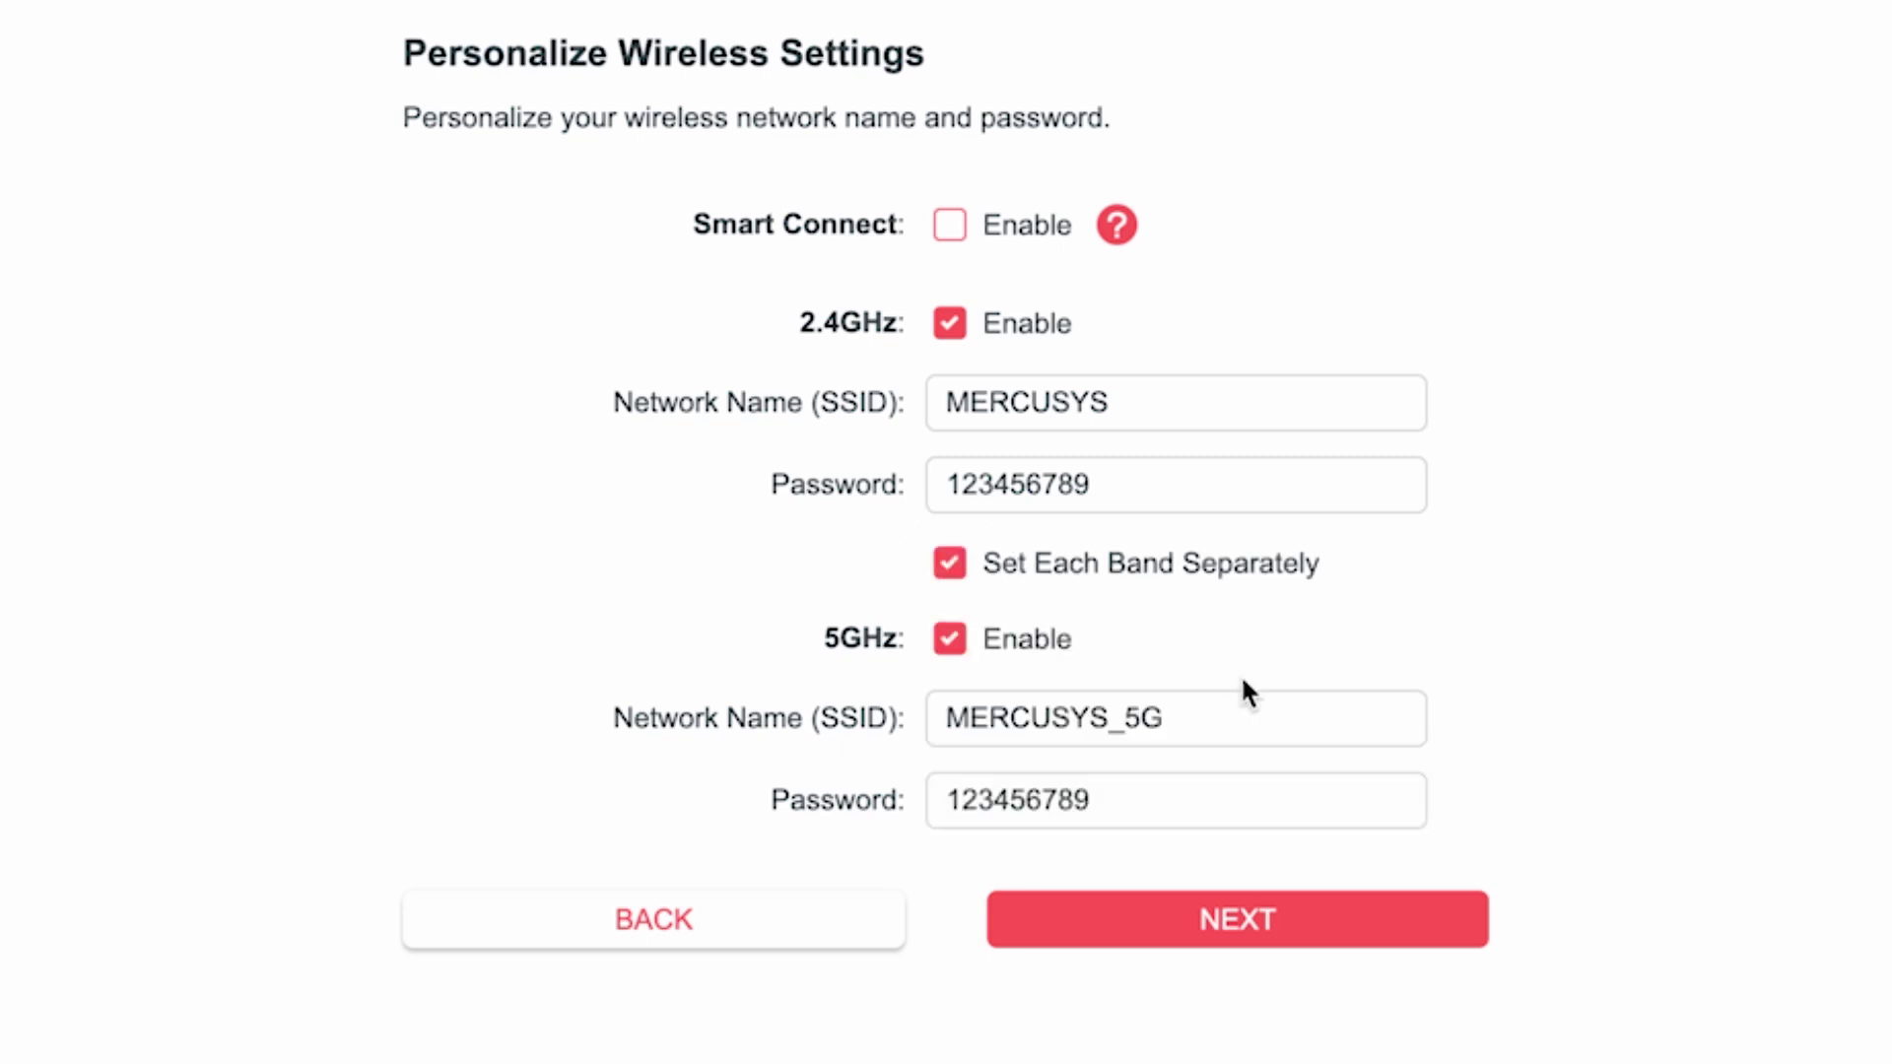
pyautogui.click(1201, 718)
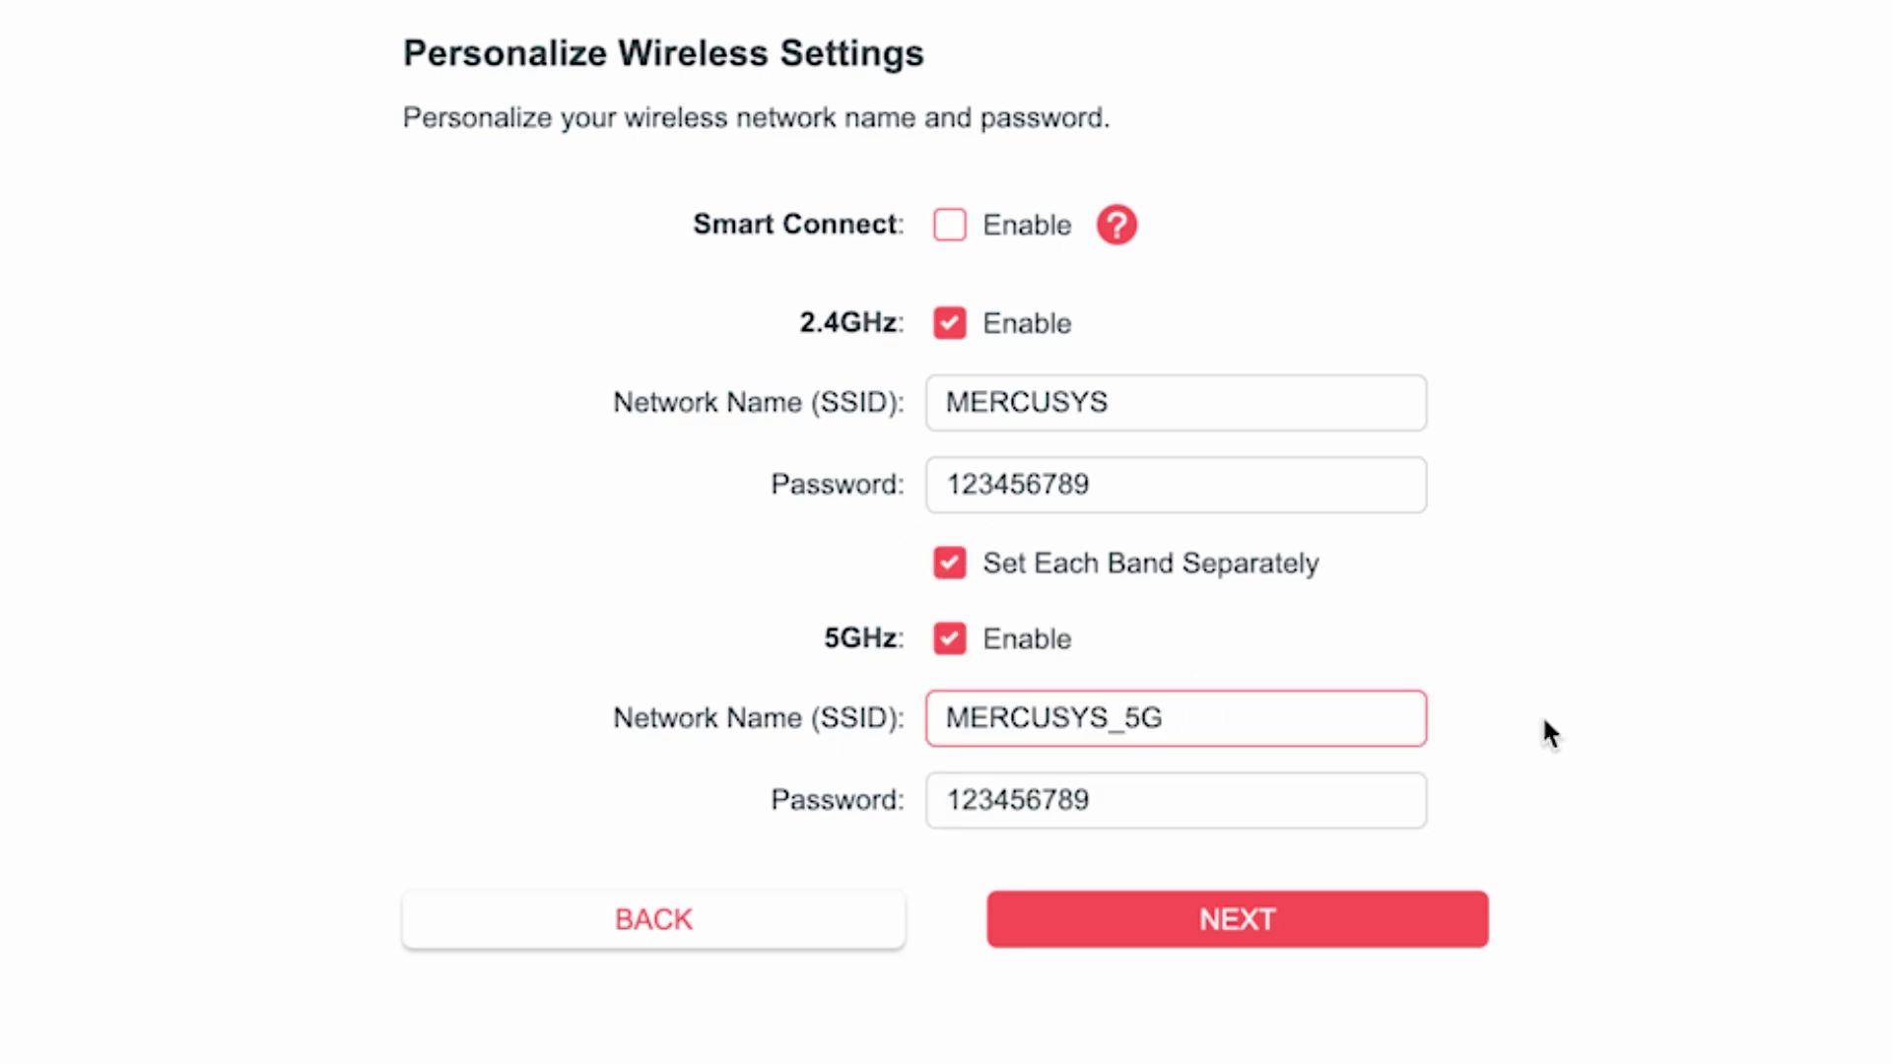
pyautogui.click(1141, 812)
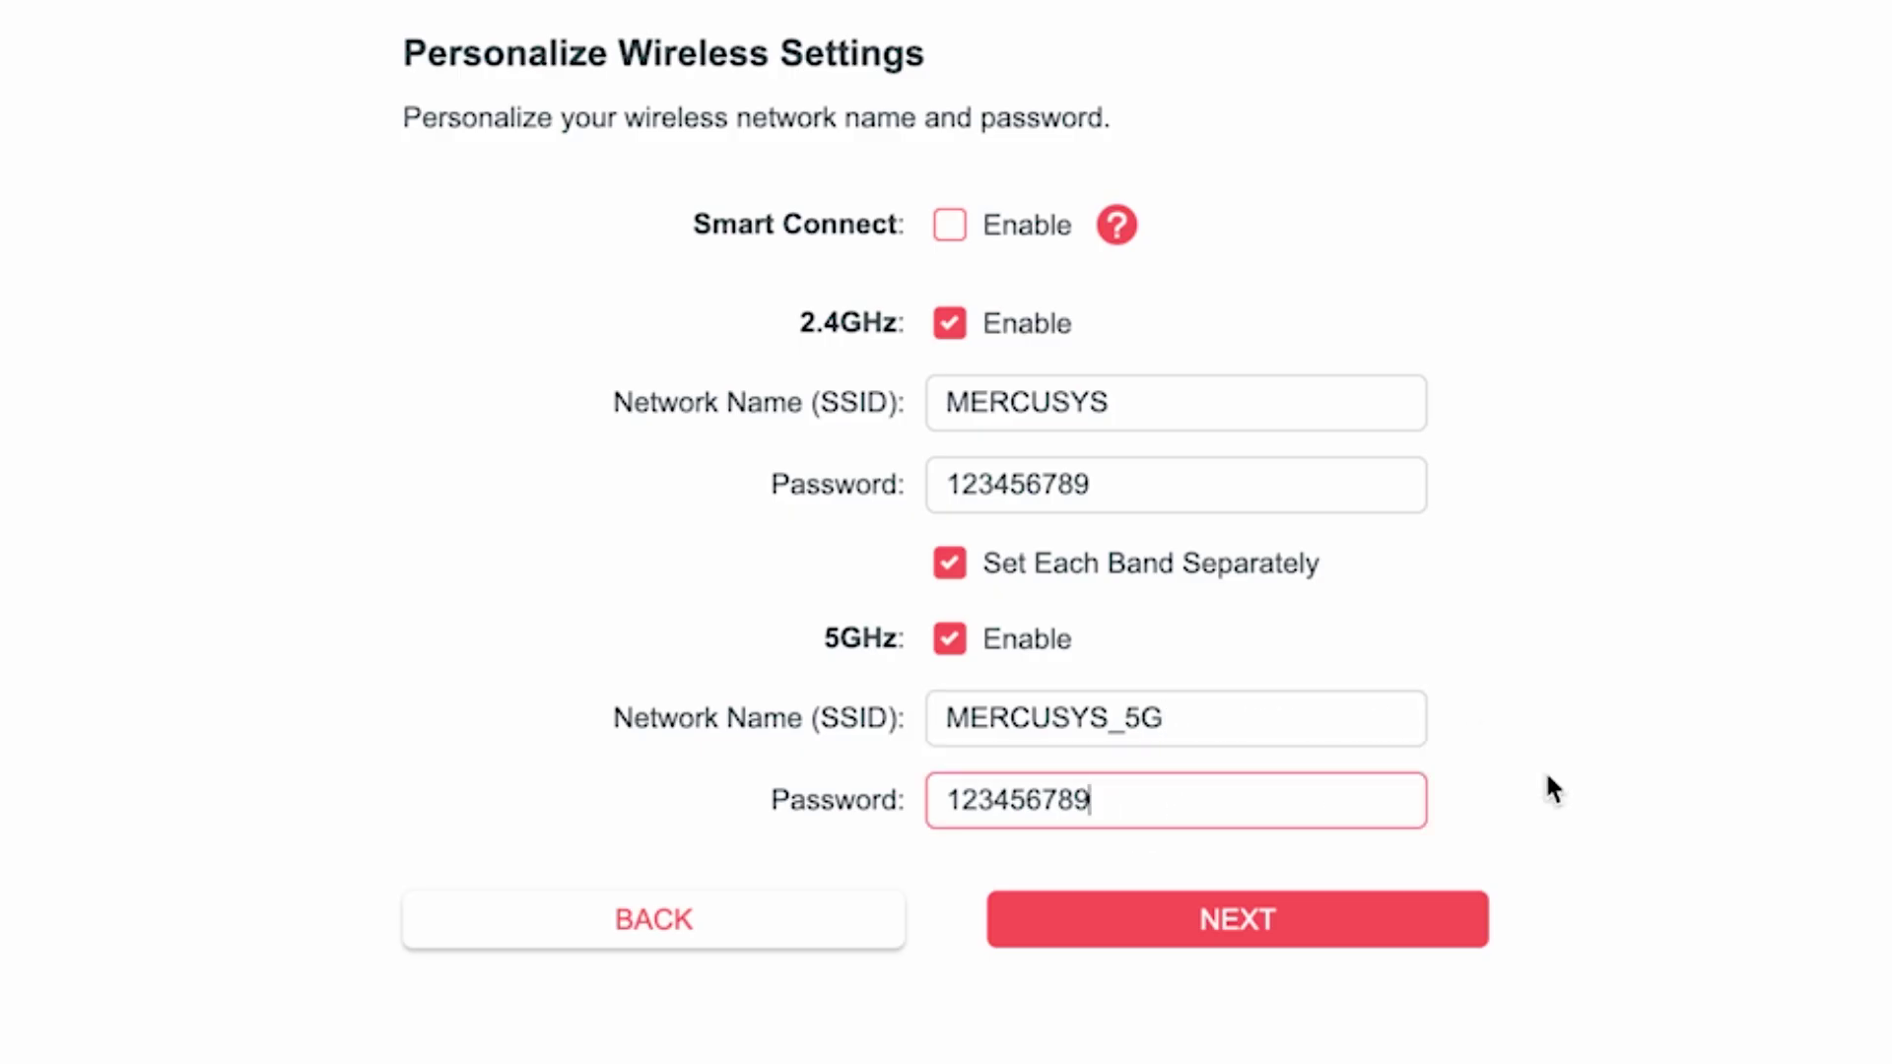
pyautogui.write('5G')
pyautogui.click(1257, 919)
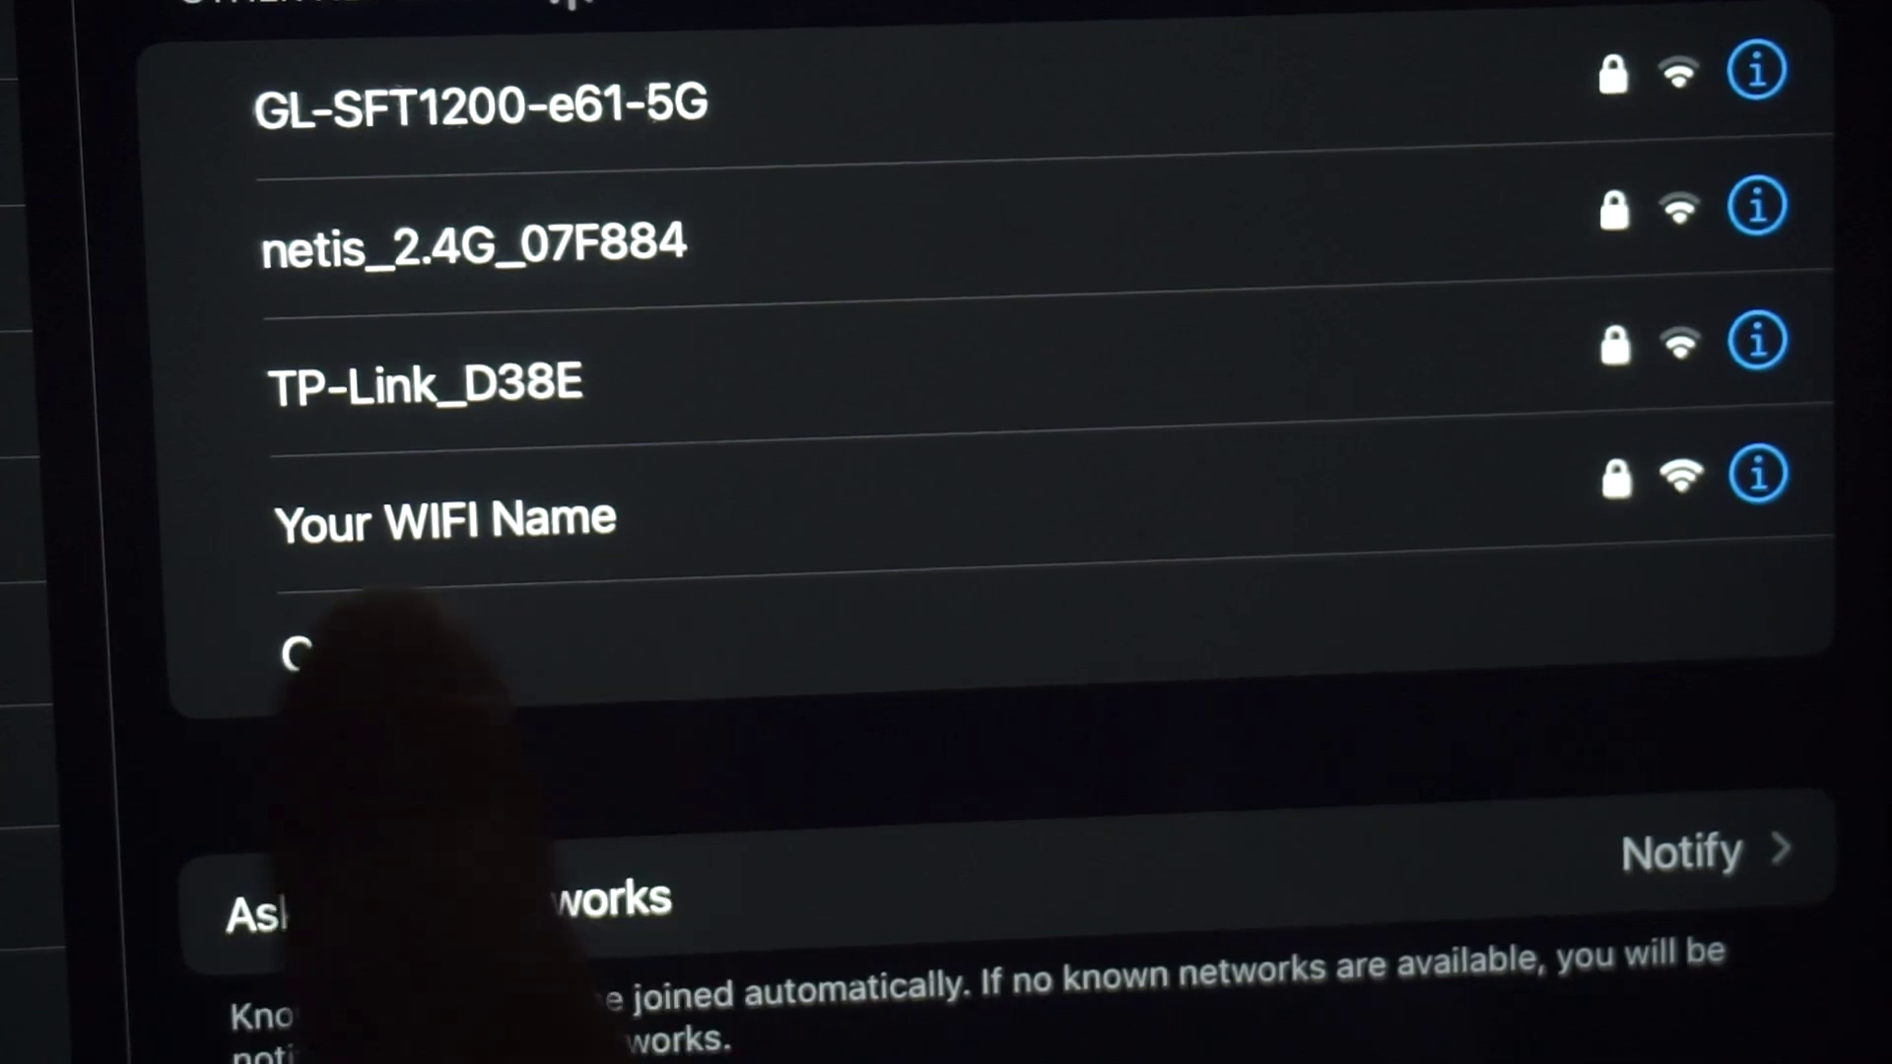
# Rejoin the renamed Wi-Fi on the tablet and confirm the device is connected.
pyautogui.click(551, 522)
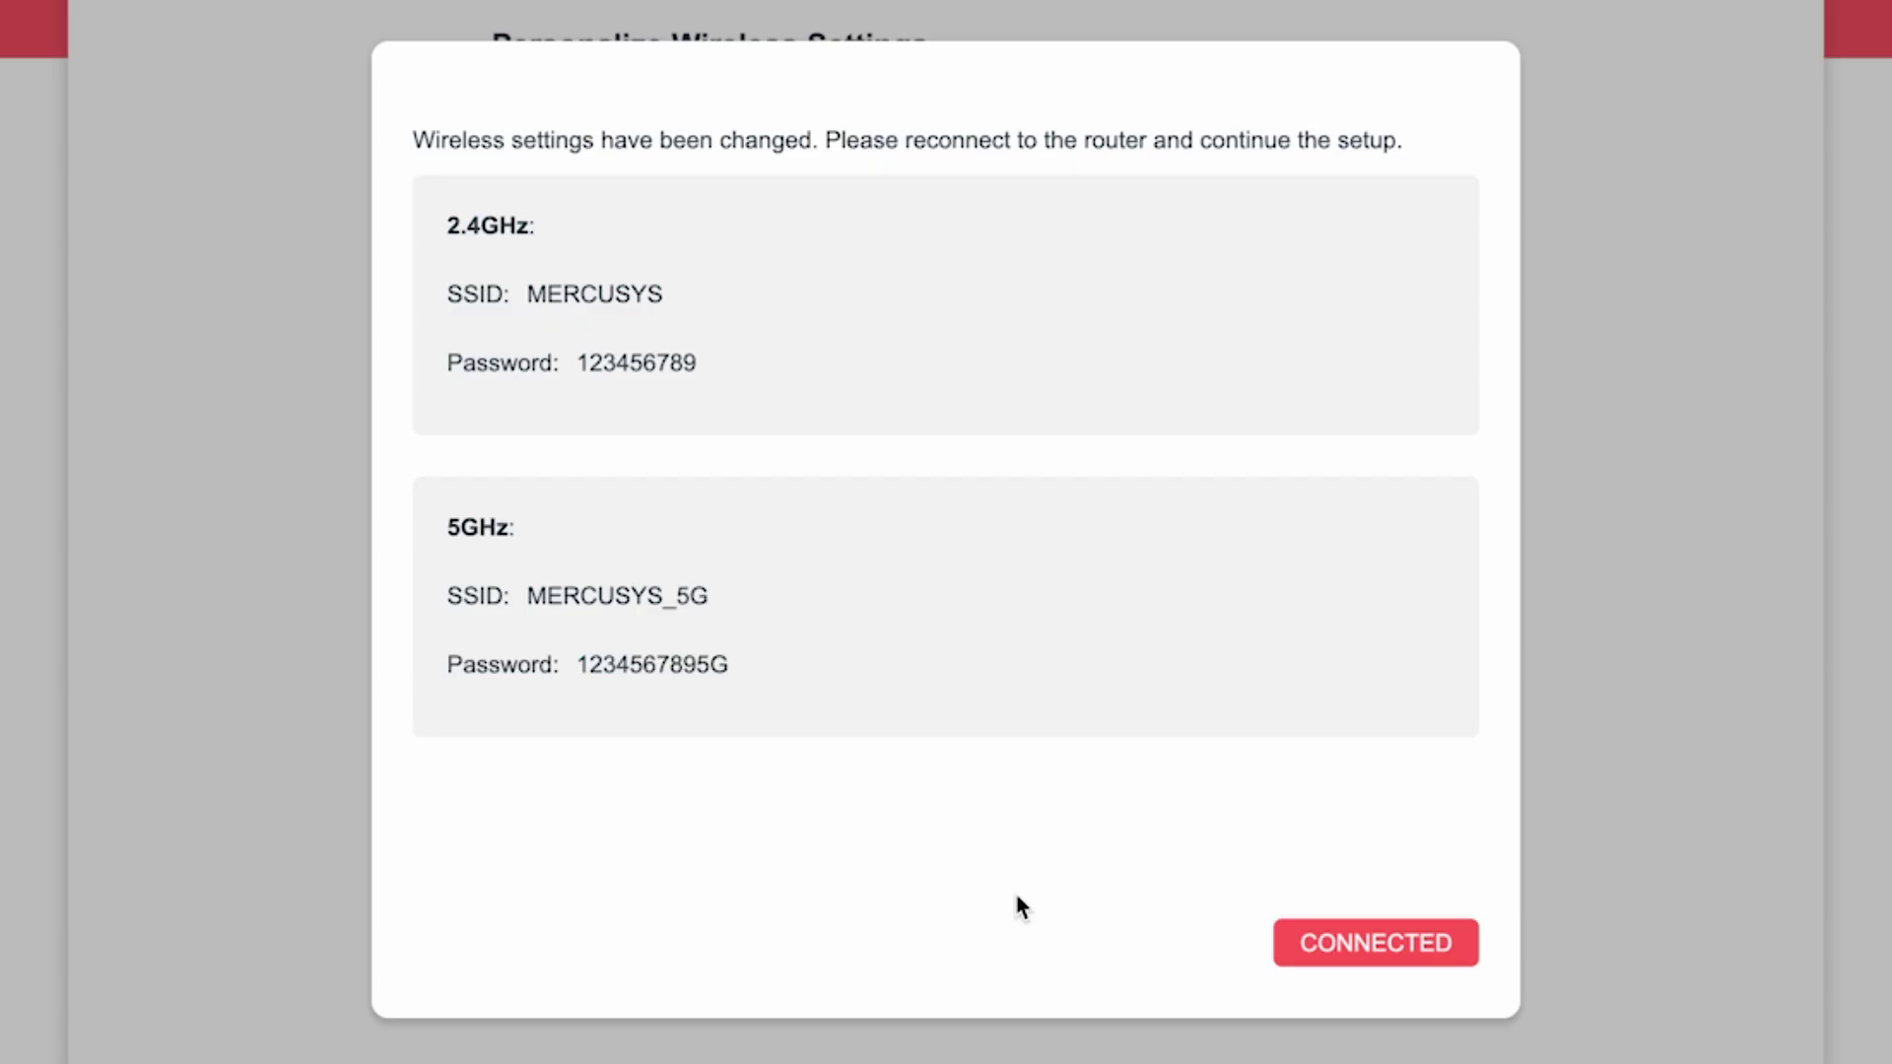
pyautogui.click(1412, 944)
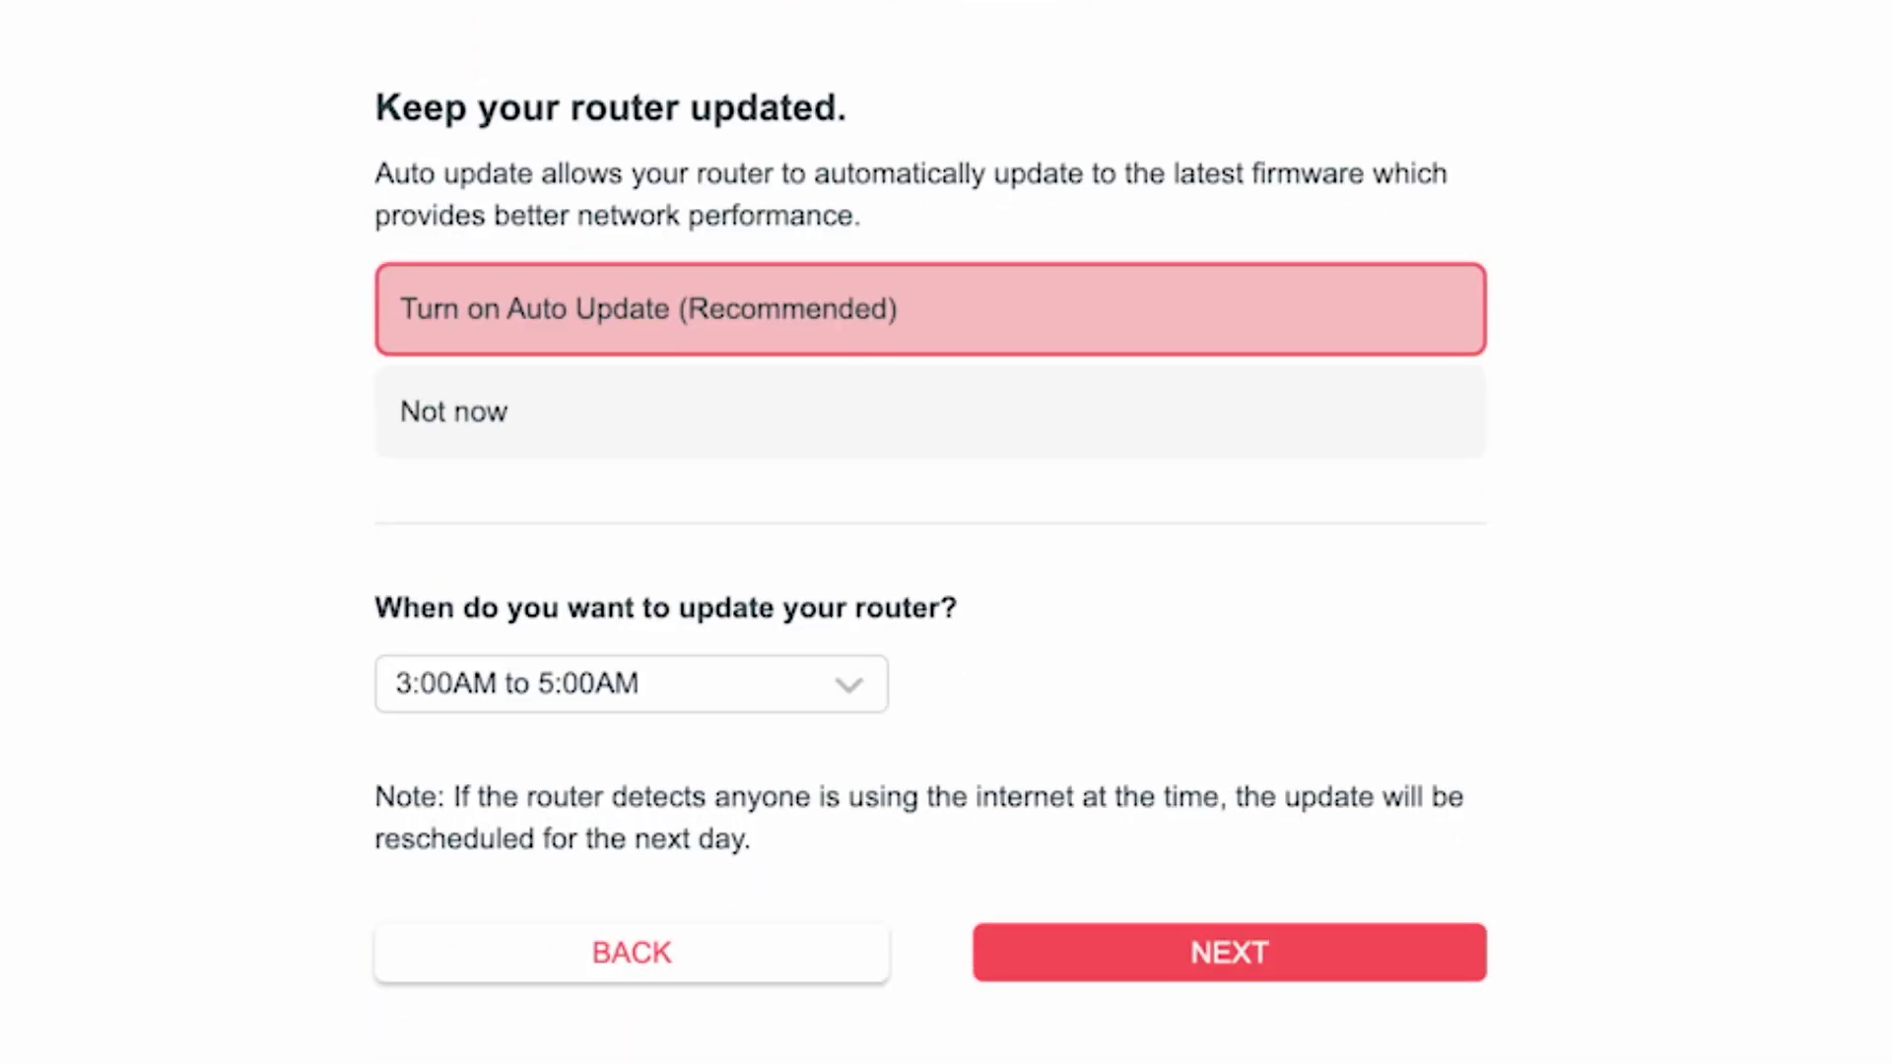
# Switch on Auto Update (Recommended), keep the 3:00AM to 5:00AM window, and continue.
pyautogui.click(652, 331)
pyautogui.click(866, 690)
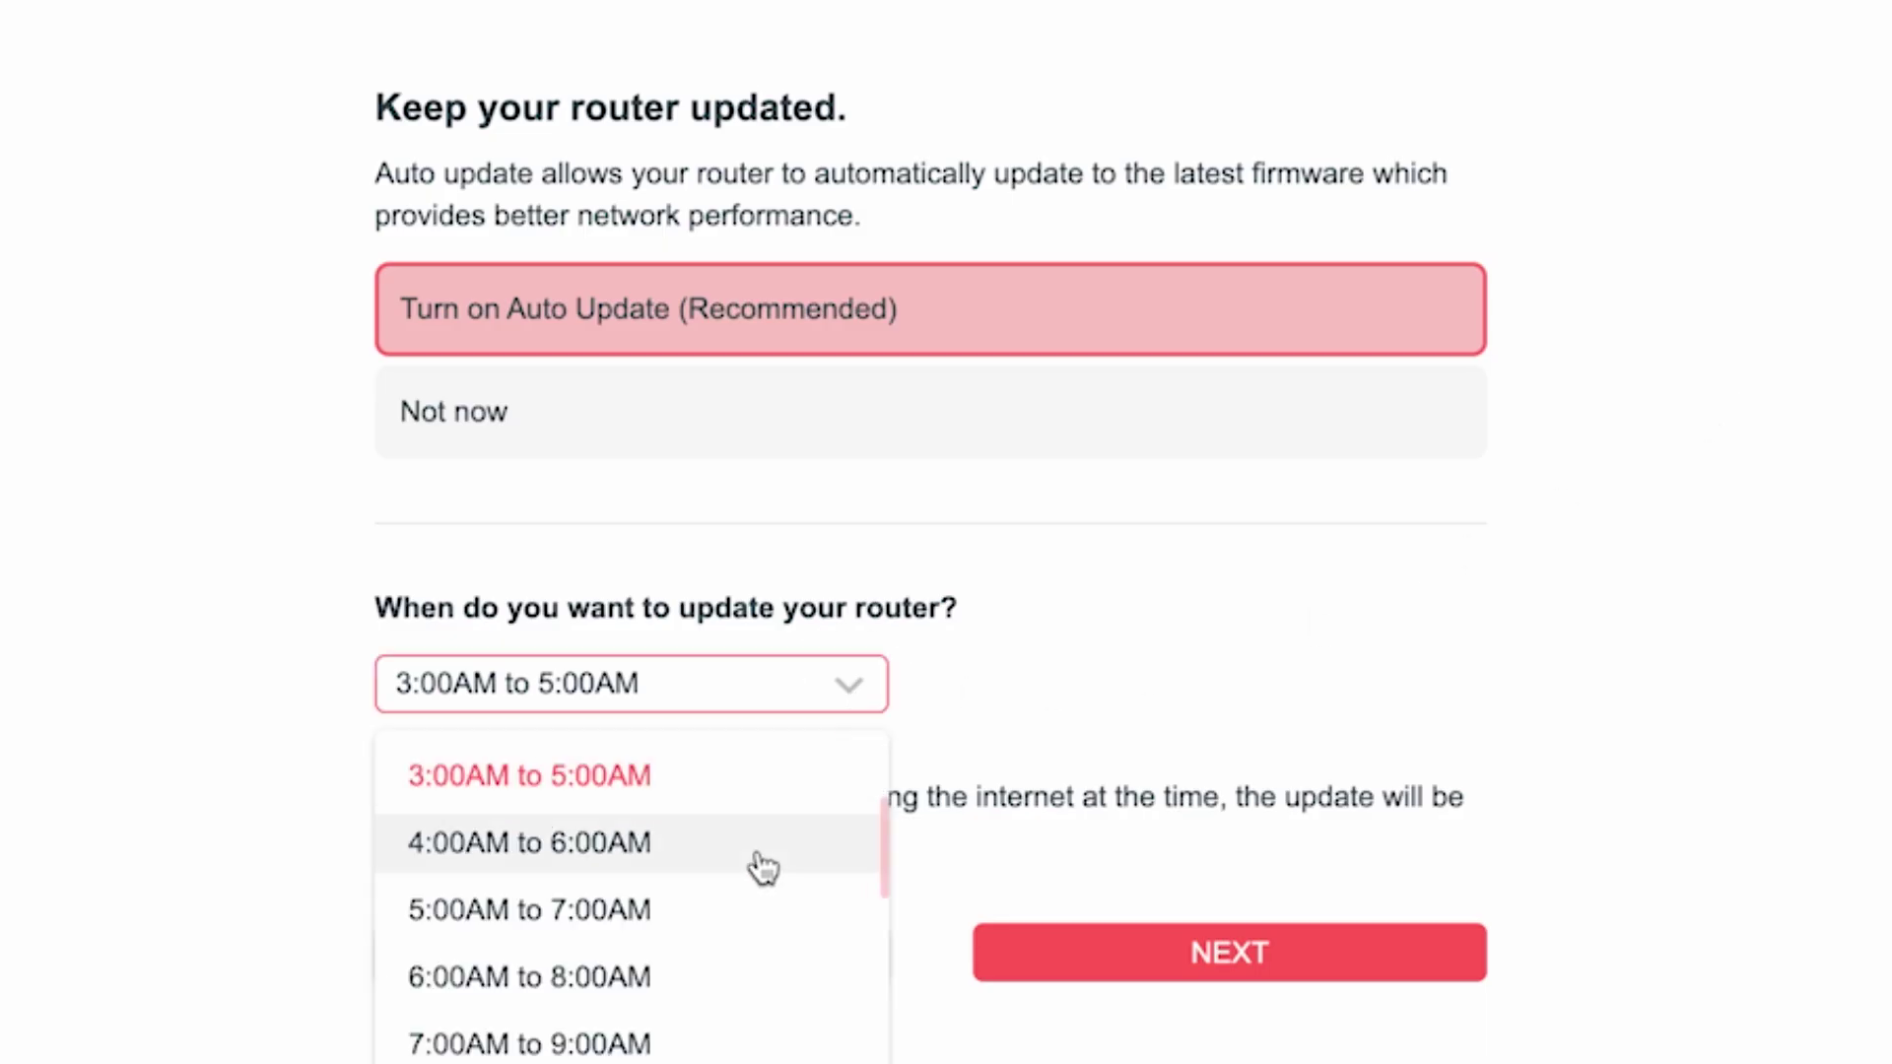
pyautogui.scroll(-3, 729, 985)
pyautogui.scroll(-3, 726, 1015)
pyautogui.scroll(7, 729, 986)
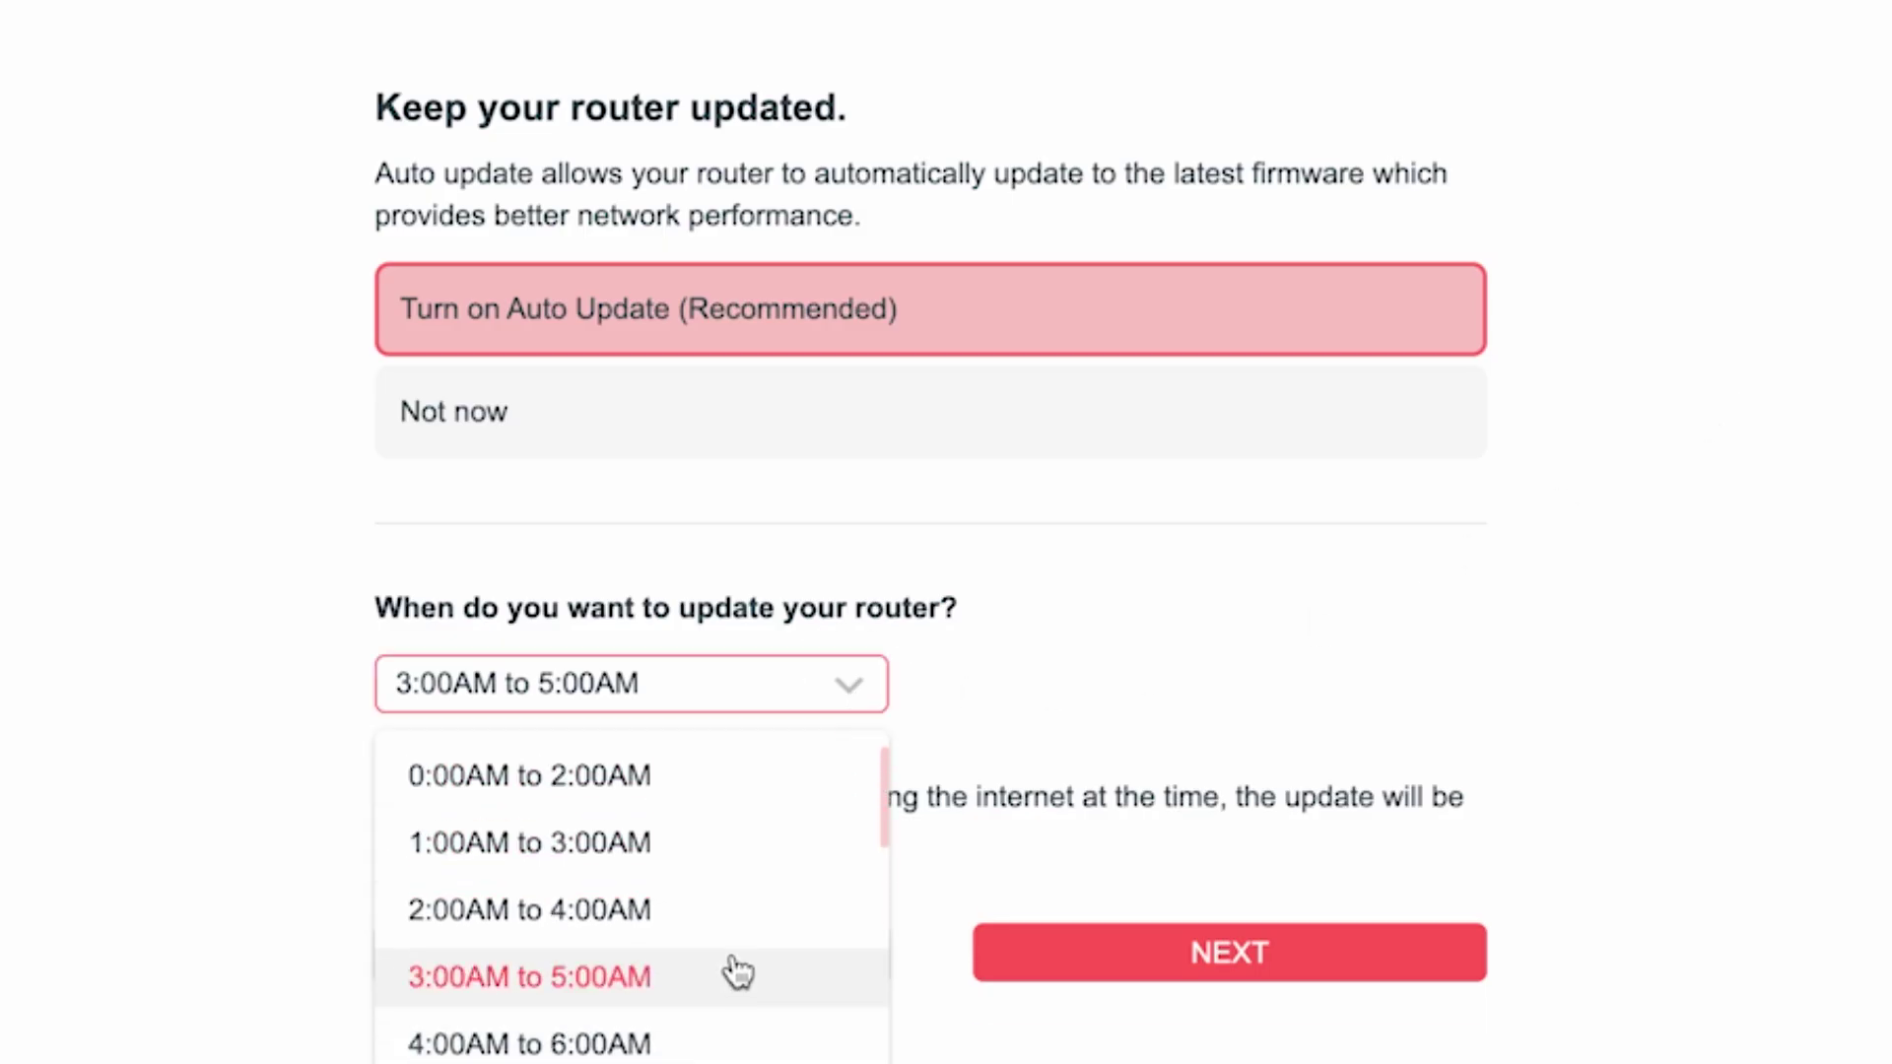
pyautogui.click(589, 979)
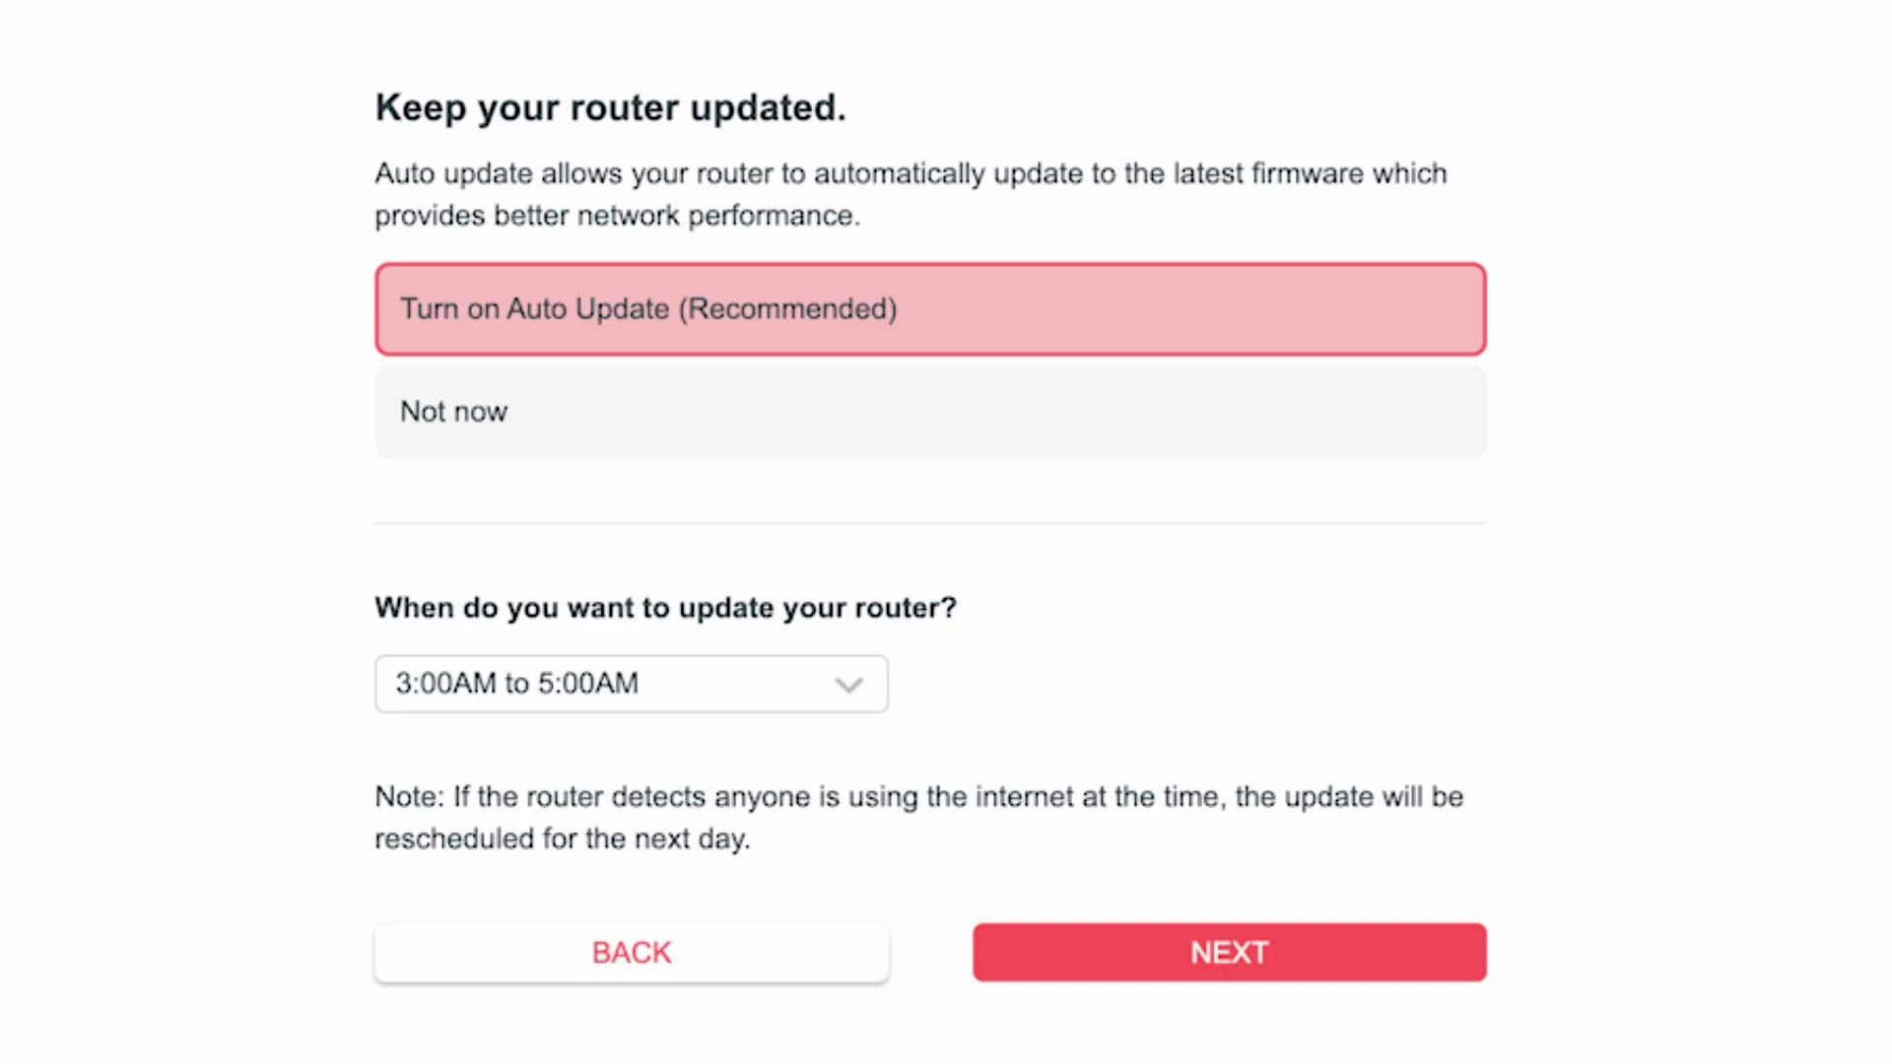
pyautogui.click(1281, 961)
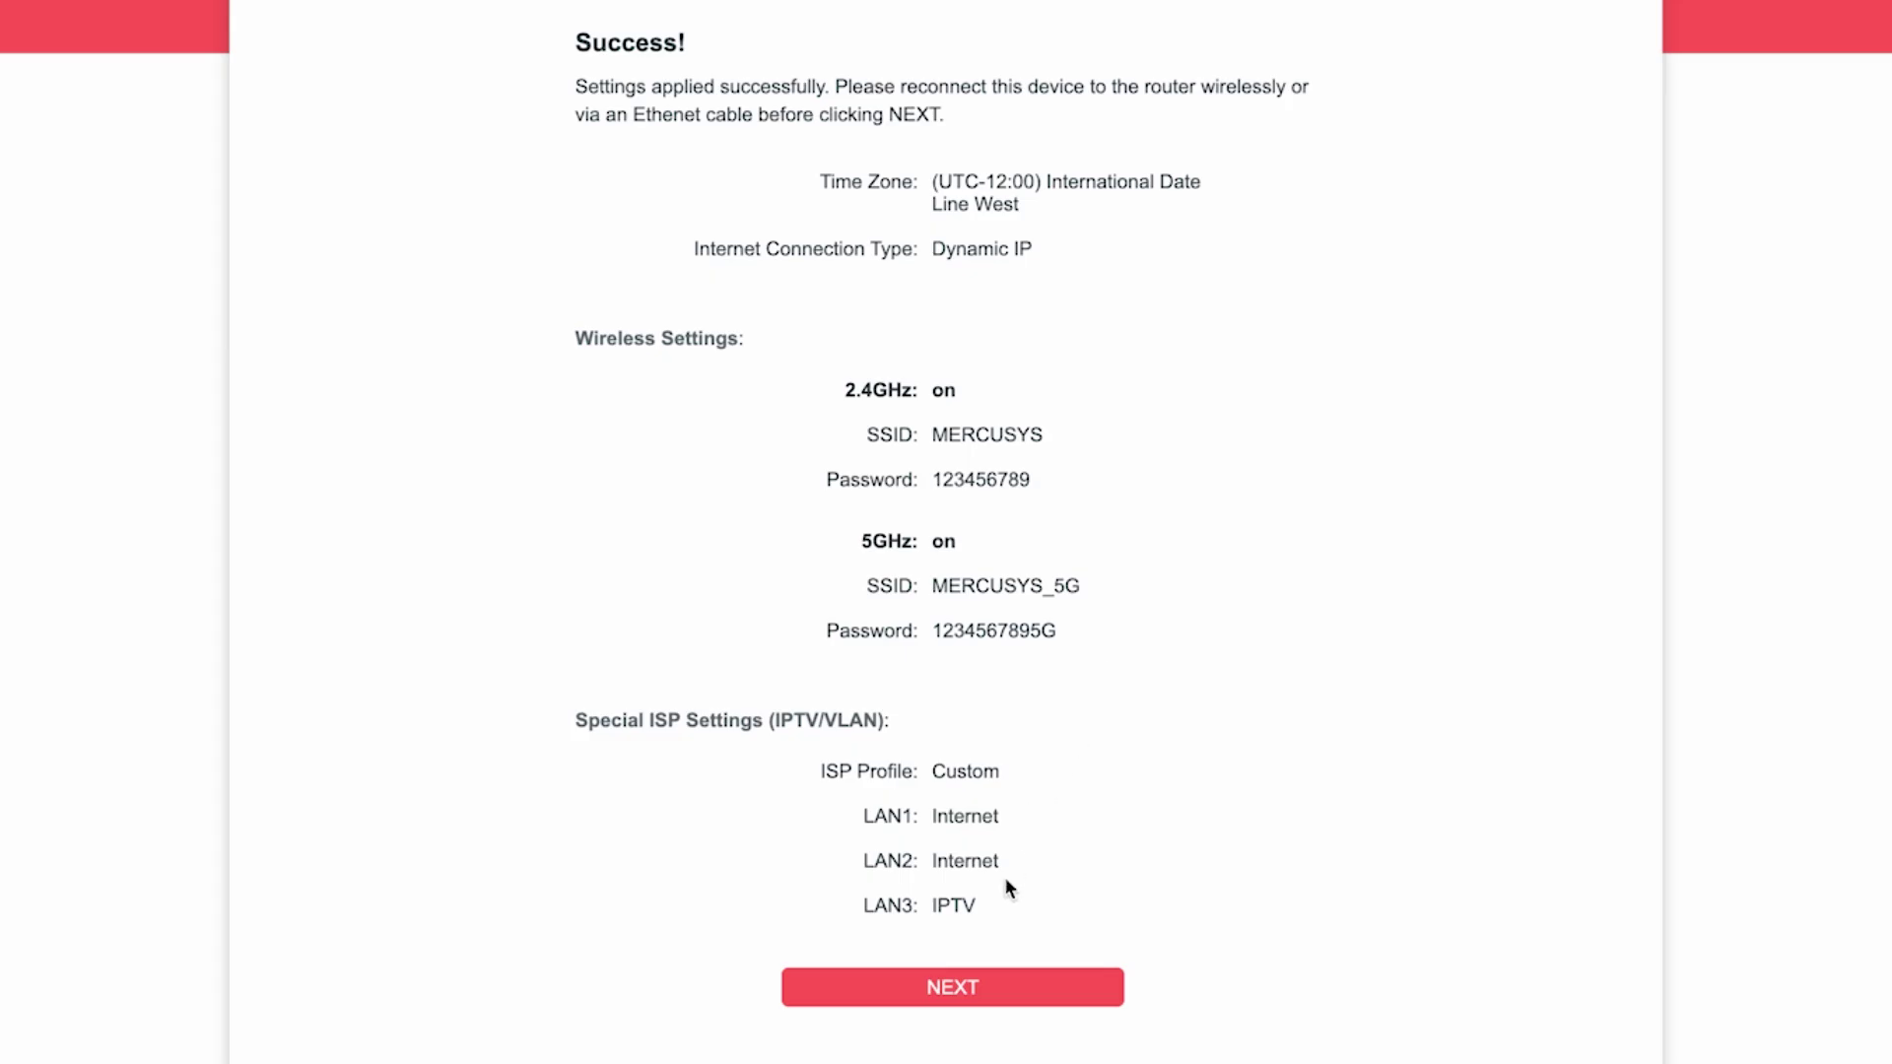
# Pass the Success summary, skip Mercusys Cloud Service, and finish on the All Set page.
pyautogui.click(965, 989)
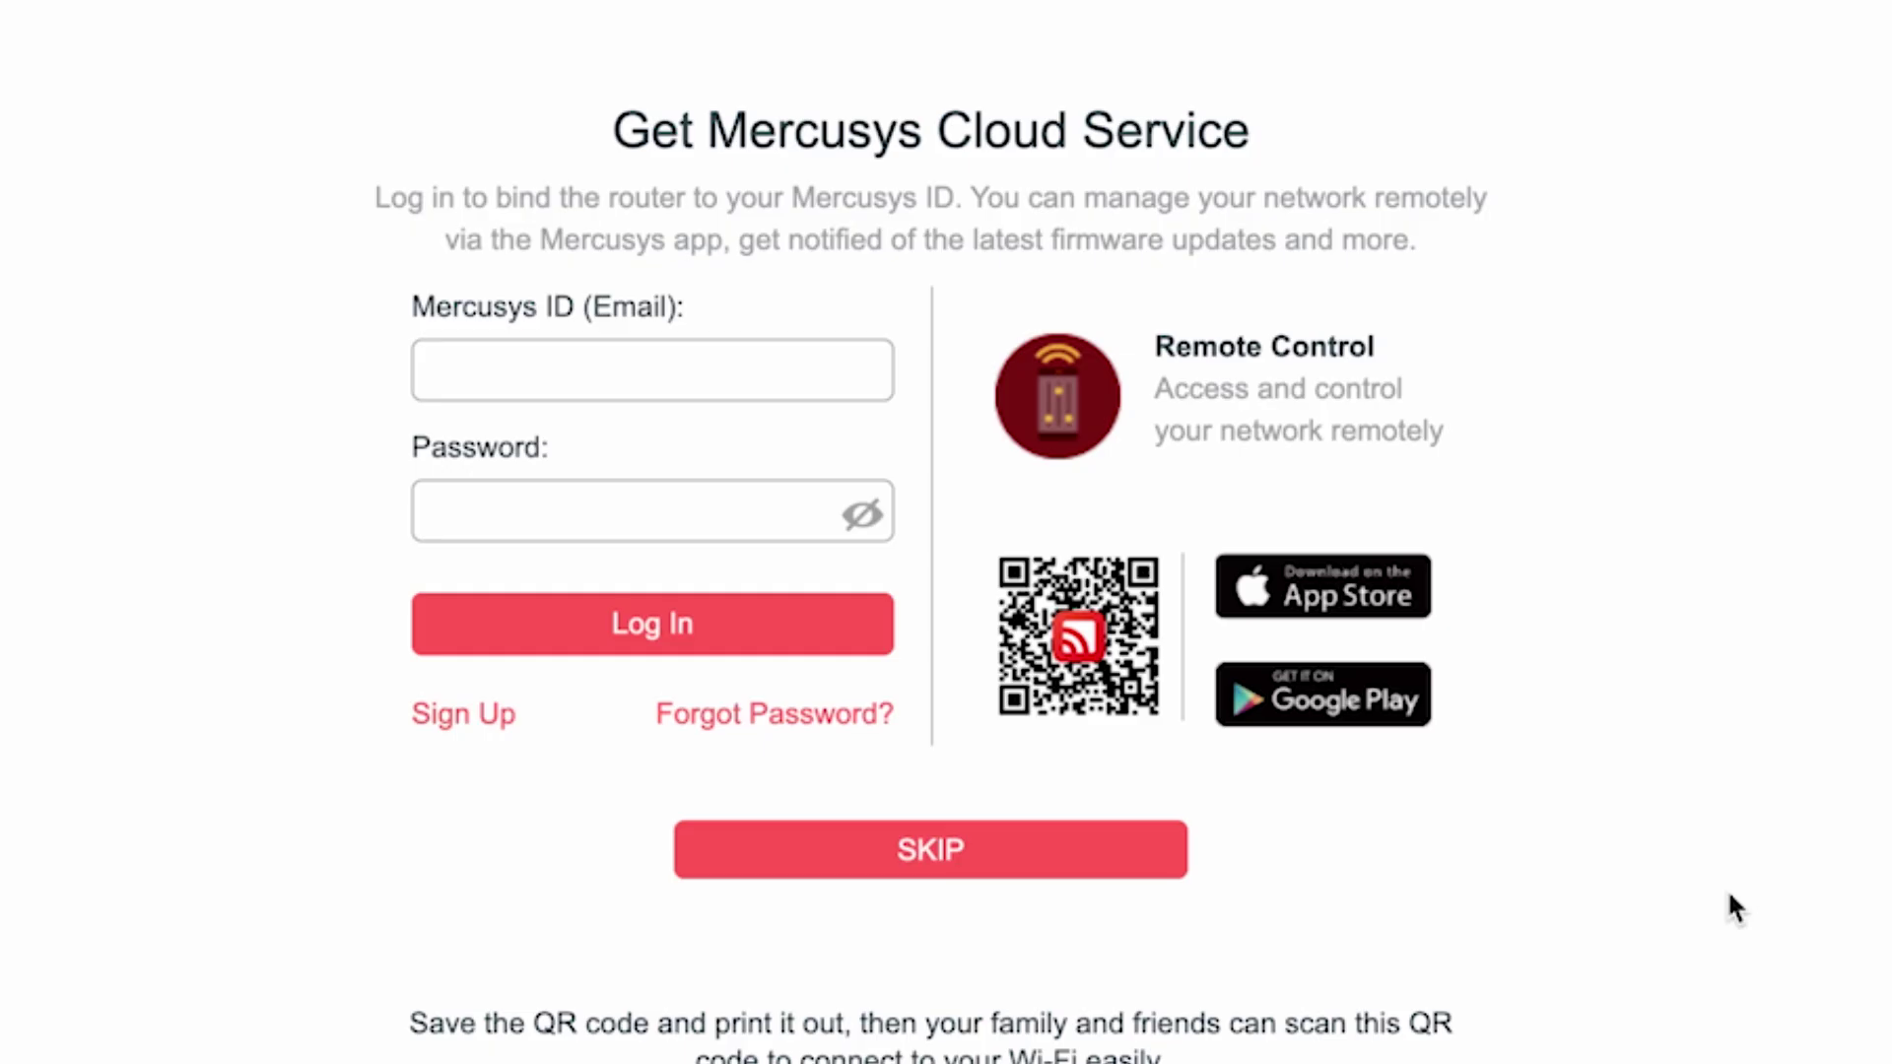
pyautogui.click(888, 868)
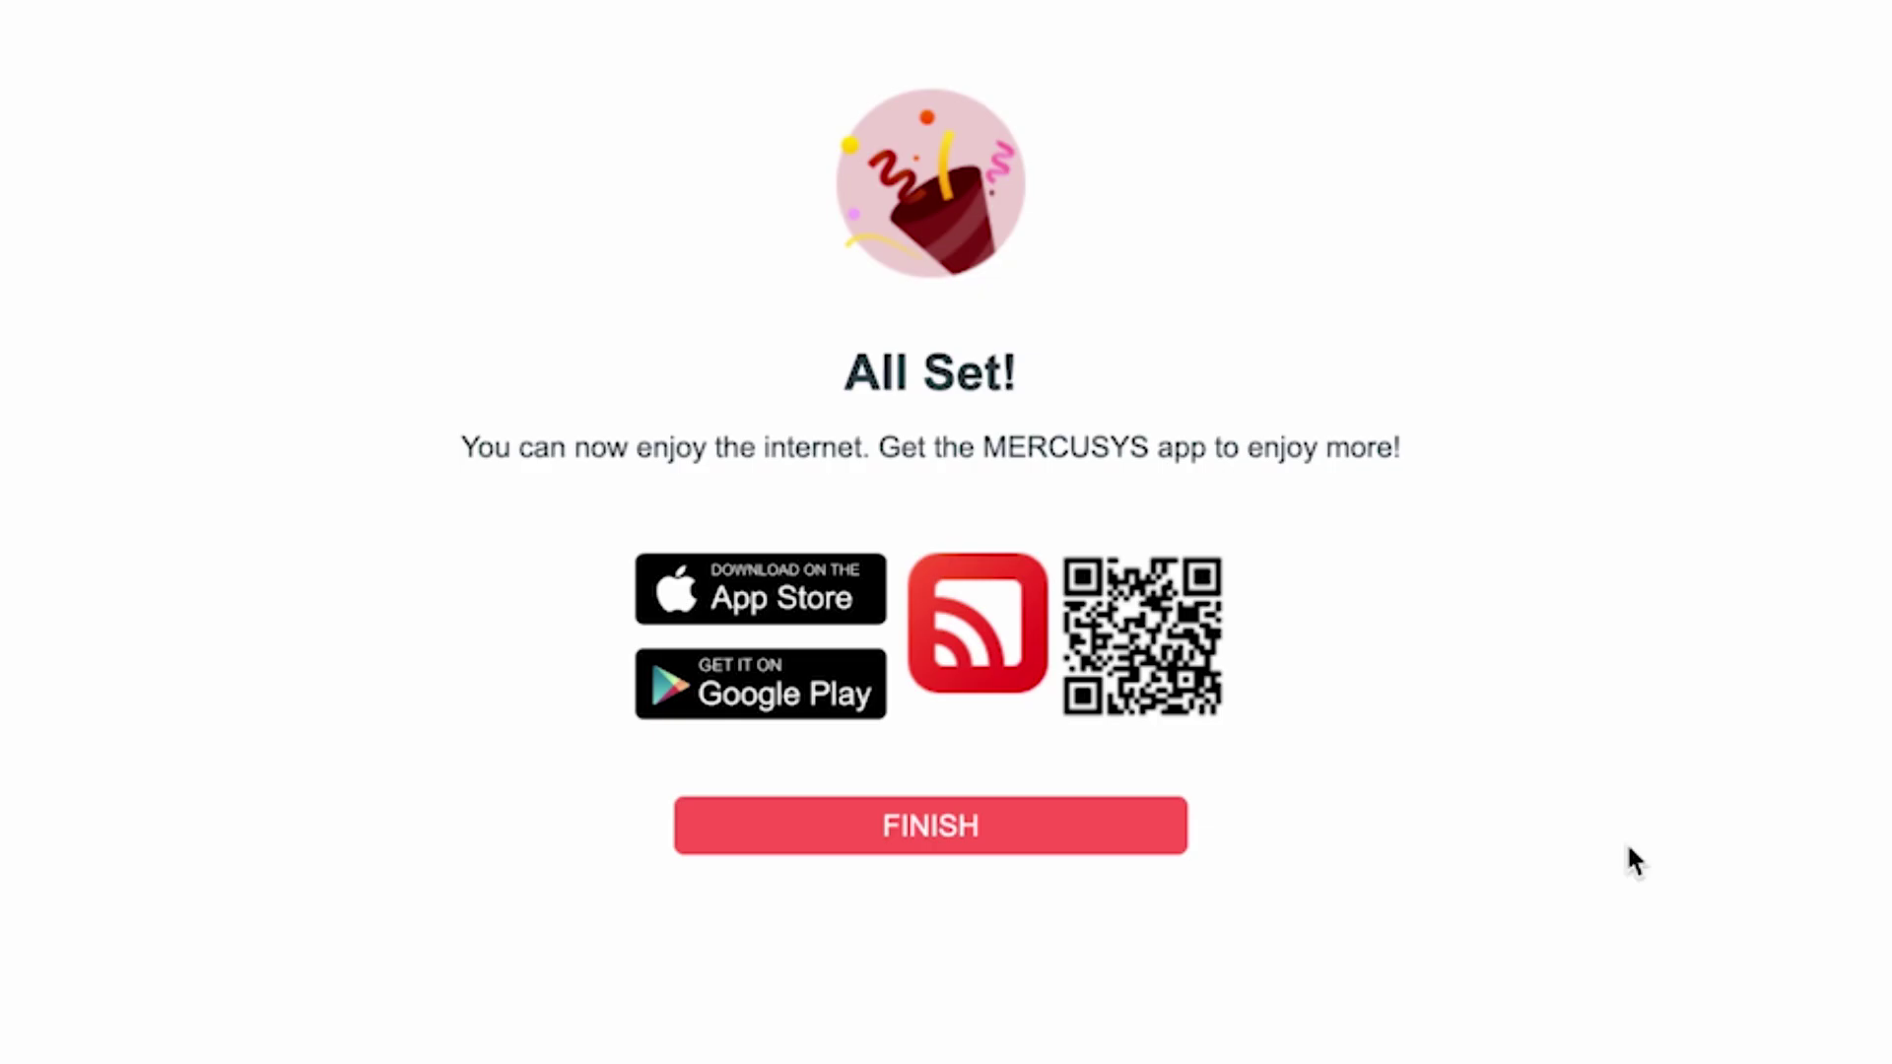
pyautogui.click(958, 849)
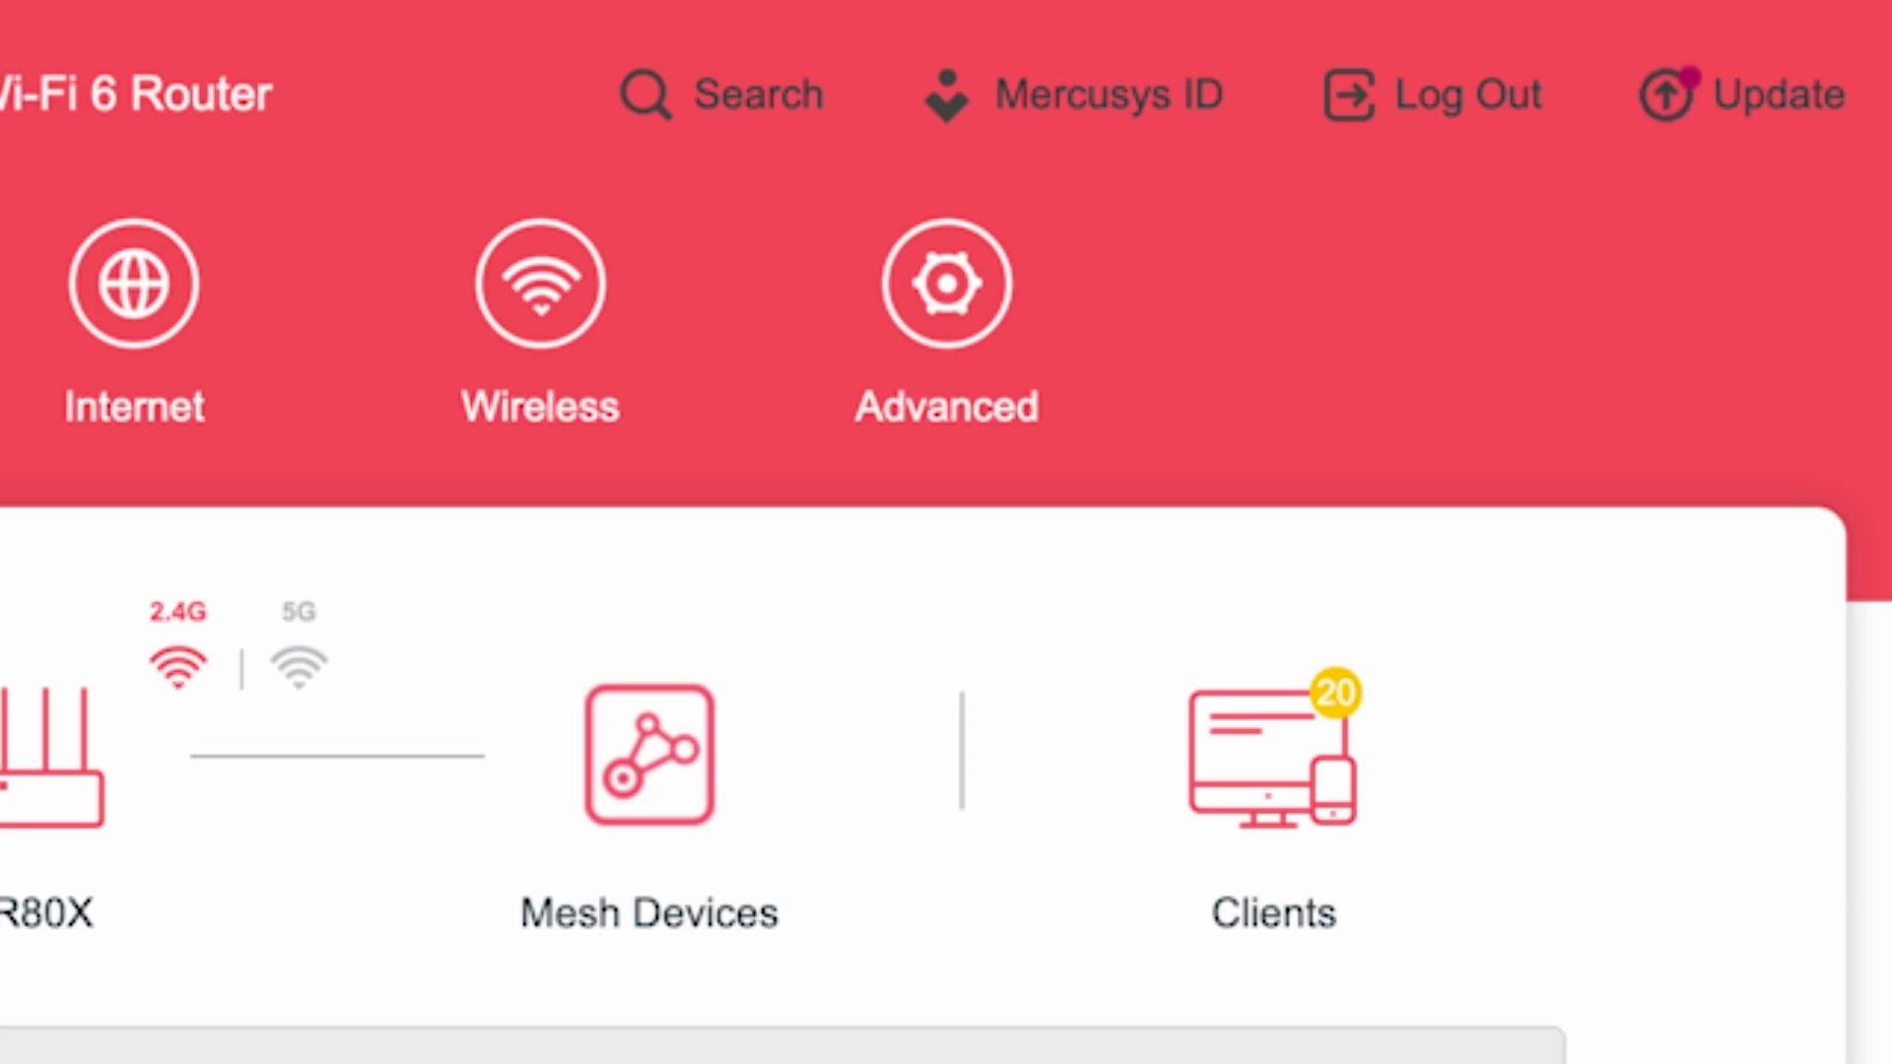
# Reboot the router from Advanced > System > Reboot.
pyautogui.click(1002, 326)
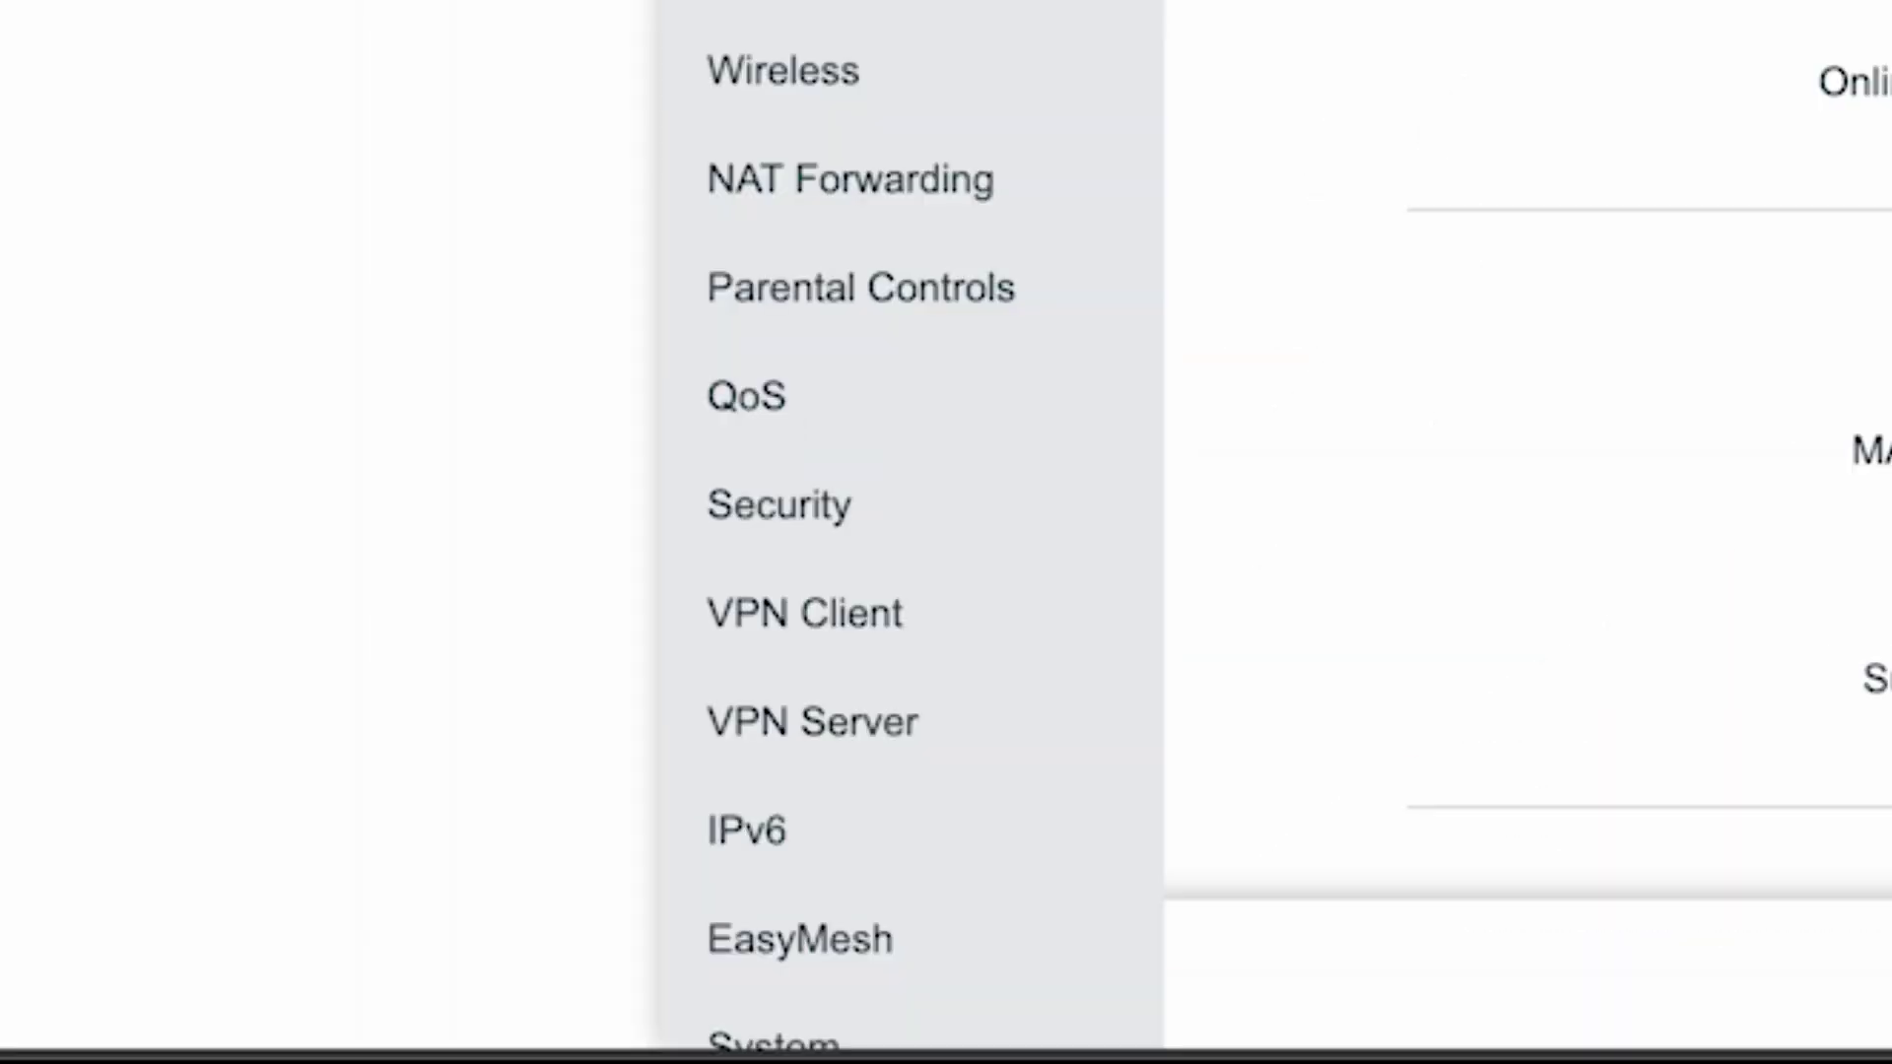
pyautogui.scroll(-2, 907, 523)
pyautogui.click(730, 915)
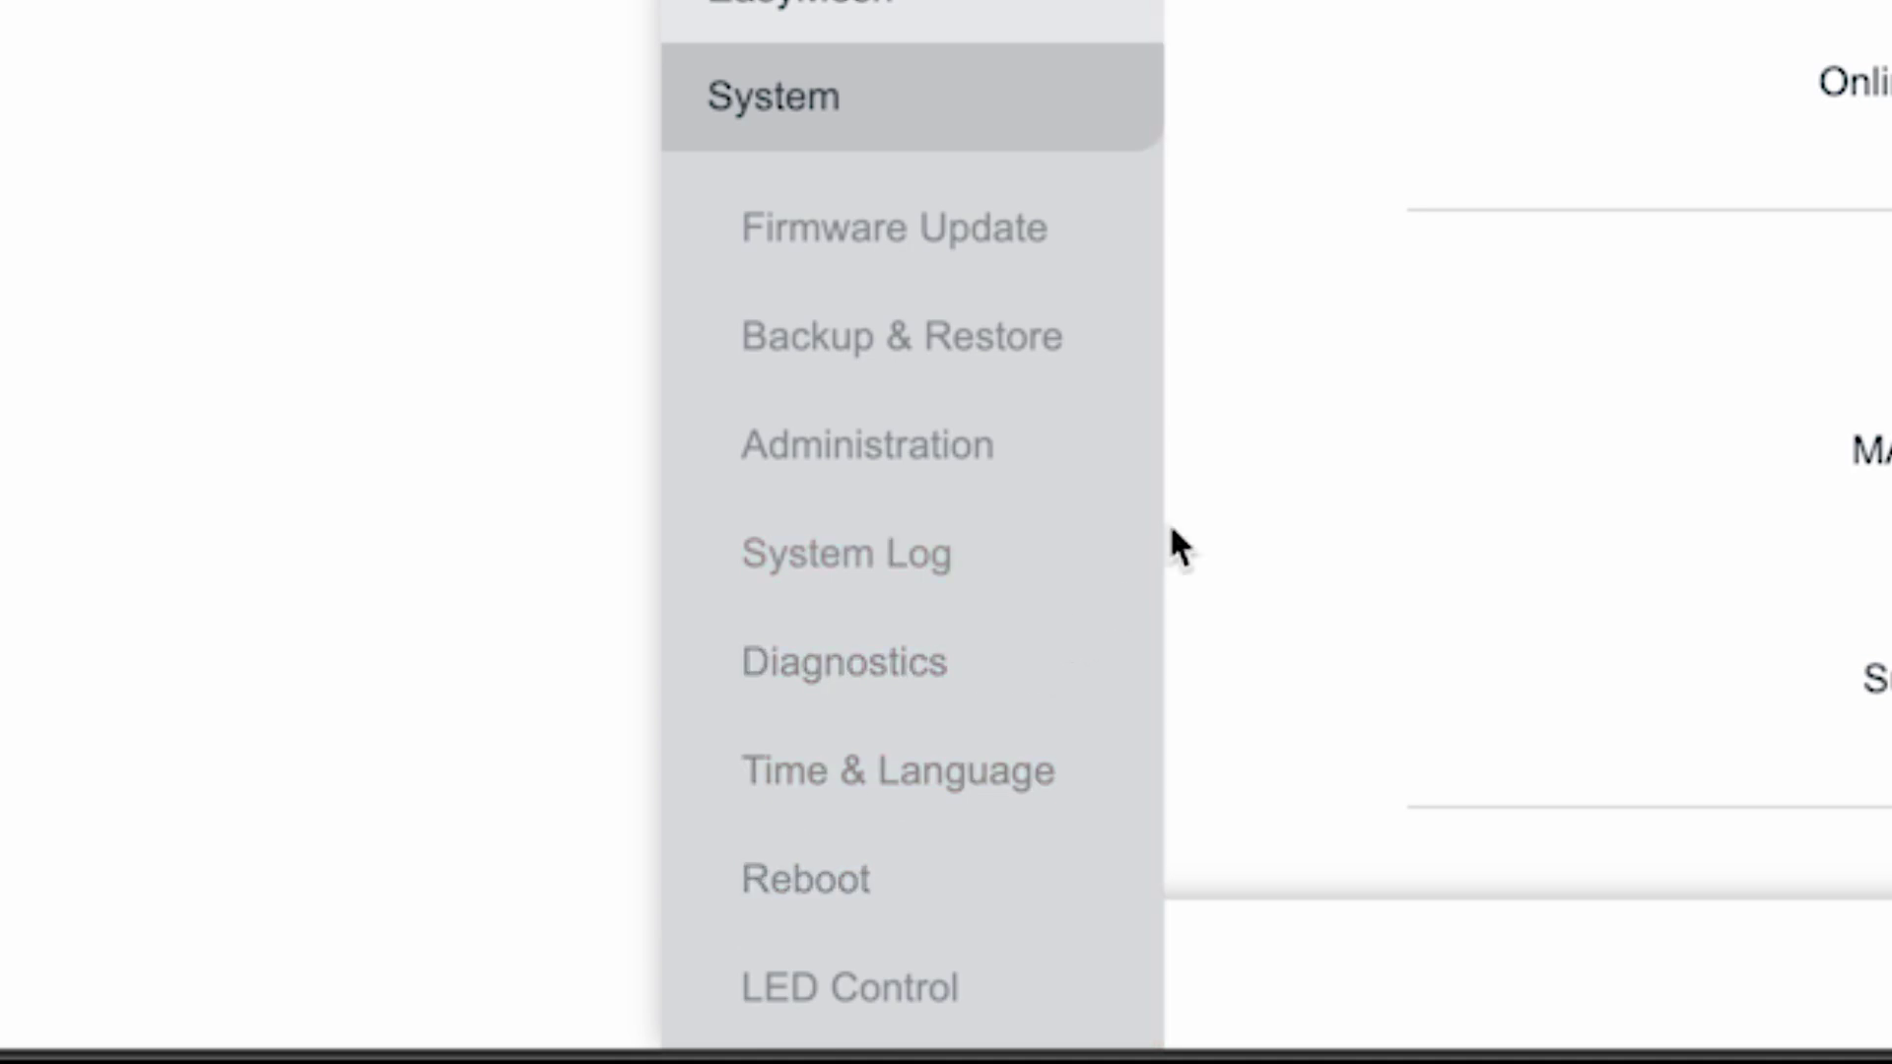
pyautogui.click(799, 872)
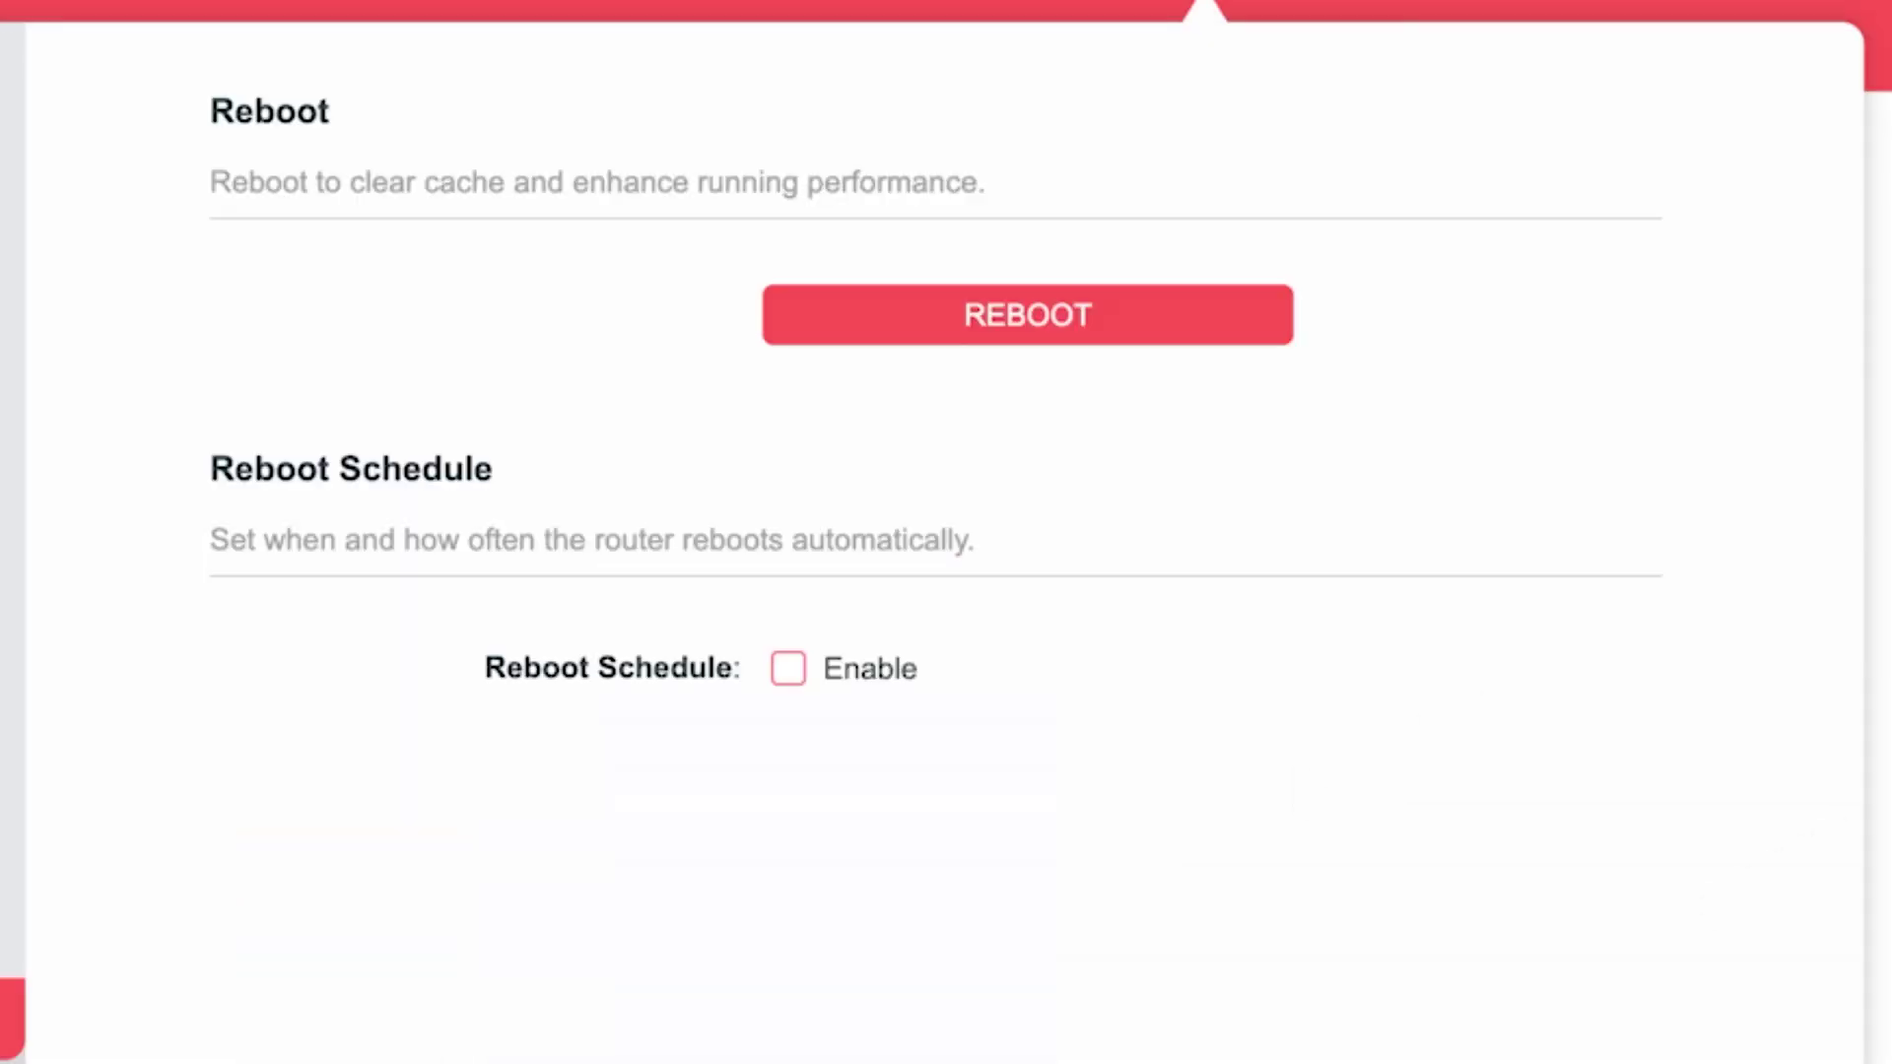
pyautogui.click(1137, 322)
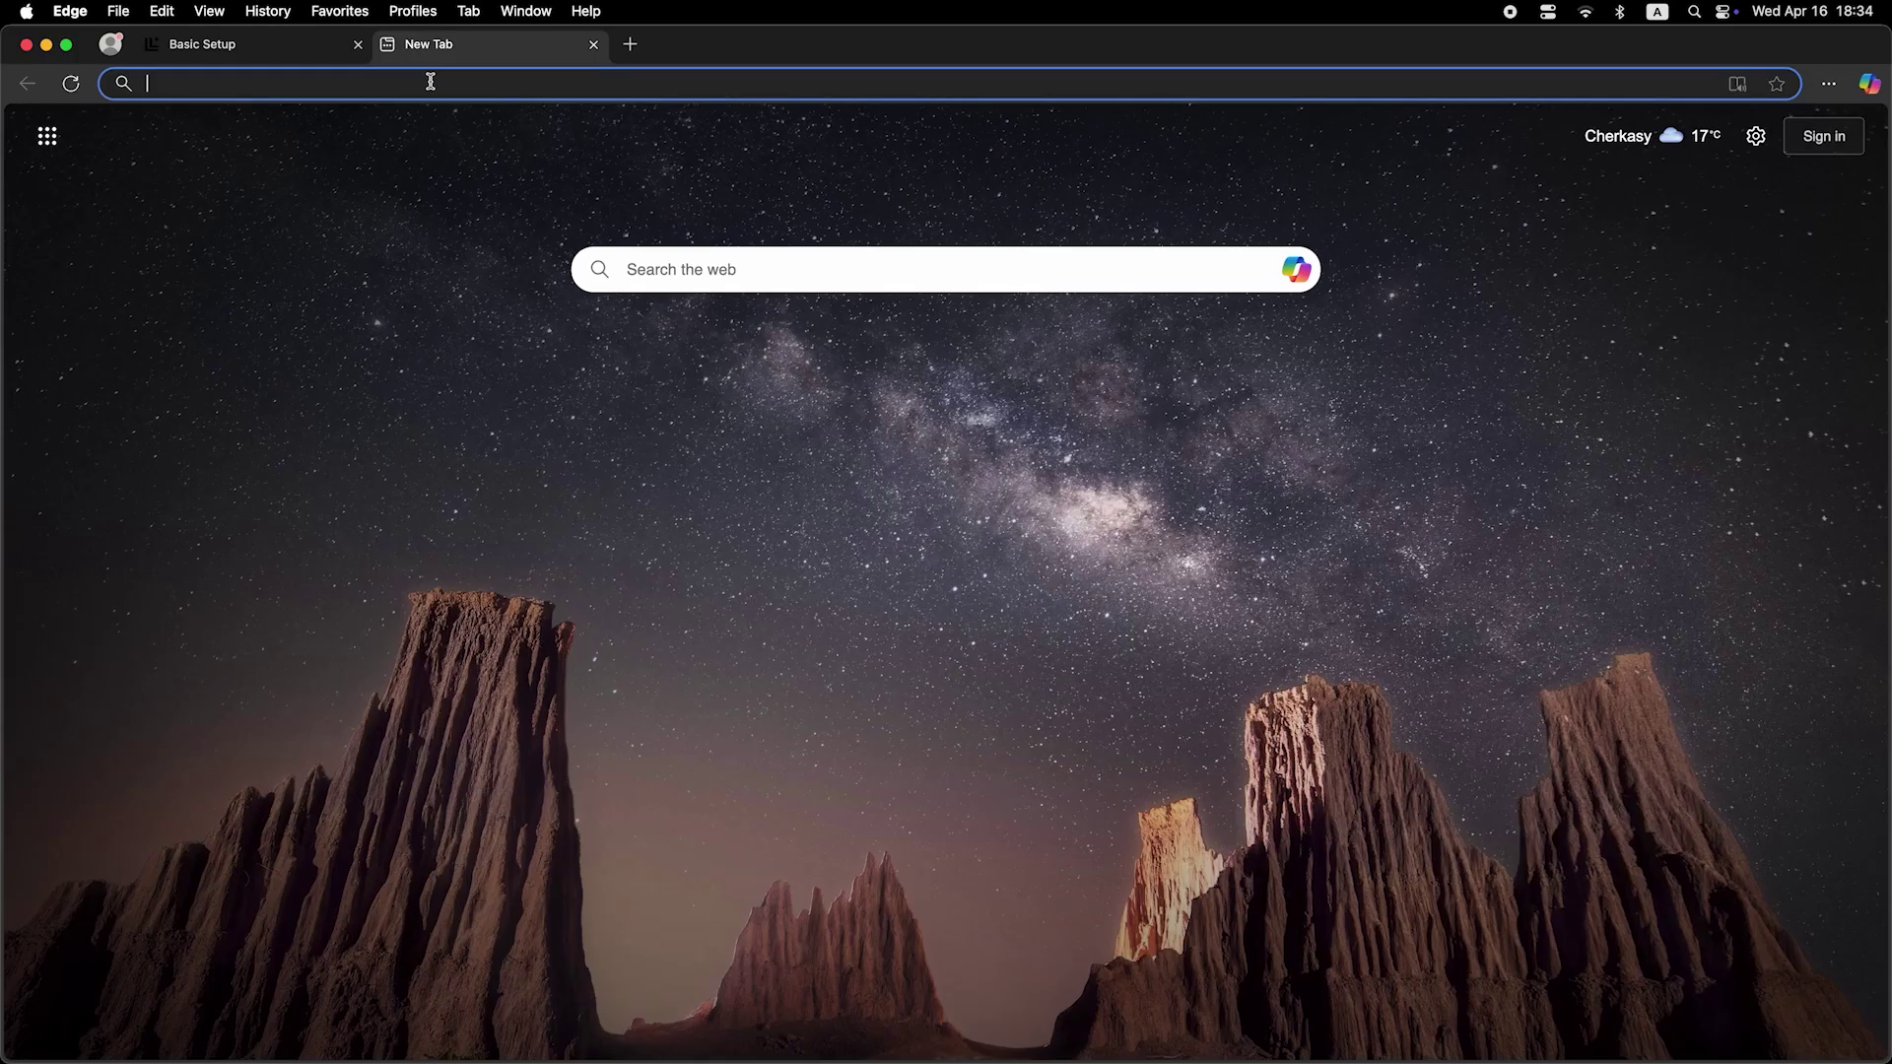
# Search for 'dfdfdfdf' in a new Edge tab to test internet access.
pyautogui.click(432, 87)
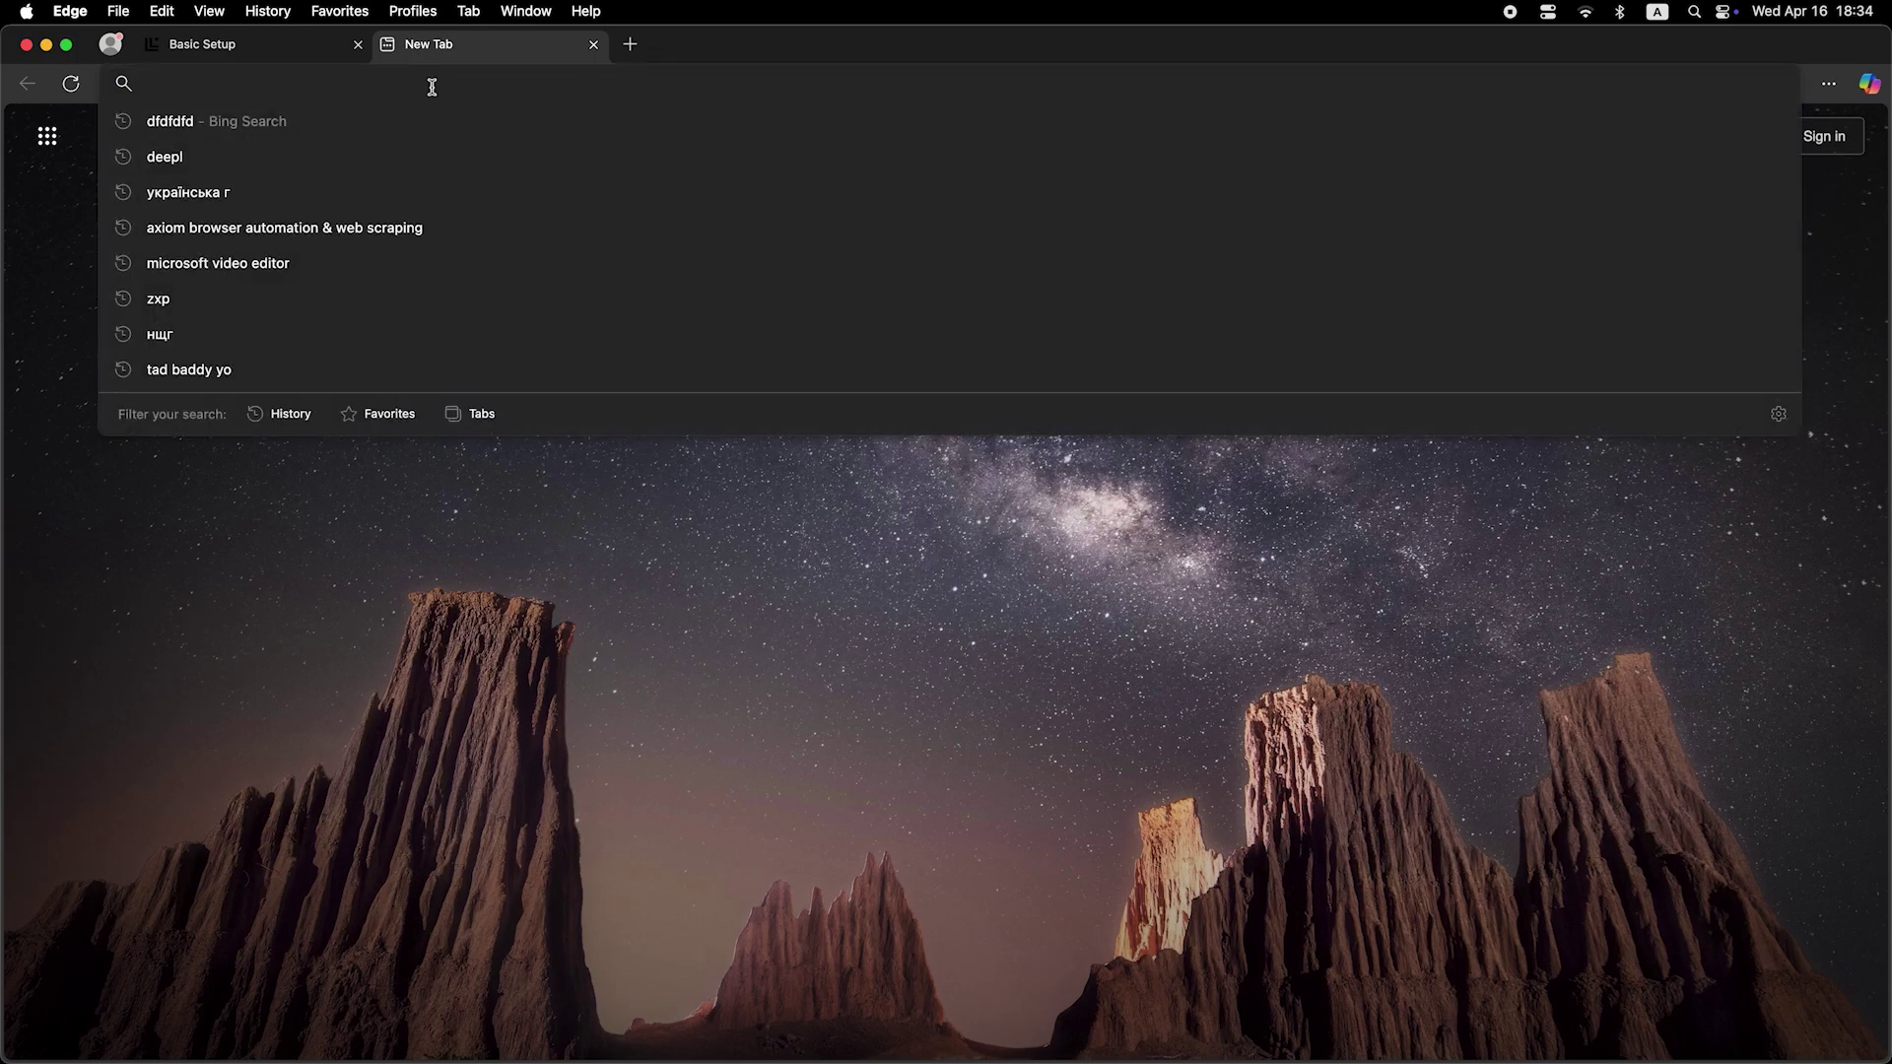
pyautogui.write('dfdfdfdf')
pyautogui.press('Return')
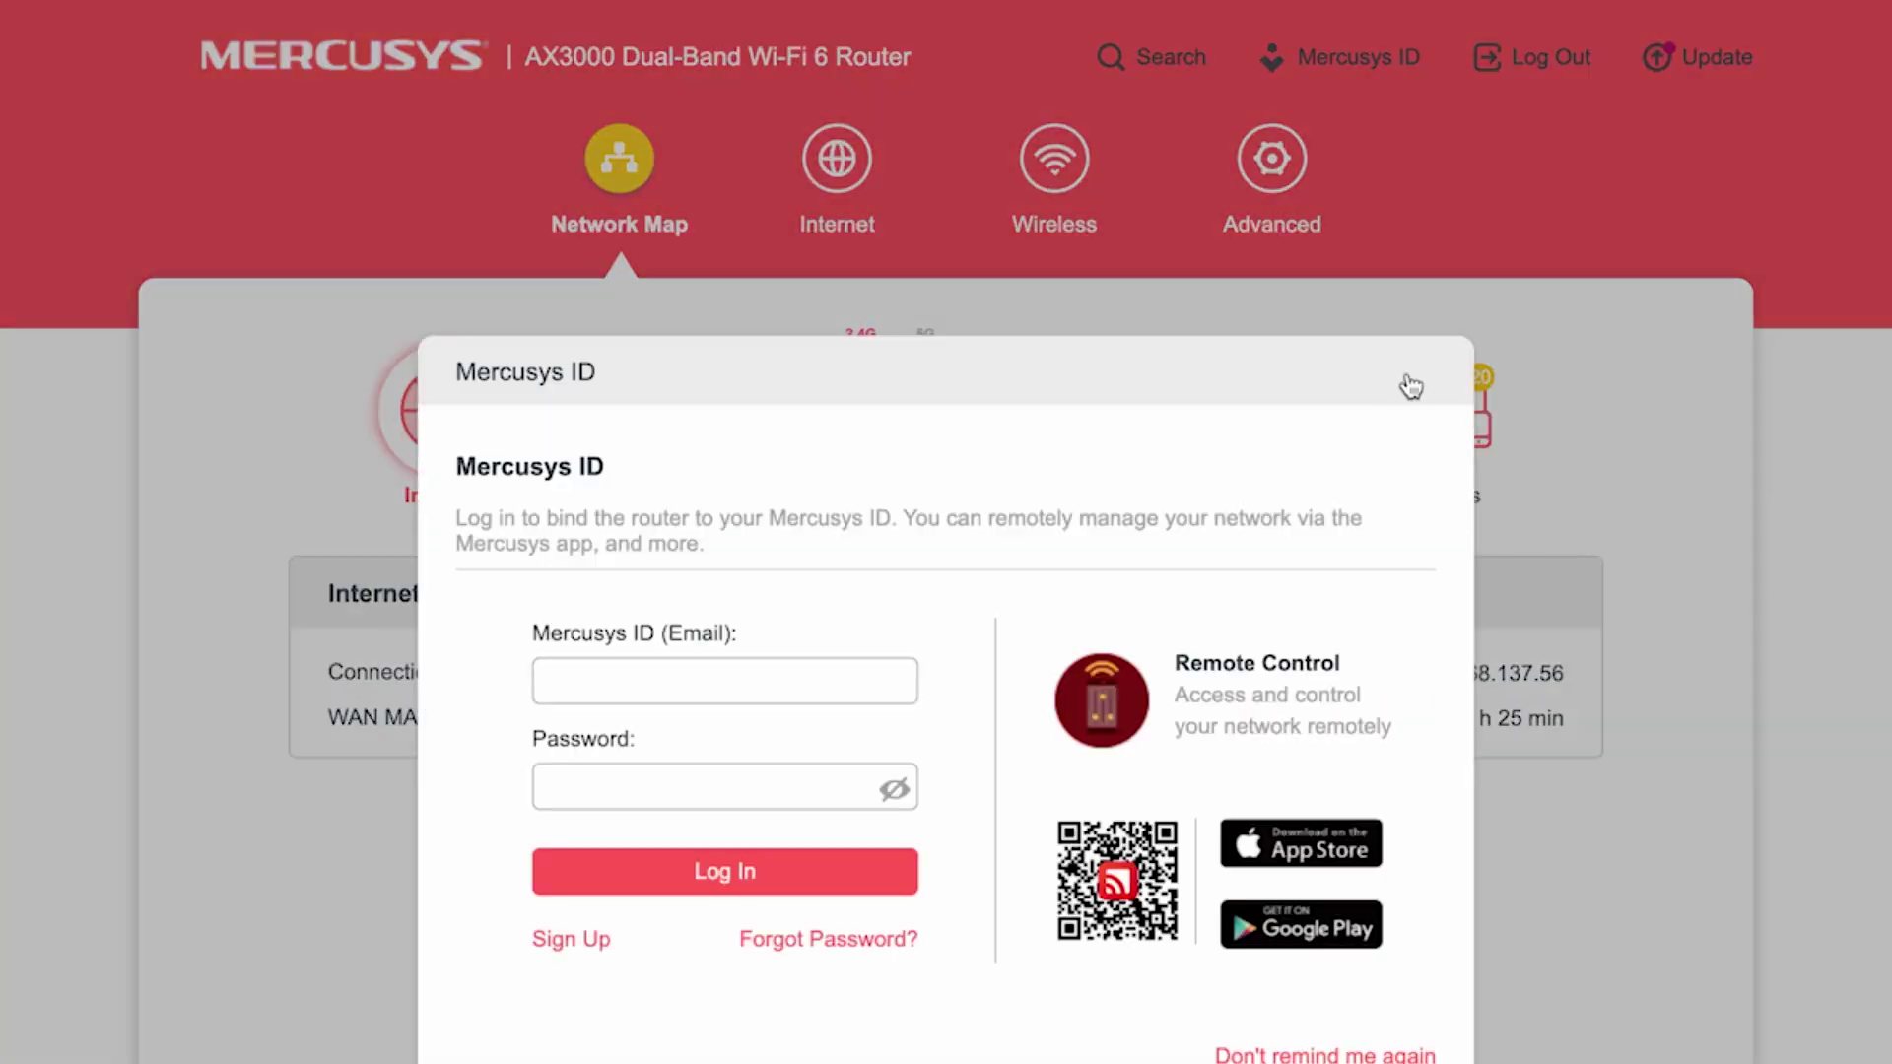
# Dismiss the Mercusys ID prompt, then set Internet's Router MAC Address to Clone Current Device MAC and save.
pyautogui.click(1411, 386)
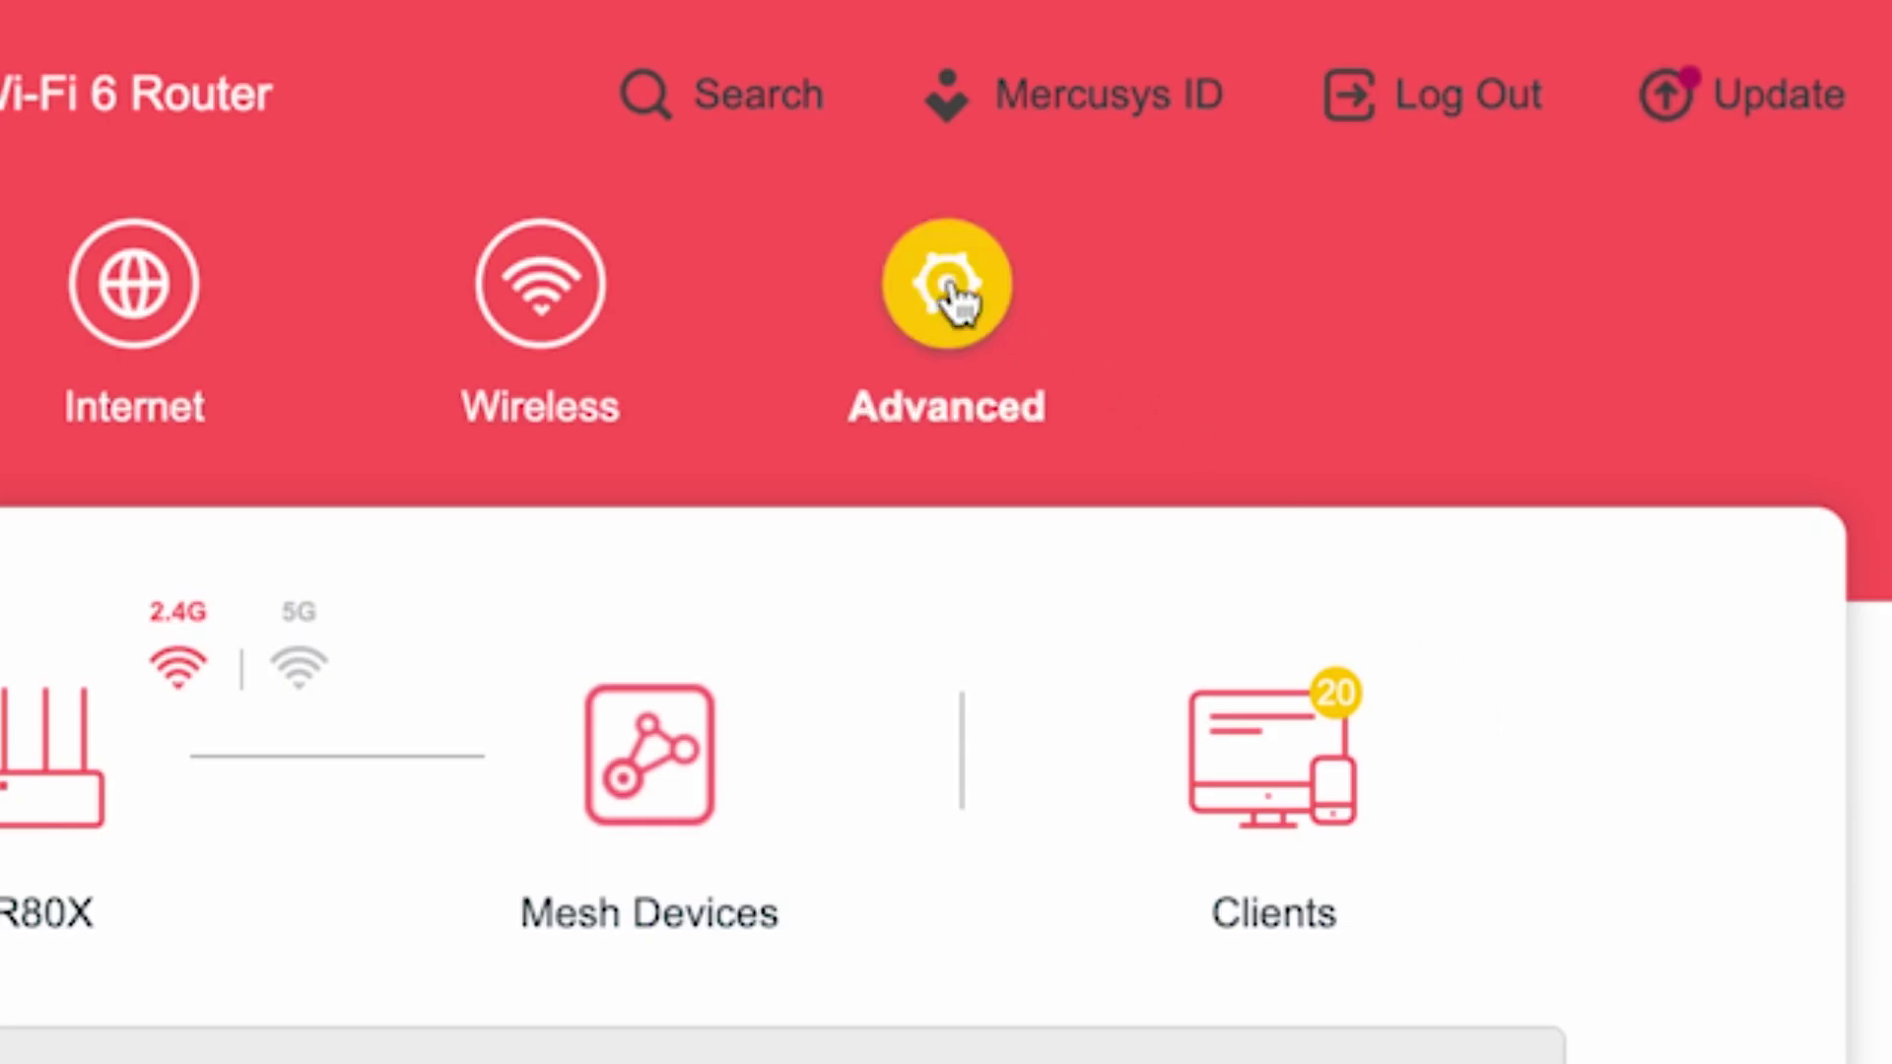
pyautogui.click(951, 290)
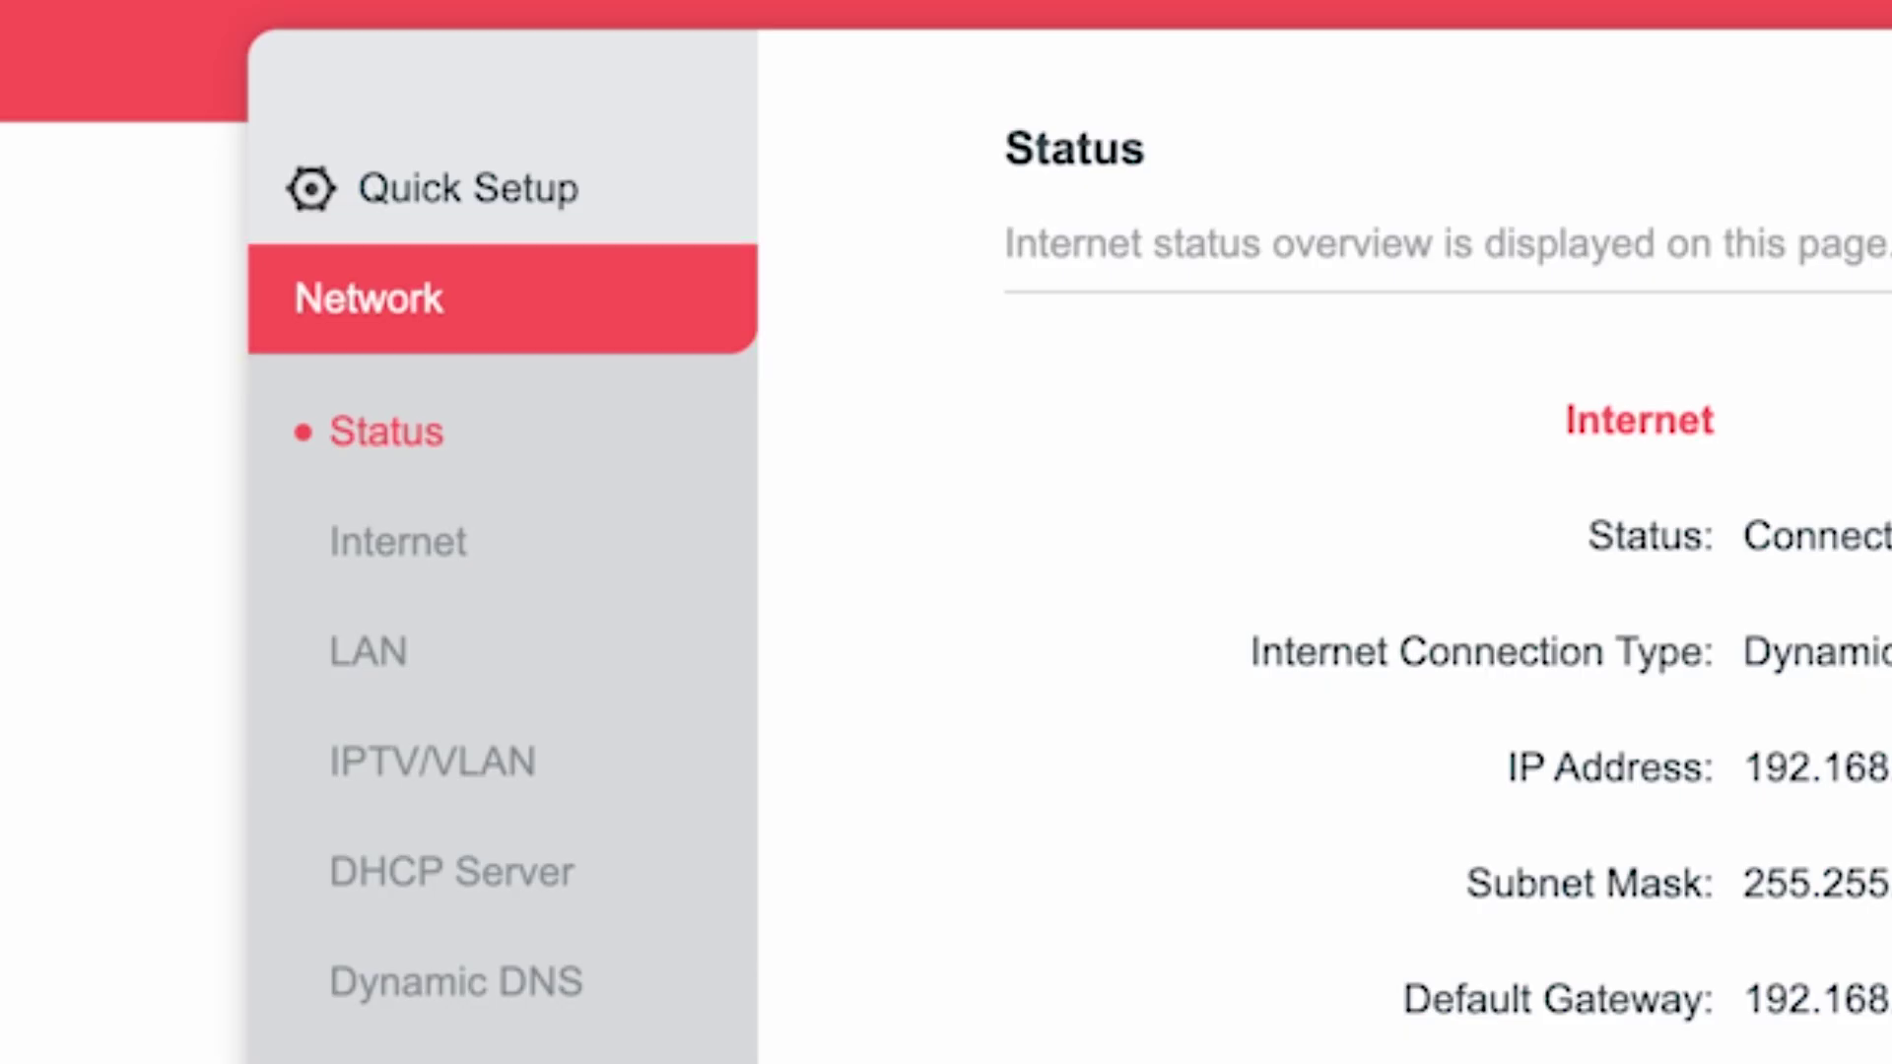
pyautogui.click(405, 541)
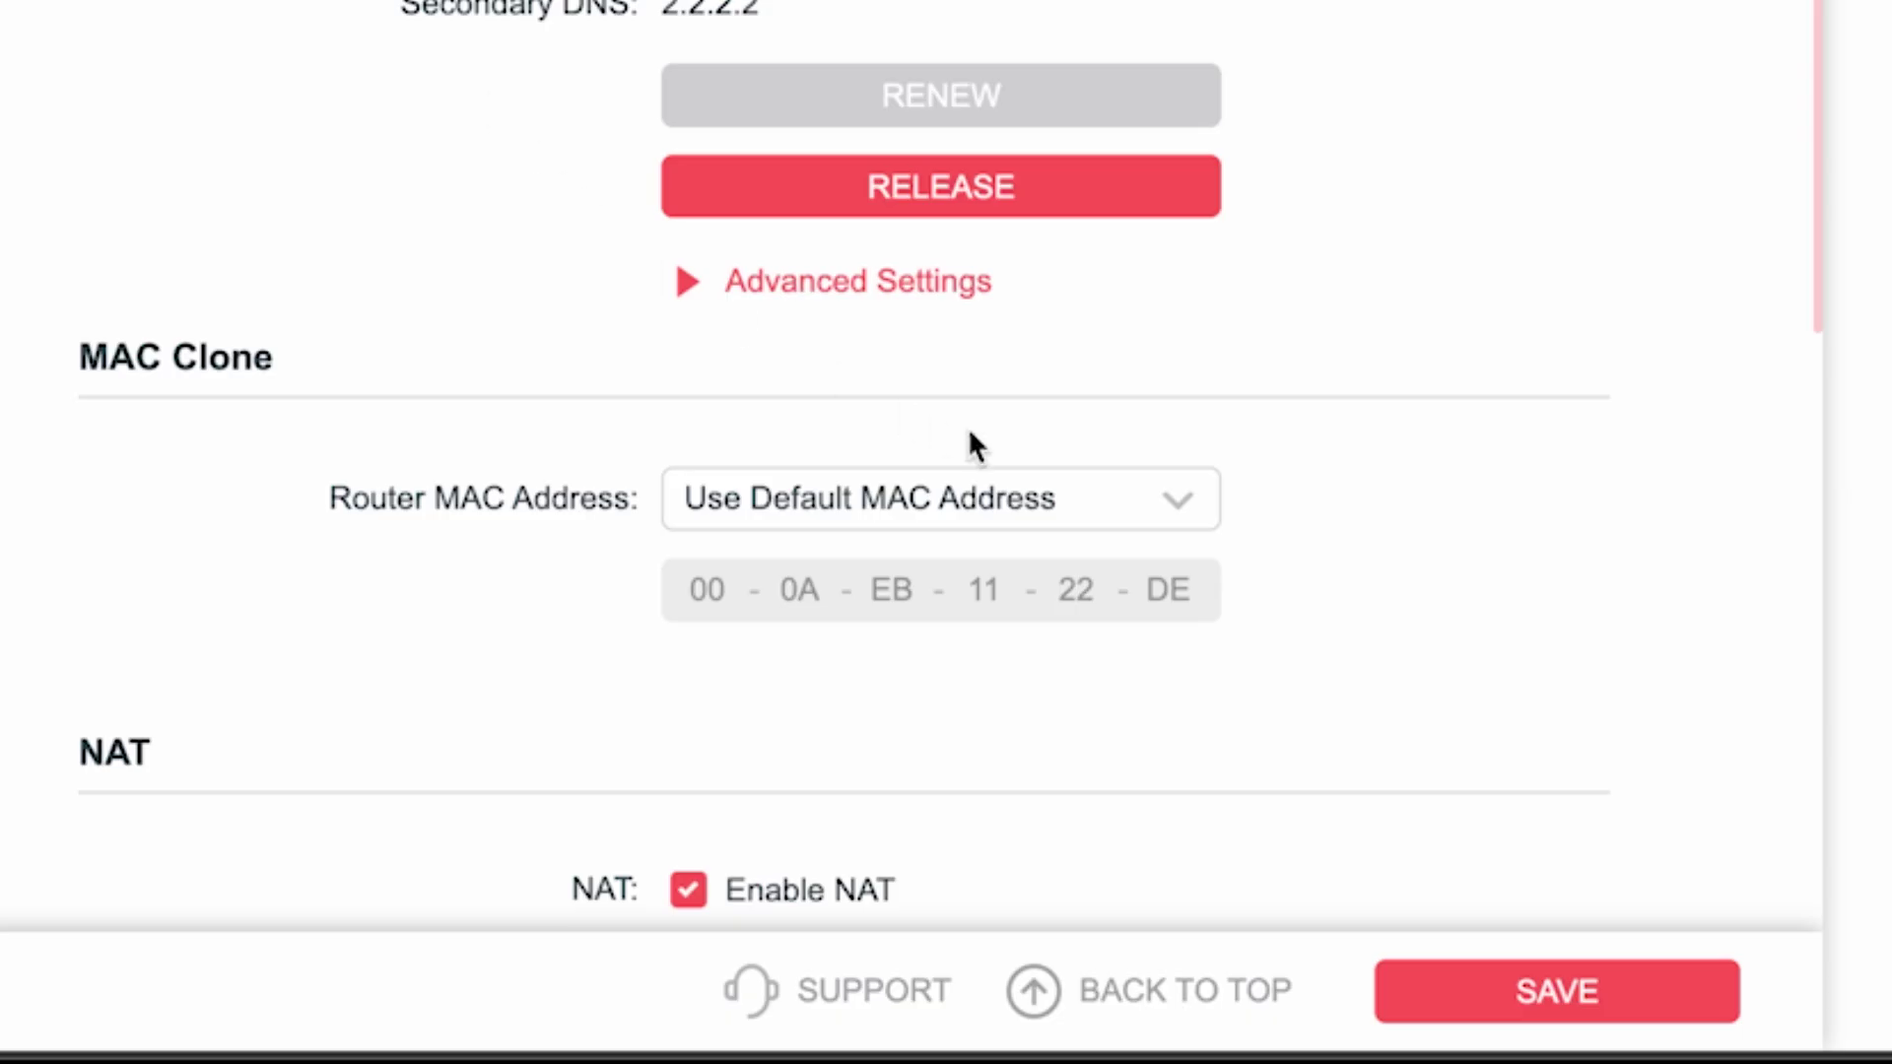
pyautogui.click(1076, 508)
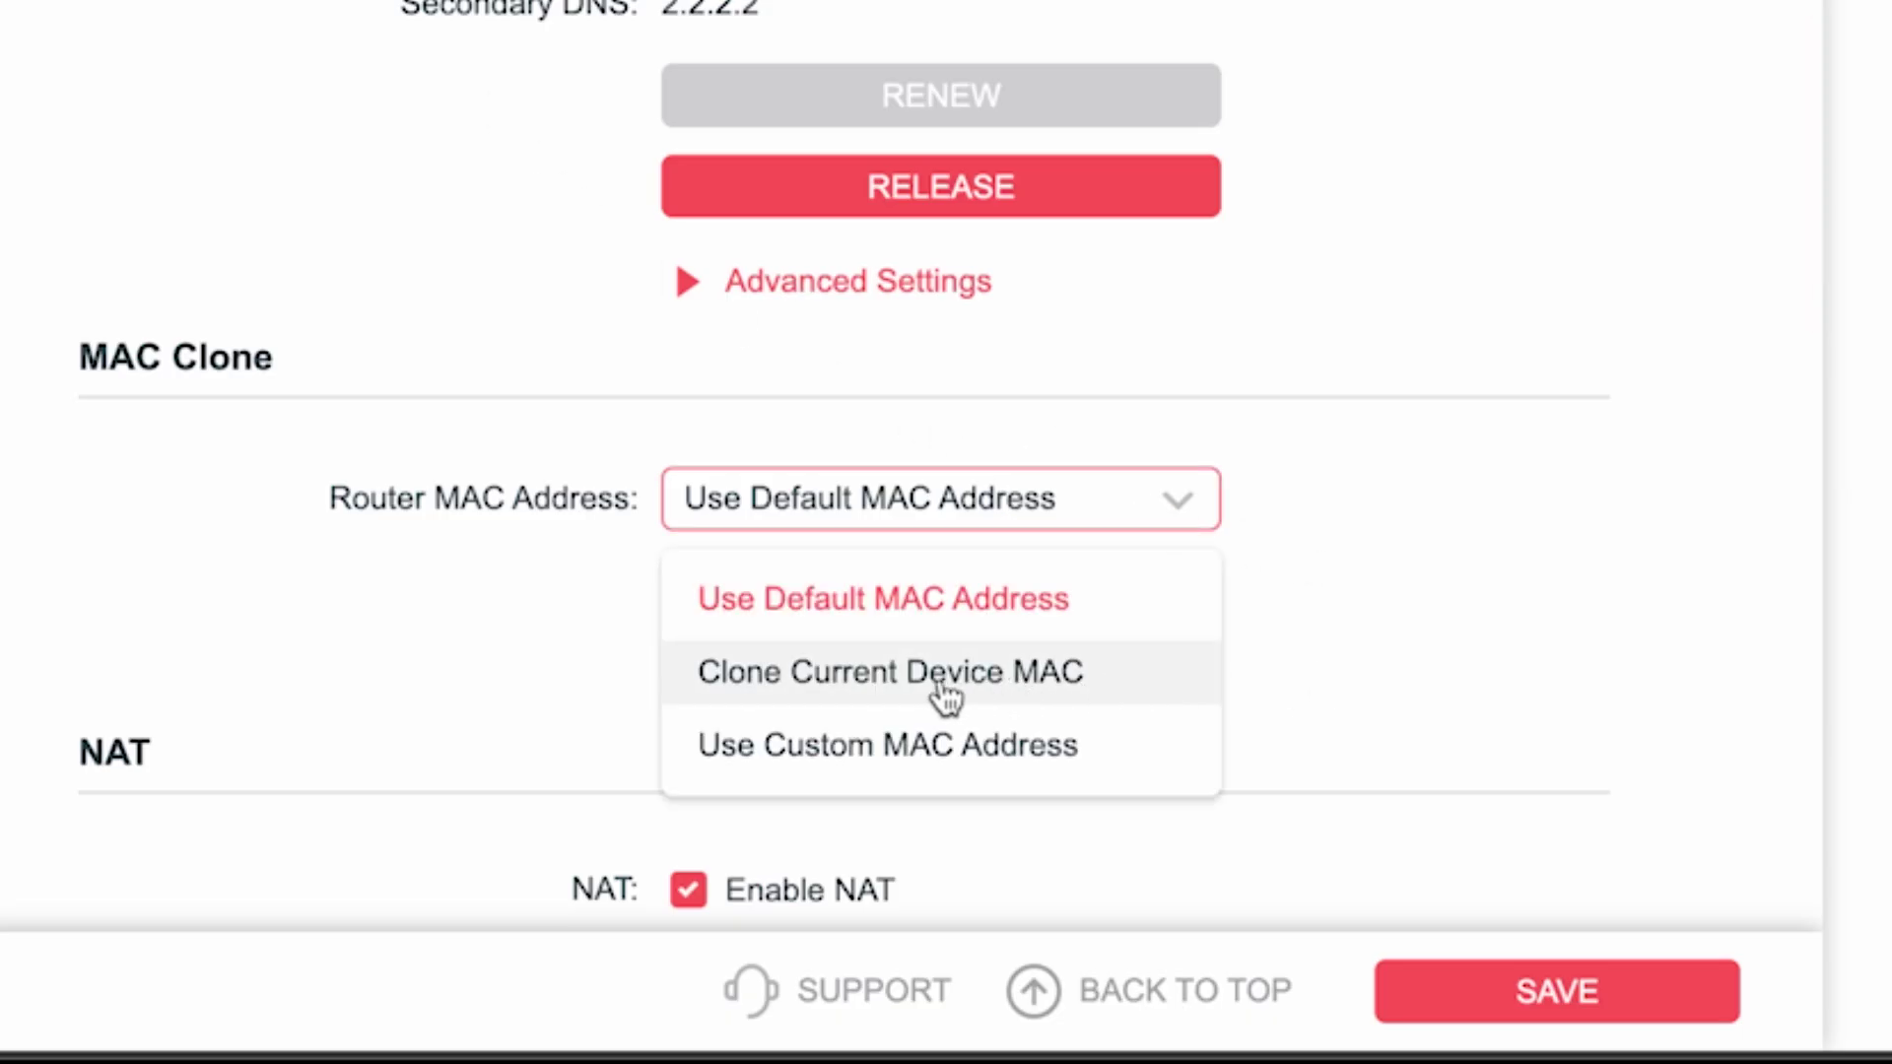
pyautogui.click(843, 680)
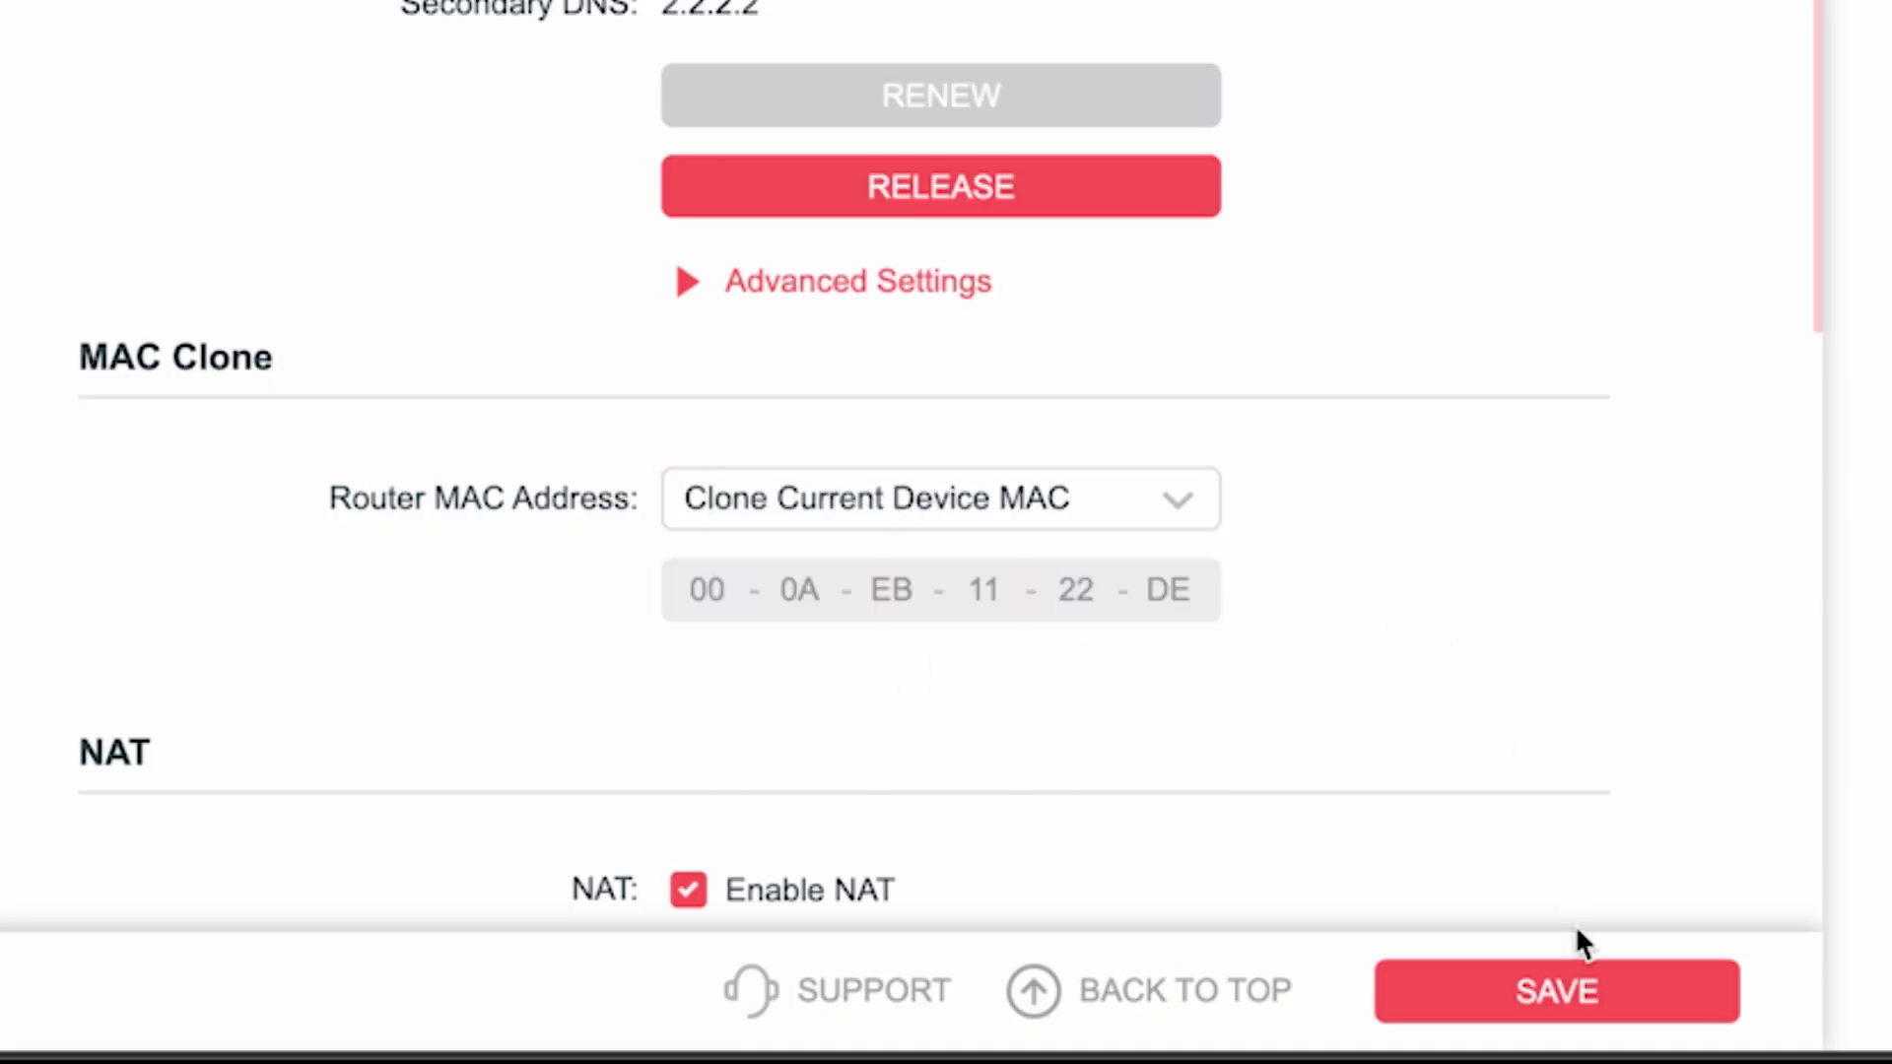
pyautogui.click(1577, 993)
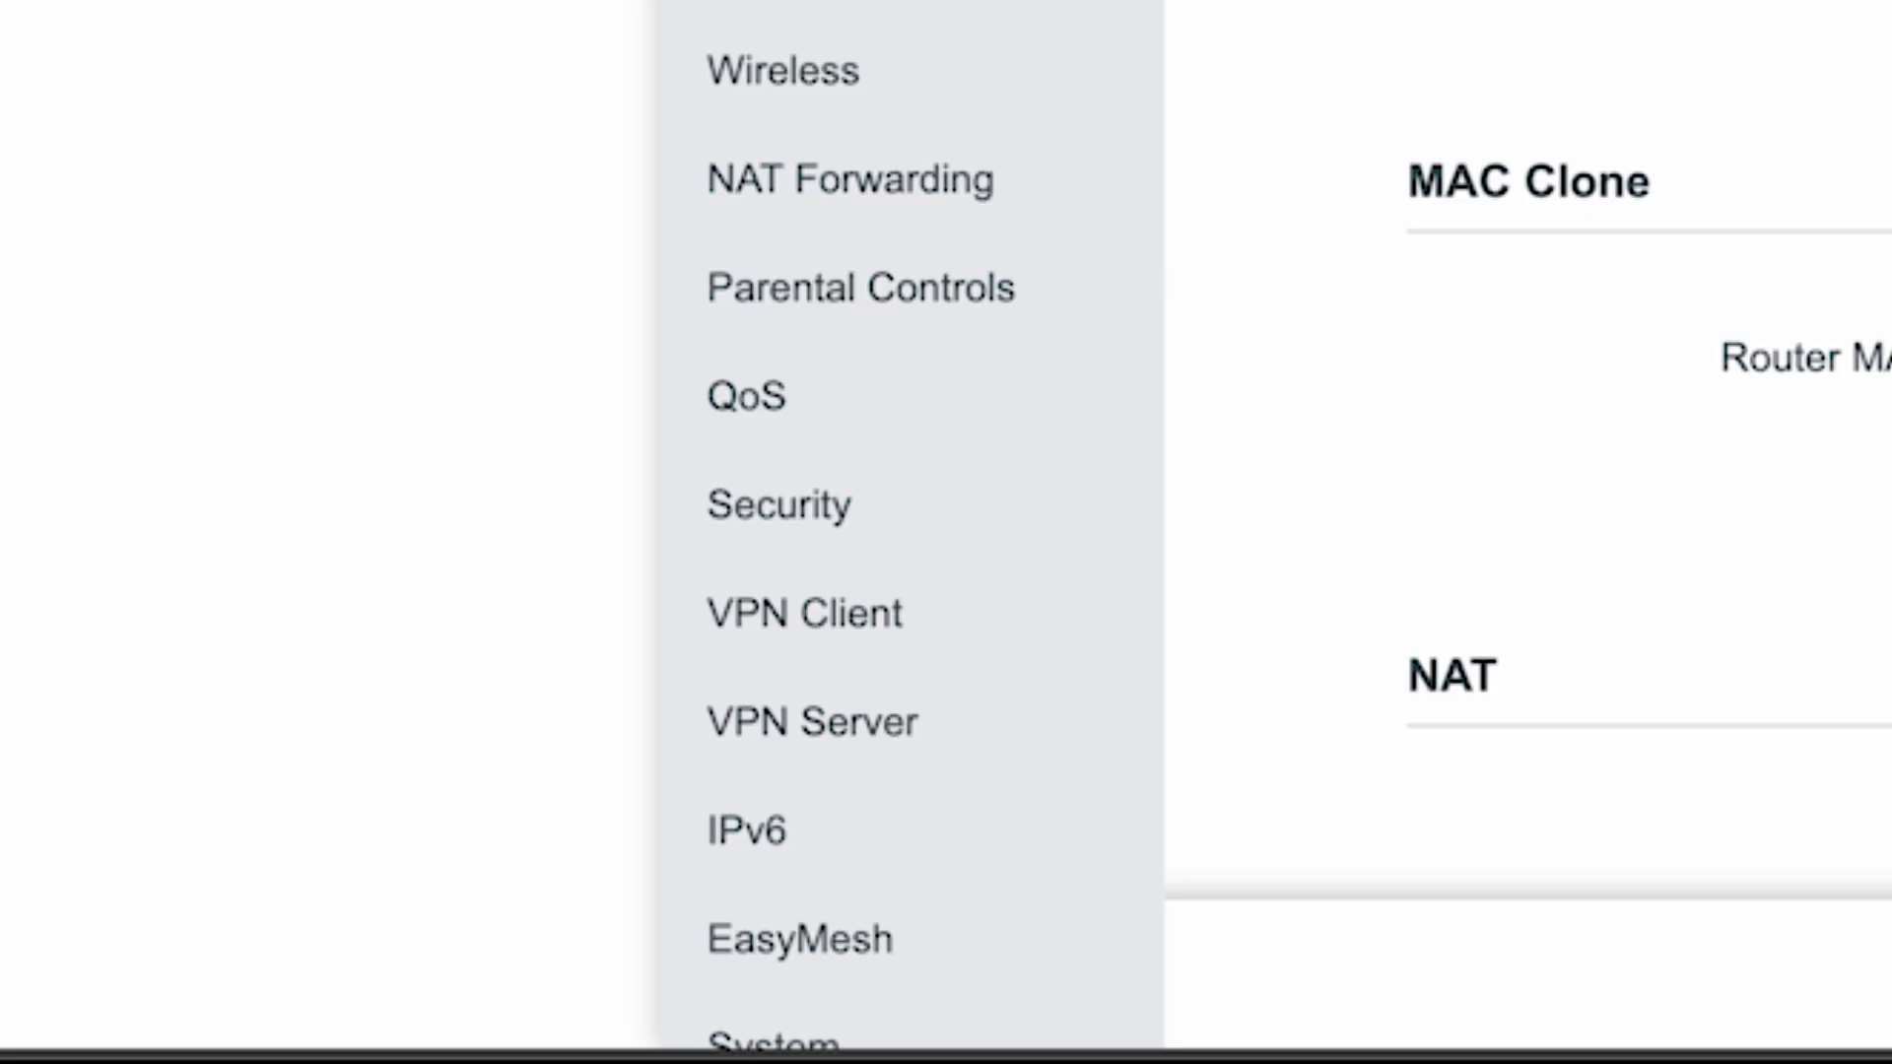
# Reboot the router from System > Reboot.
pyautogui.scroll(-2, 946, 261)
pyautogui.click(794, 902)
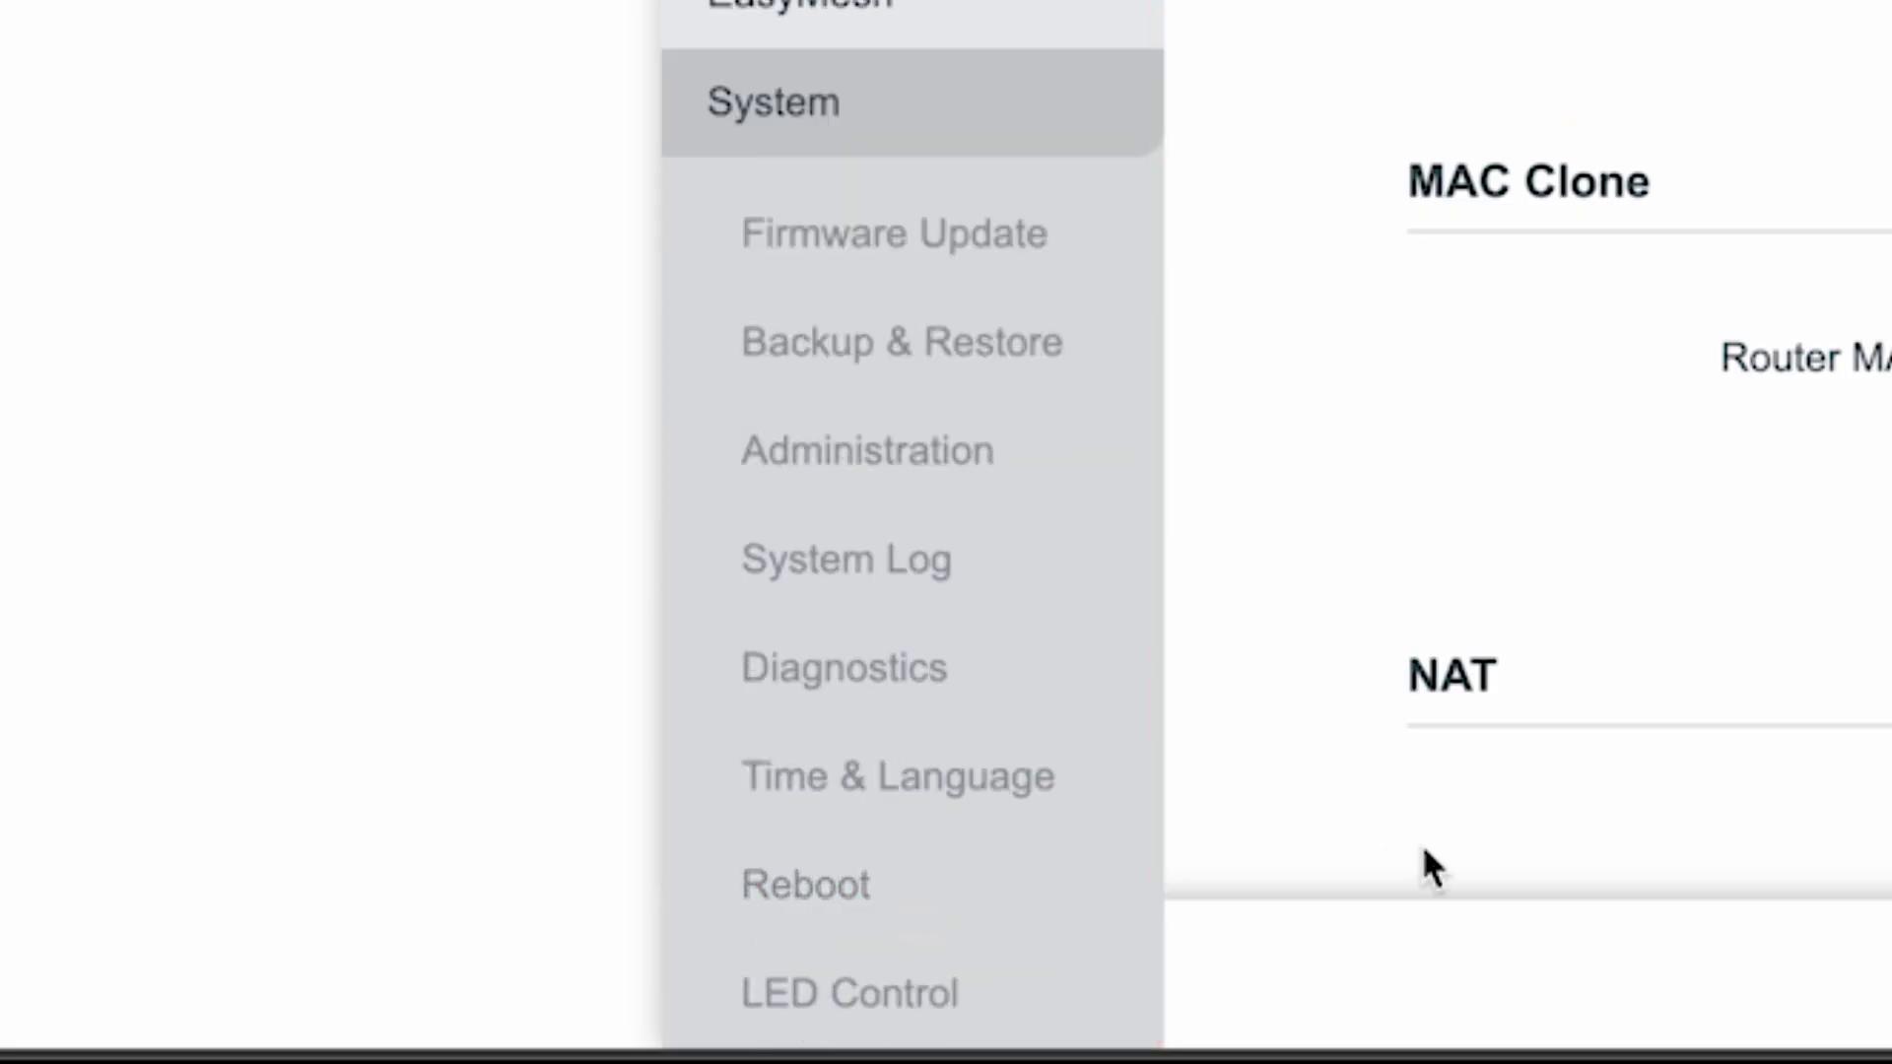
pyautogui.click(808, 887)
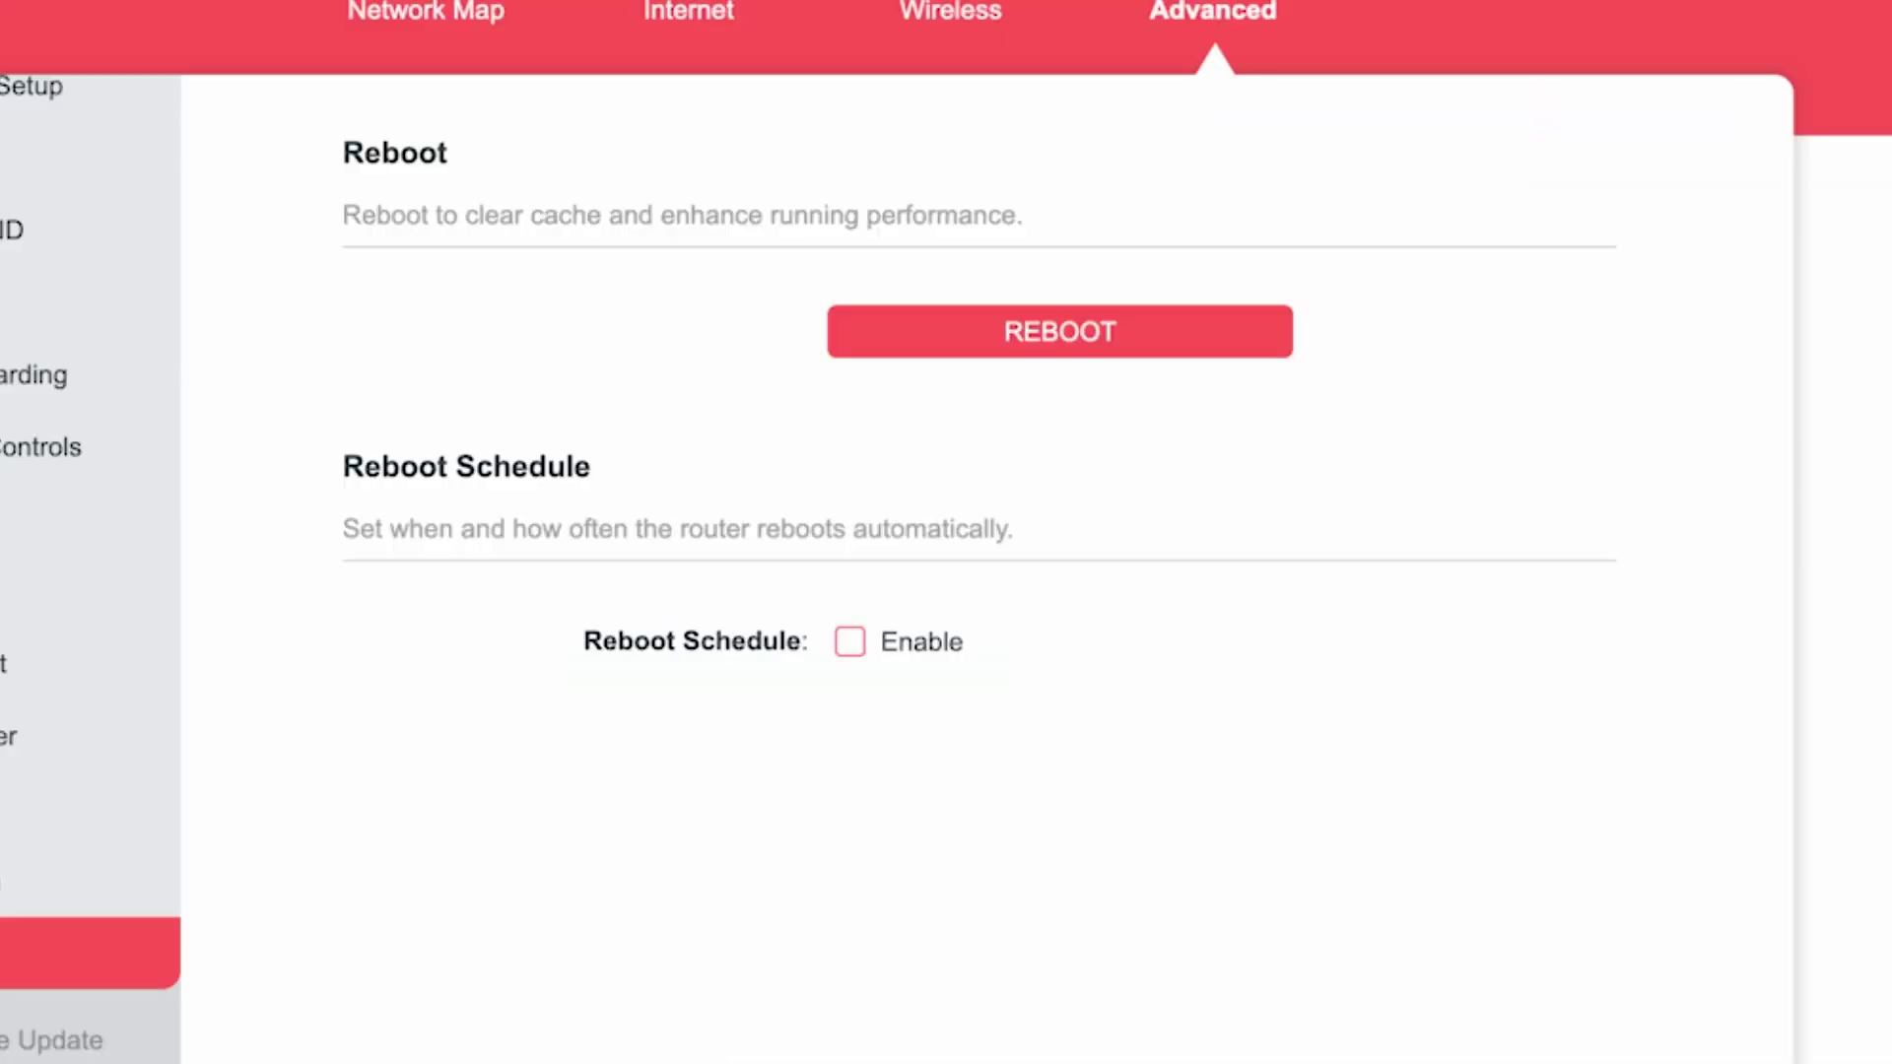
pyautogui.click(1007, 353)
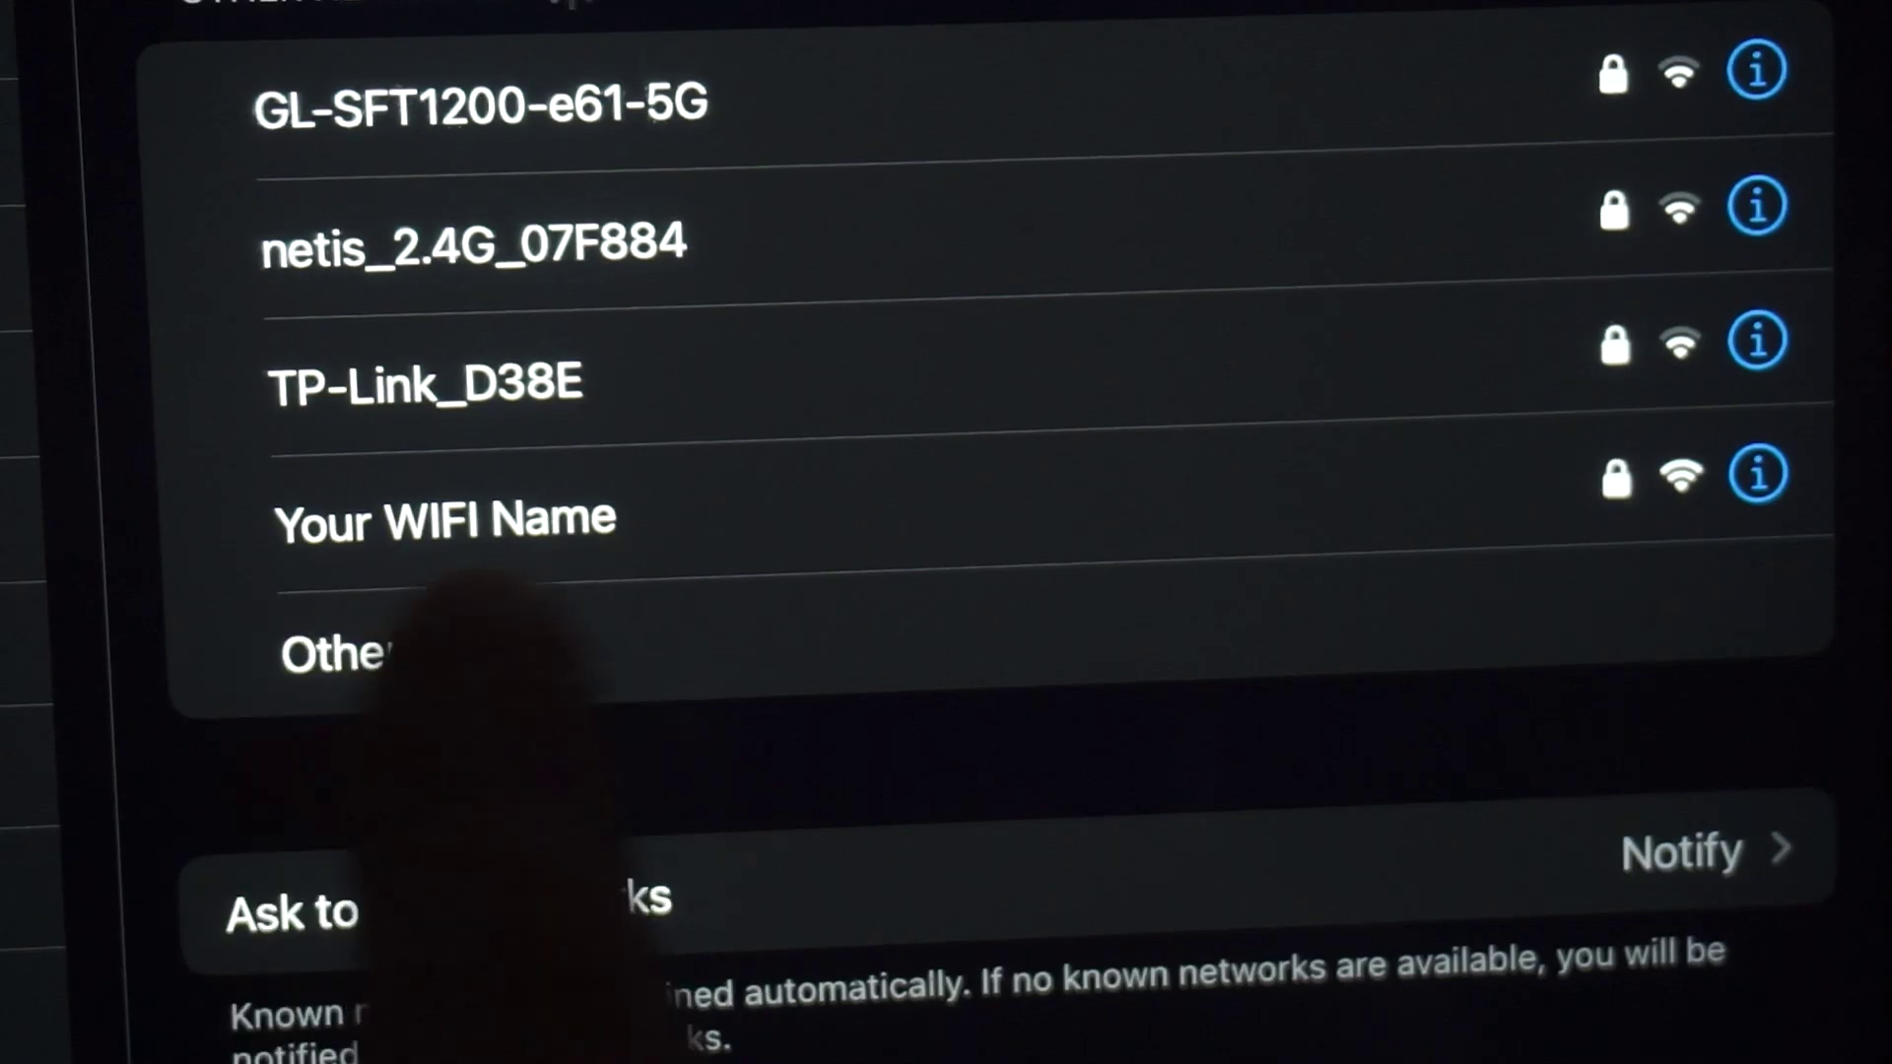
# Rejoin the router's Wi-Fi and search 'dfdfdfdf' in Edge to test internet access.
pyautogui.click(552, 518)
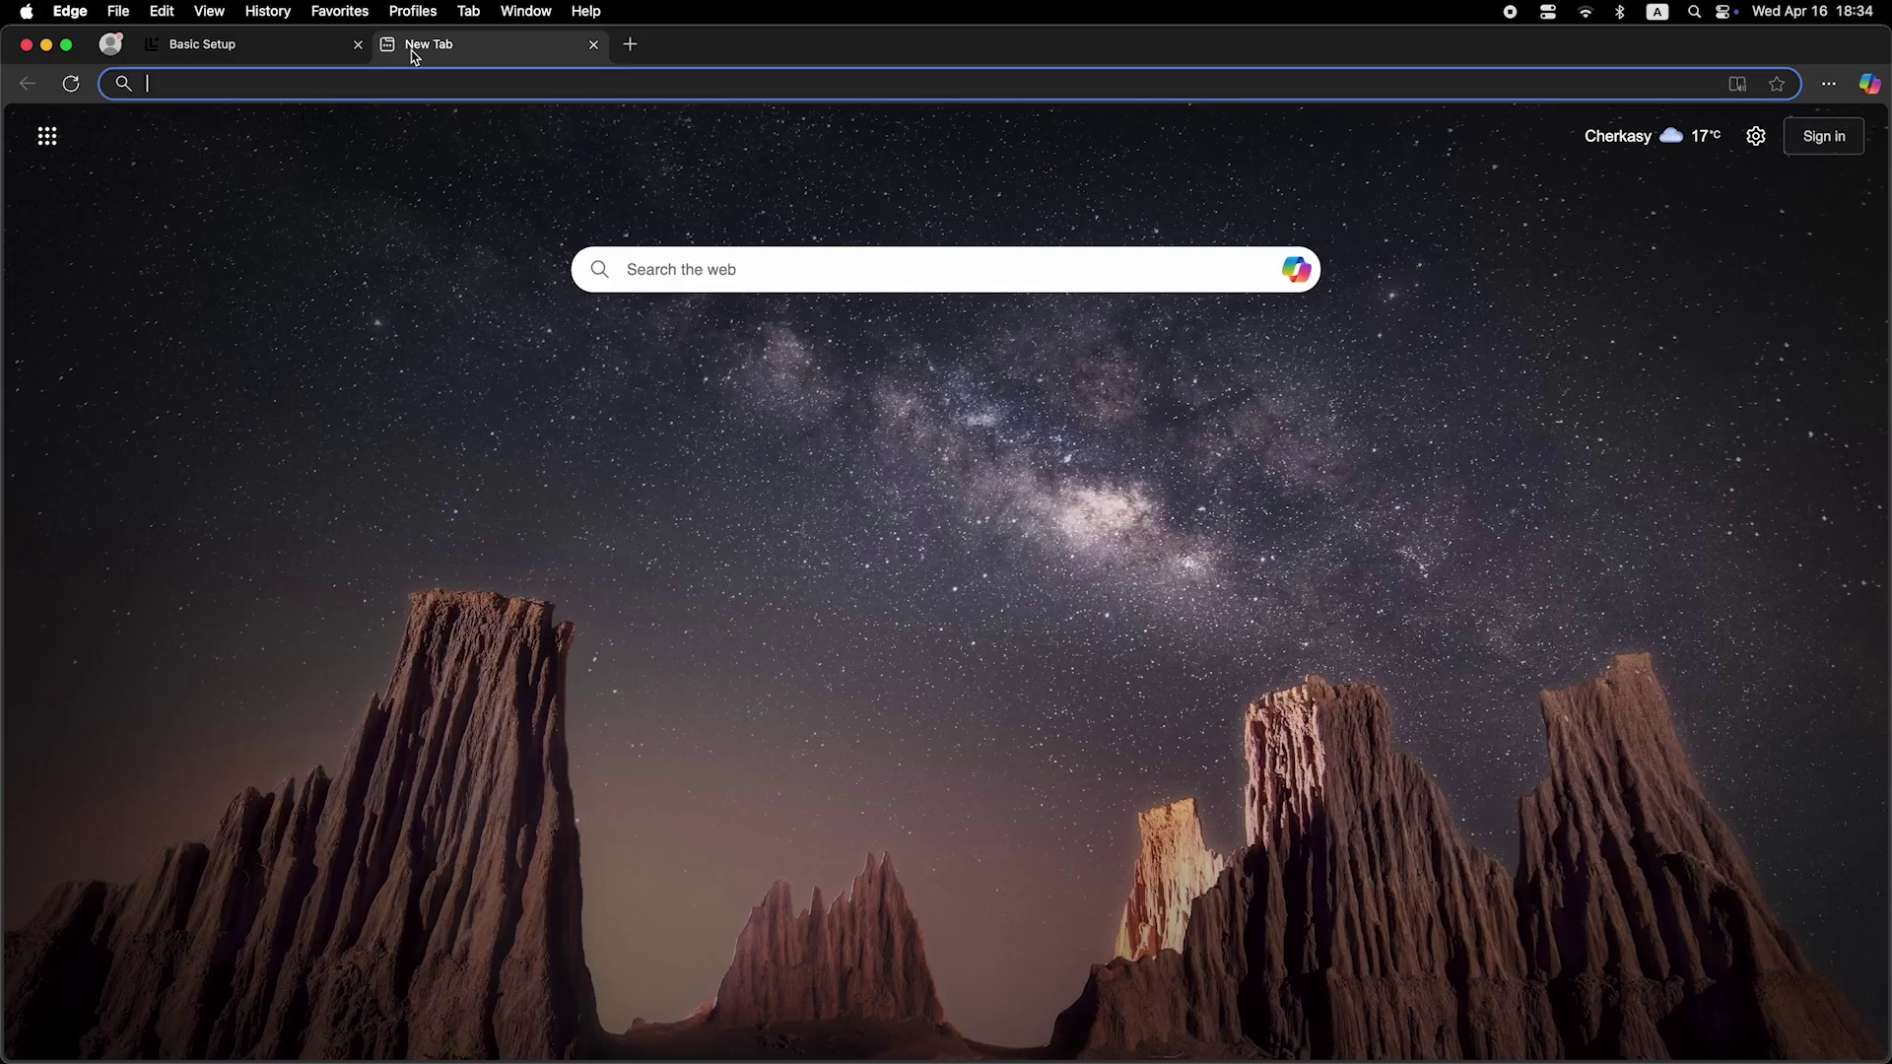
pyautogui.click(432, 87)
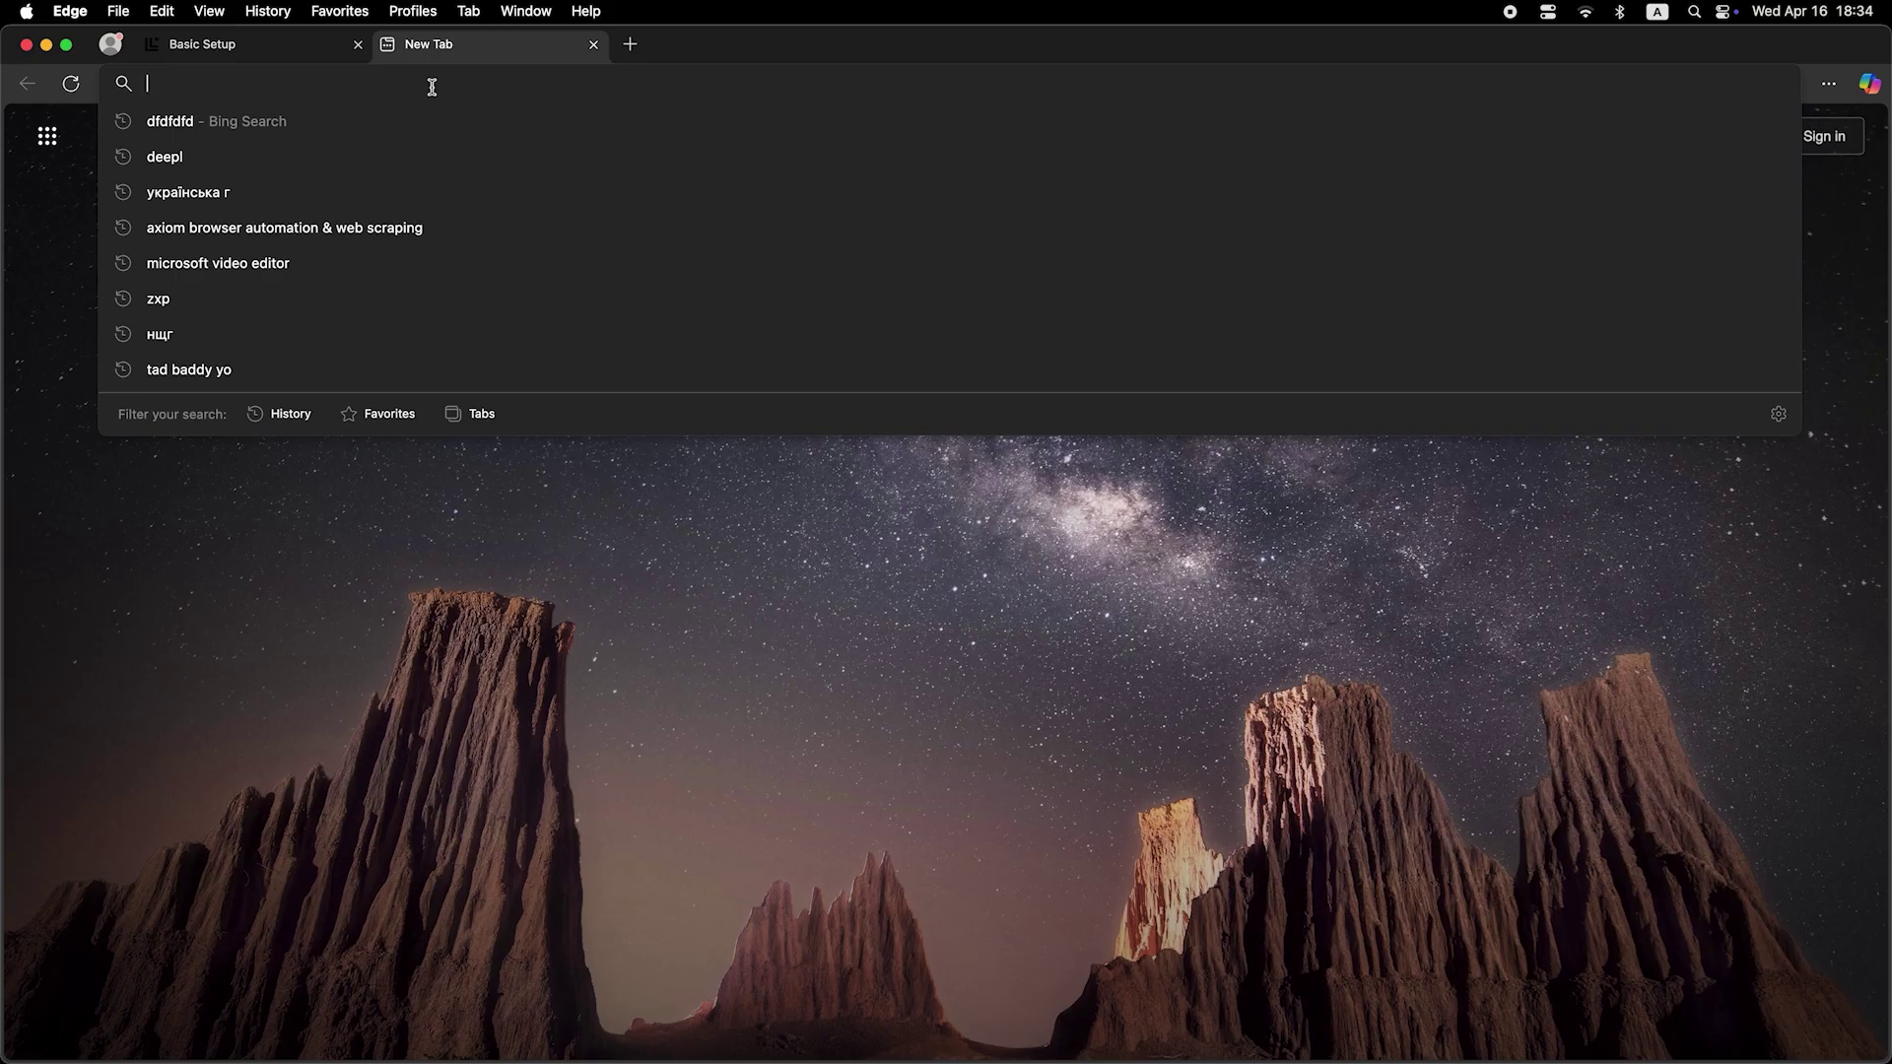
pyautogui.write('dfdfdfdf')
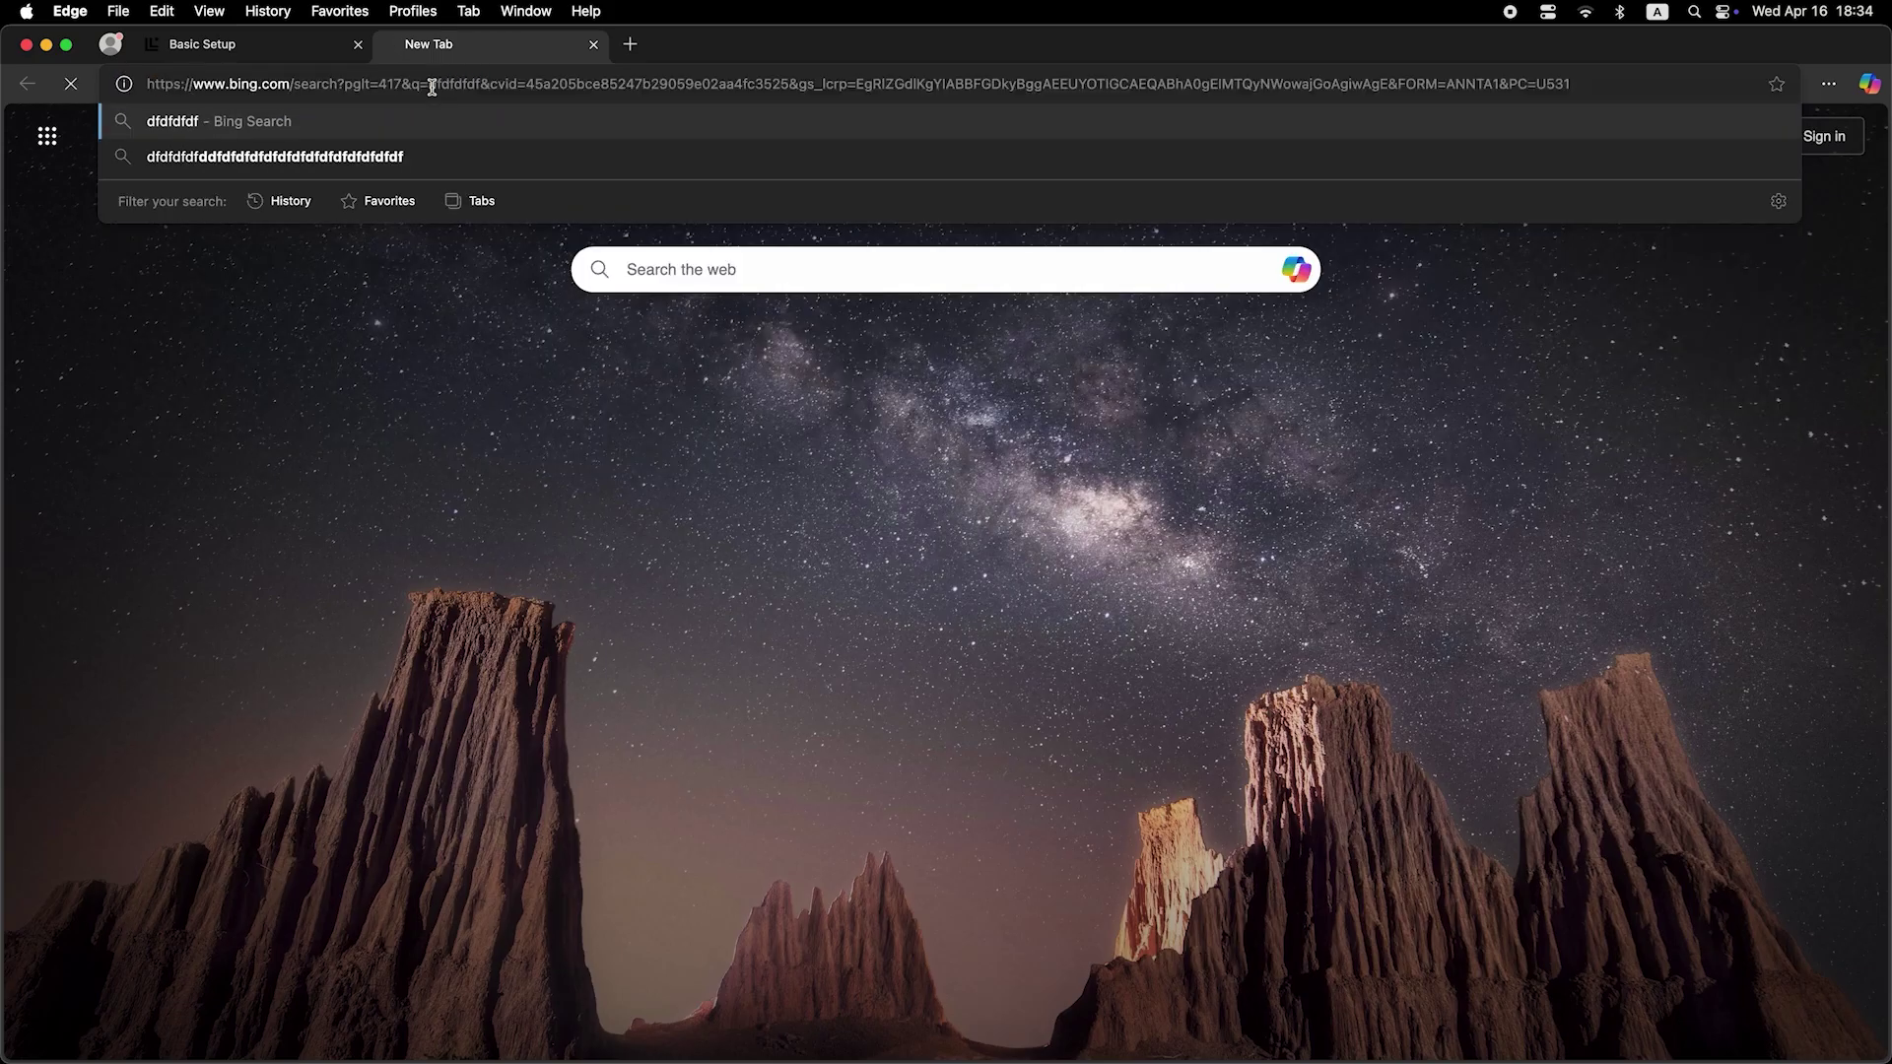